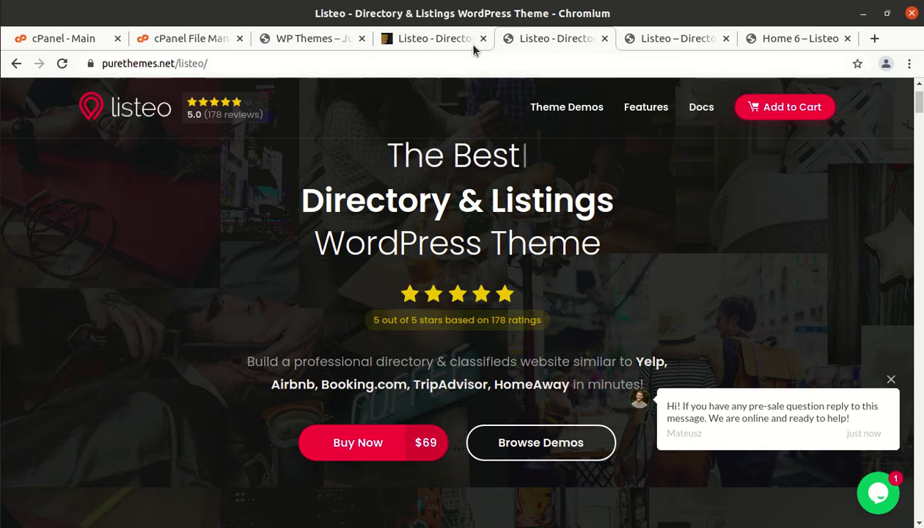
# Step: Review the Listeo item page on ThemeForest, from the theme title through the description and the documentation and support links
pyautogui.click(445, 40)
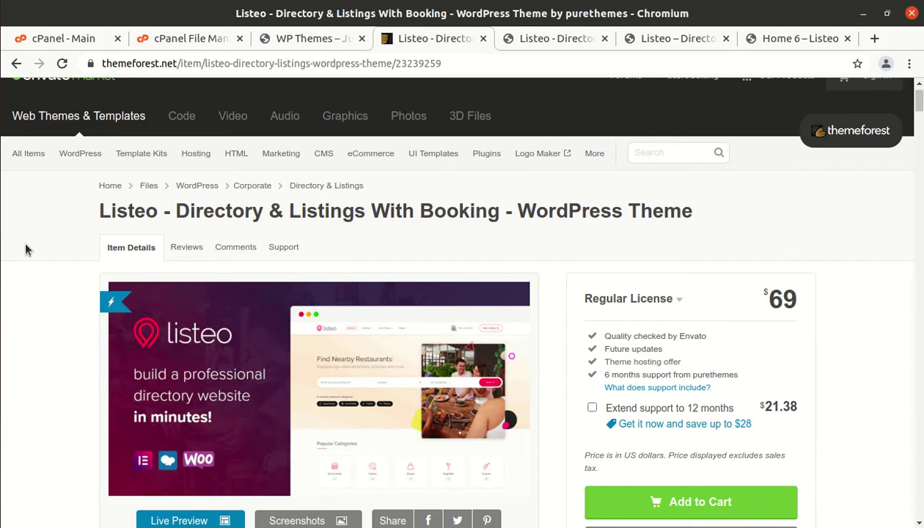
pyautogui.moveTo(66, 220); pyautogui.dragTo(510, 215)
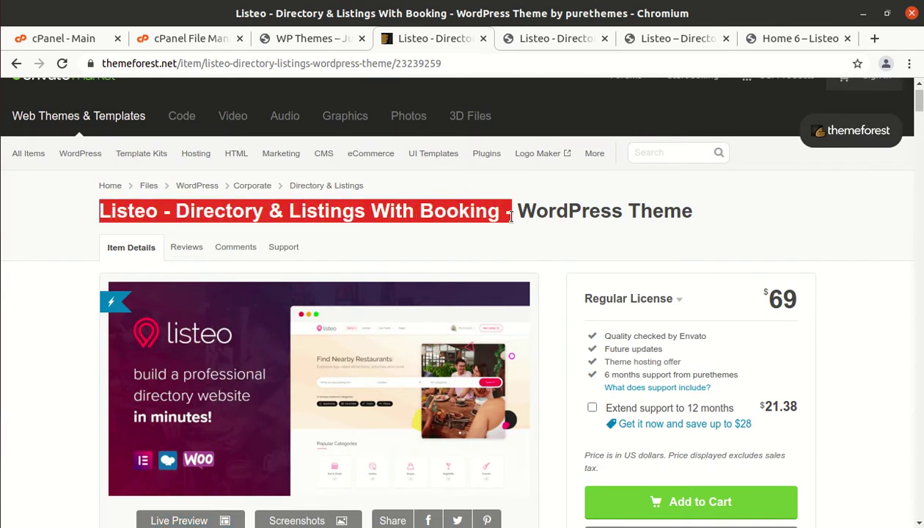
pyautogui.scroll(-3, 544, 220)
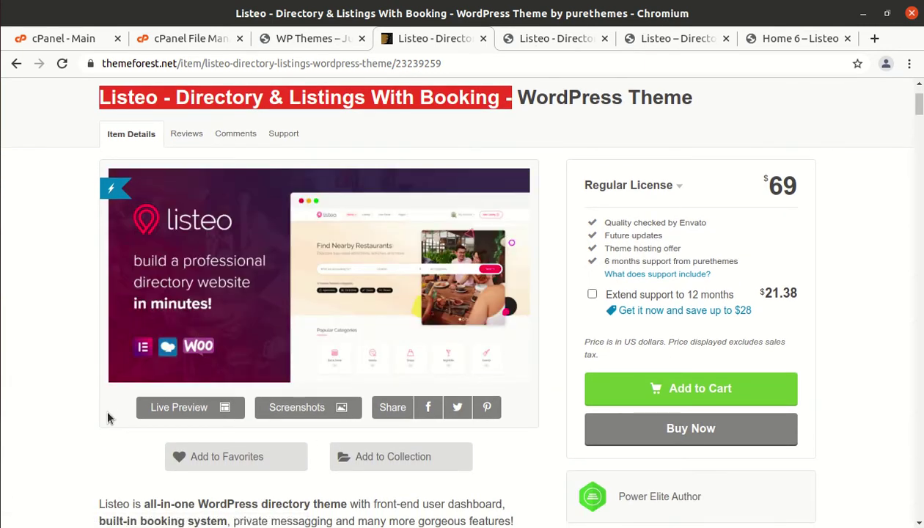
pyautogui.scroll(-2, 107, 418)
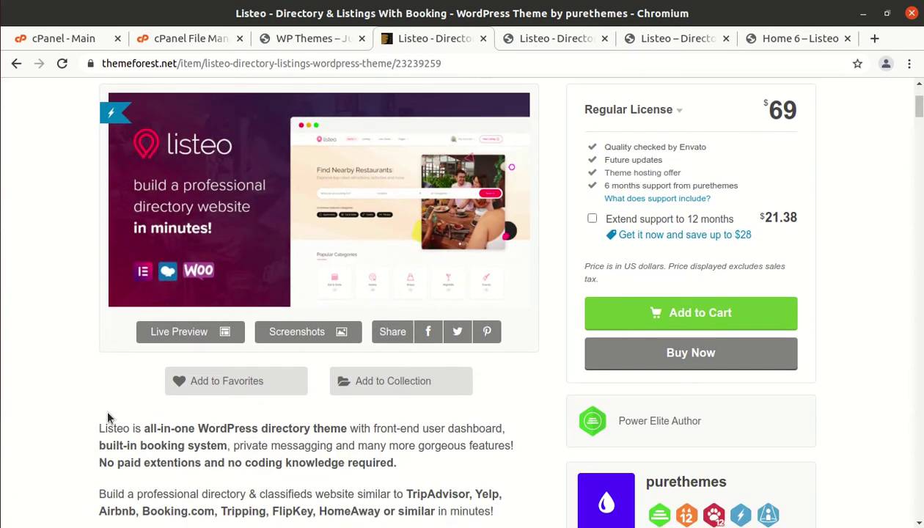
pyautogui.scroll(-5, 107, 417)
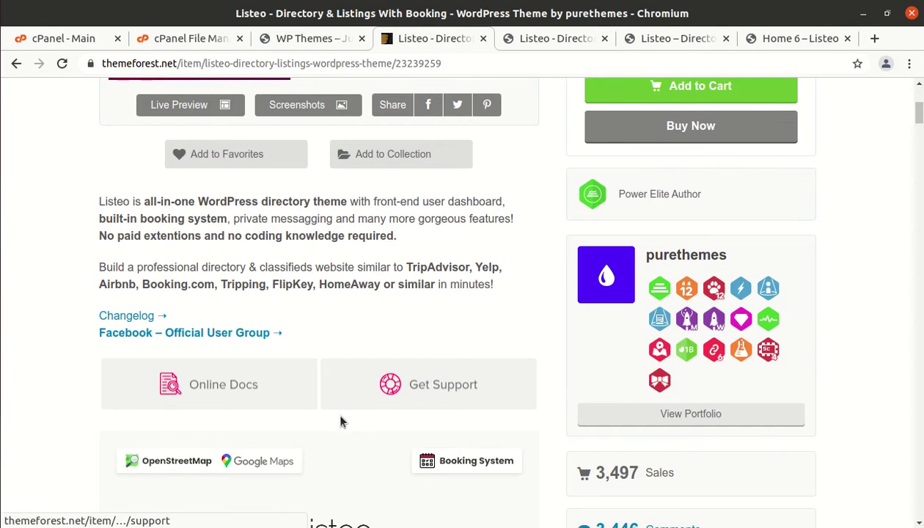
pyautogui.scroll(3, 340, 418)
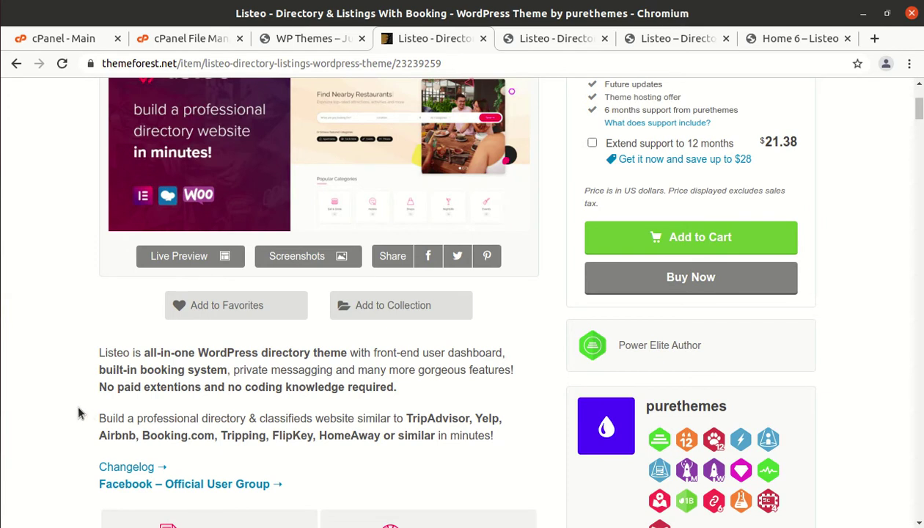
pyautogui.scroll(-2, 77, 413)
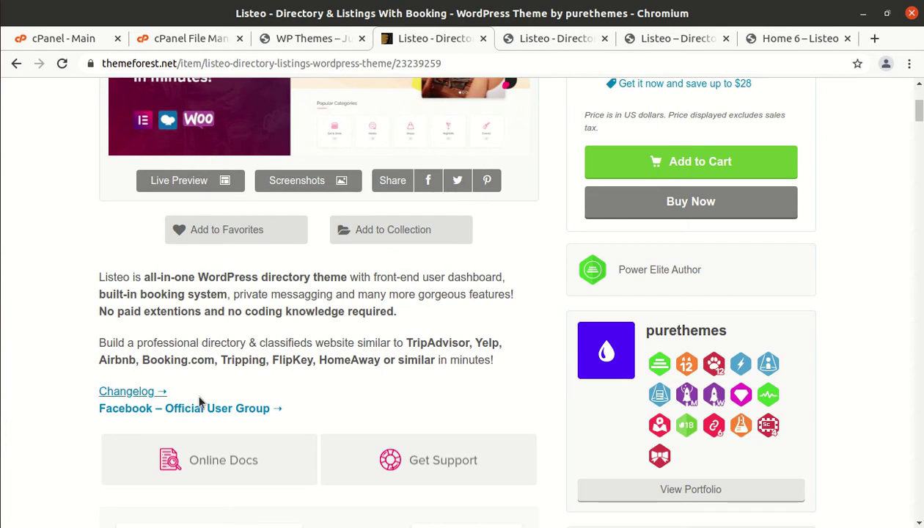
pyautogui.scroll(-1, 413, 401)
# Step: Examine the Listeo theme's author details, creation date, last update, sales and compatibility information
pyautogui.moveTo(748, 305); pyautogui.dragTo(645, 300)
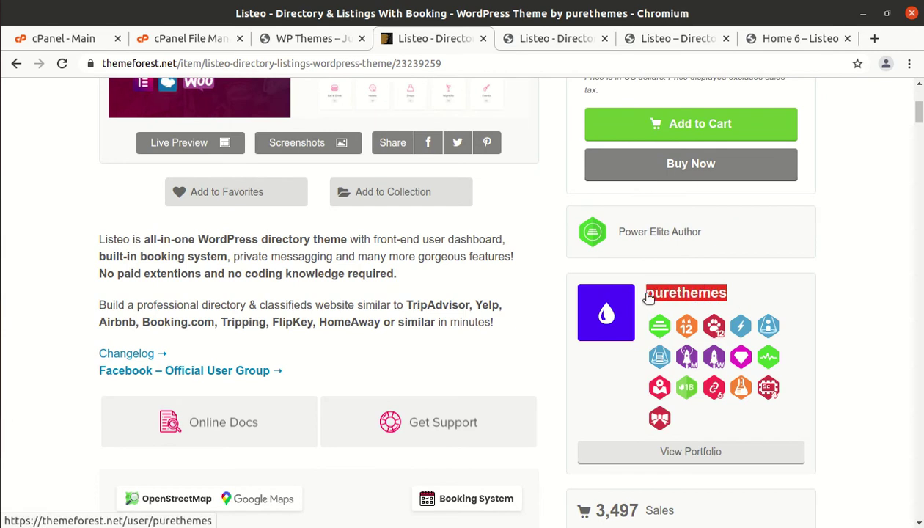
pyautogui.moveTo(708, 234); pyautogui.dragTo(619, 236)
pyautogui.scroll(-5, 724, 357)
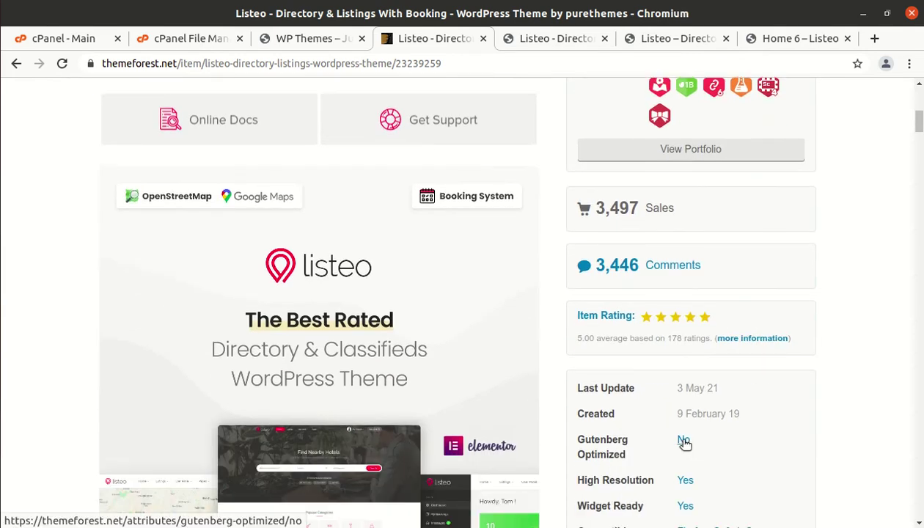
pyautogui.moveTo(747, 416); pyautogui.dragTo(674, 415)
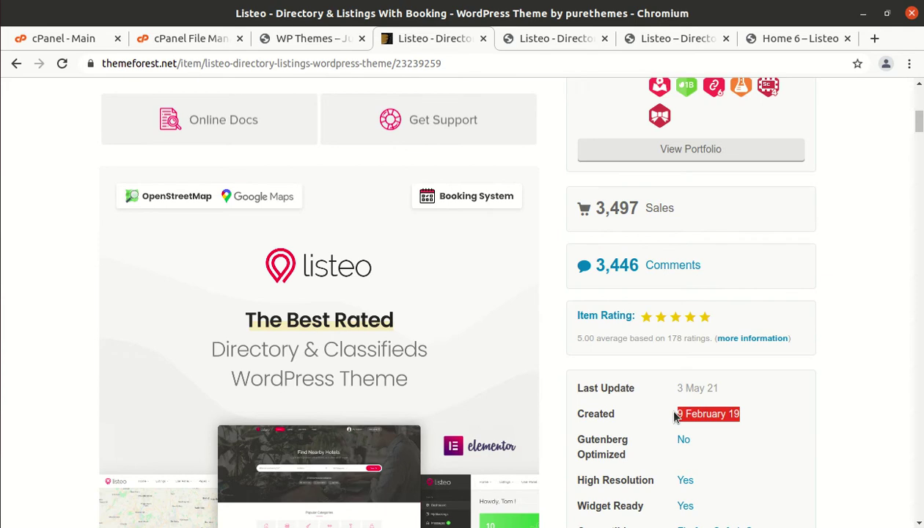
pyautogui.moveTo(729, 388); pyautogui.dragTo(679, 387)
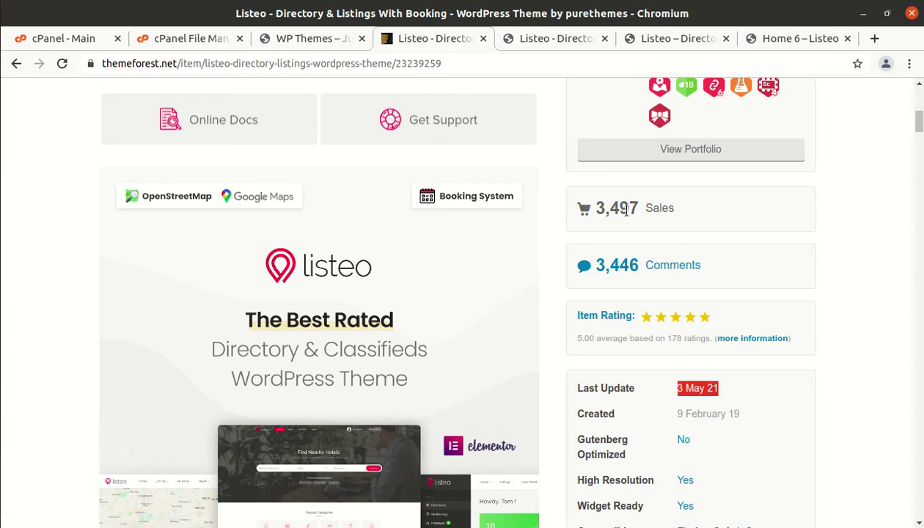
pyautogui.moveTo(638, 210); pyautogui.dragTo(586, 210)
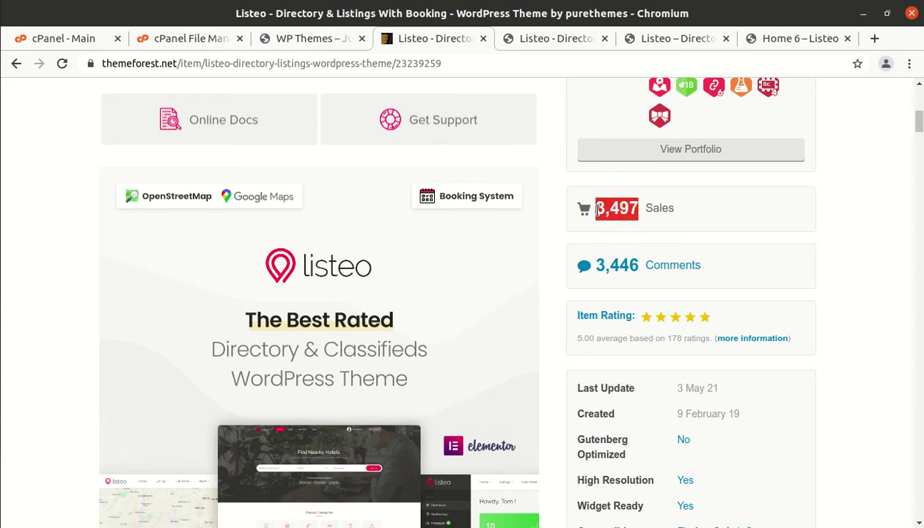
pyautogui.scroll(-2, 293, 438)
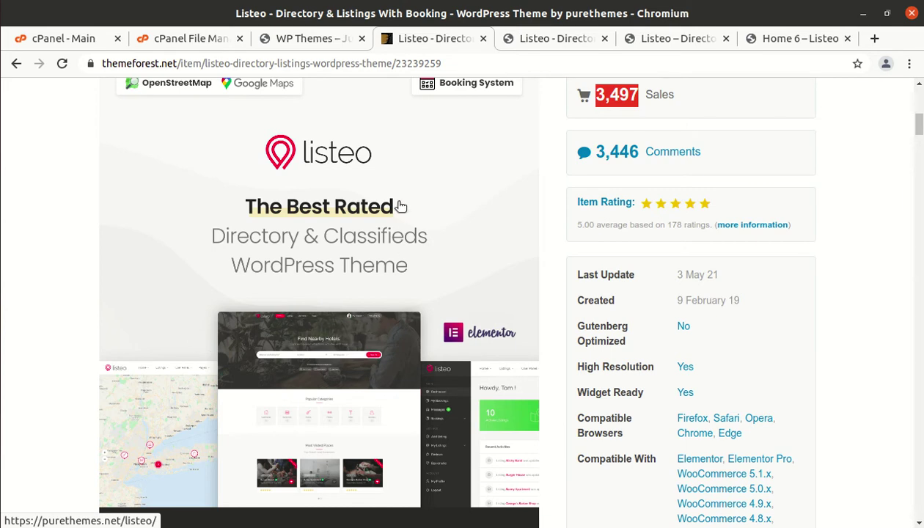
pyautogui.scroll(-3, 367, 203)
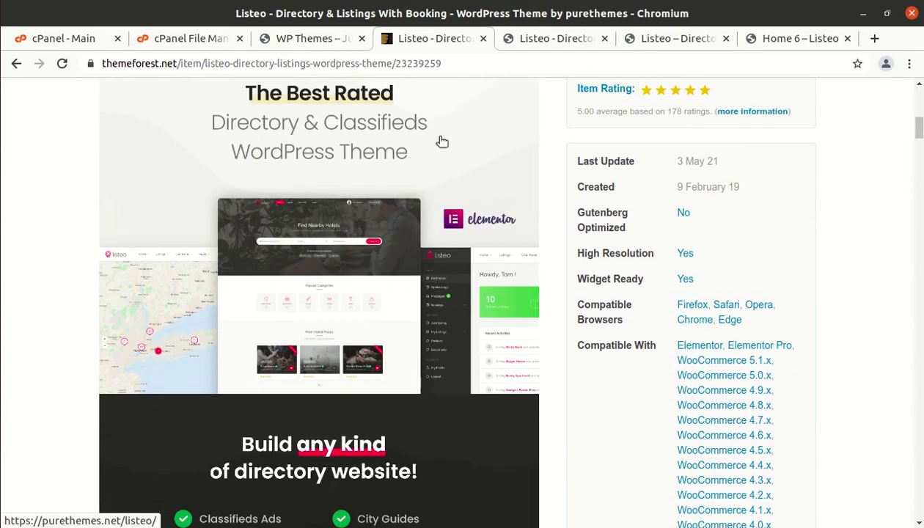
# Step: Browse the theme demos and customer success stories on the purethemes Listeo landing page
pyautogui.click(546, 42)
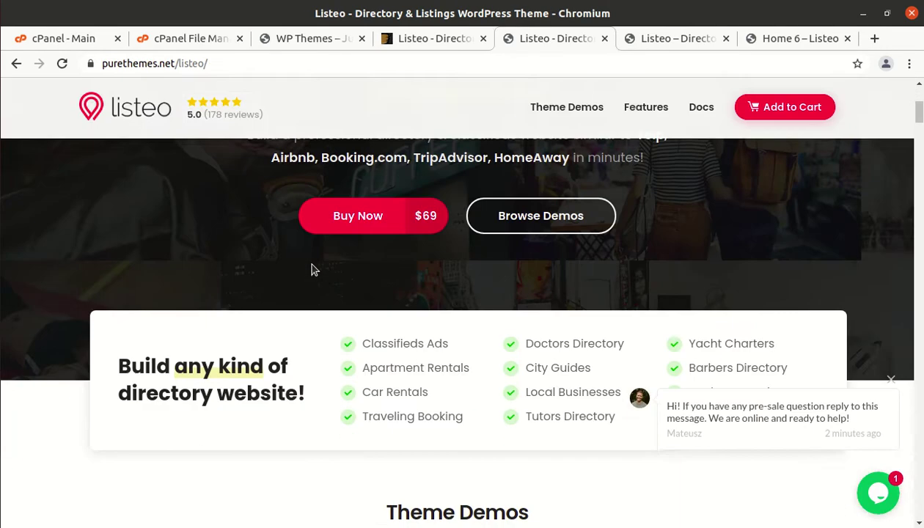
pyautogui.scroll(-8, 308, 264)
pyautogui.scroll(-4, 312, 270)
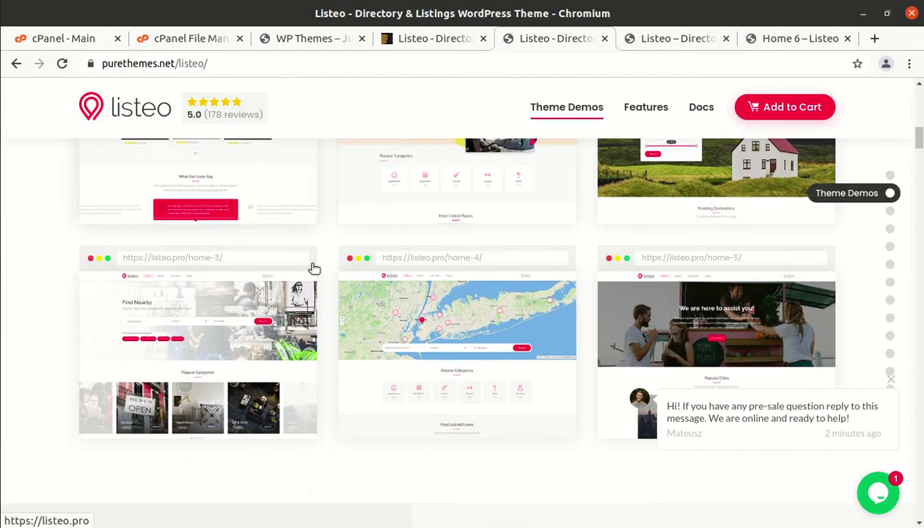
pyautogui.scroll(-2, 314, 269)
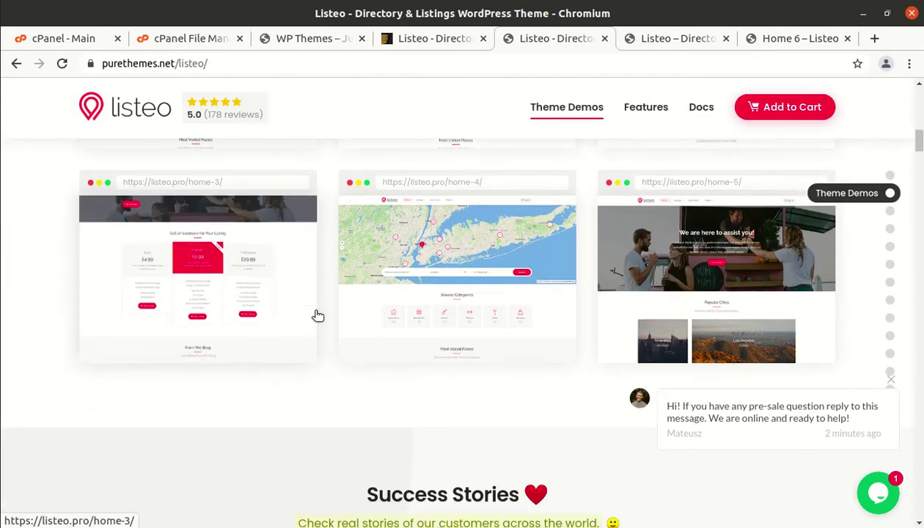
pyautogui.scroll(-4, 309, 305)
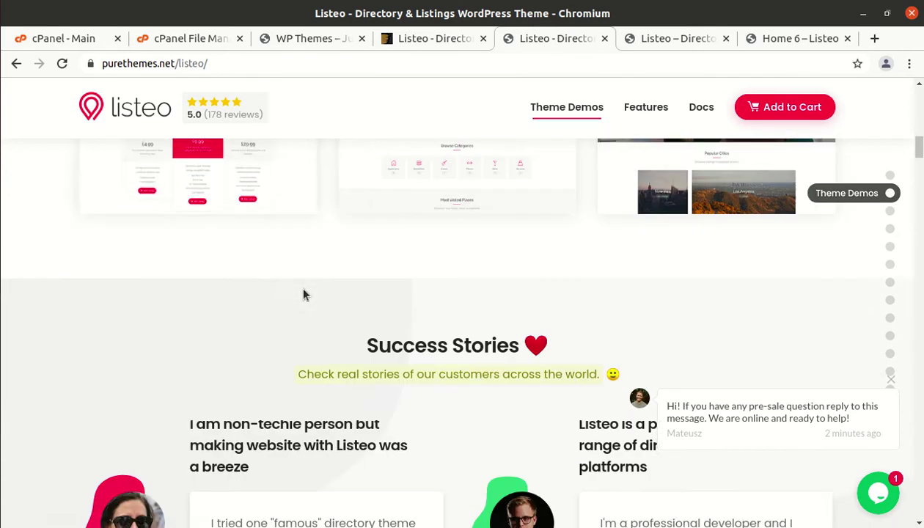
pyautogui.scroll(-3, 304, 293)
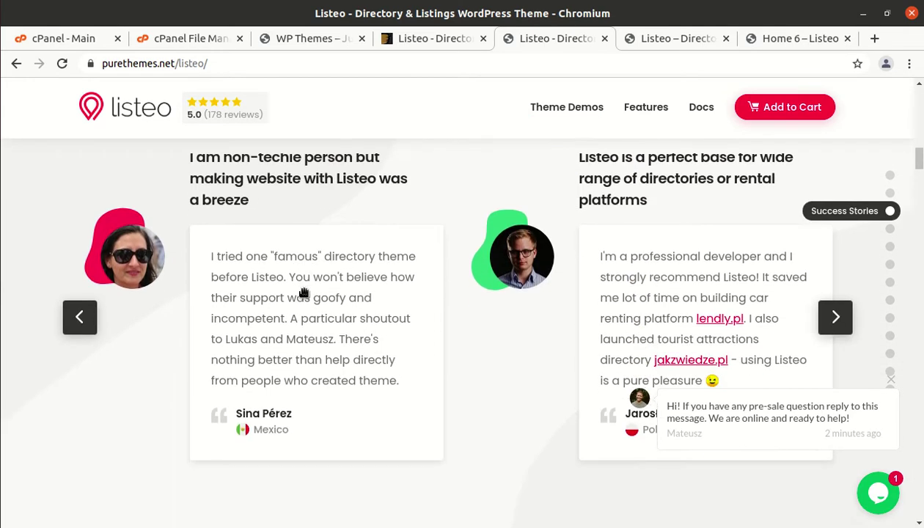
# Step: Read about the renting and services booking types in the landing page's built-in booking system section
pyautogui.scroll(-5, 304, 292)
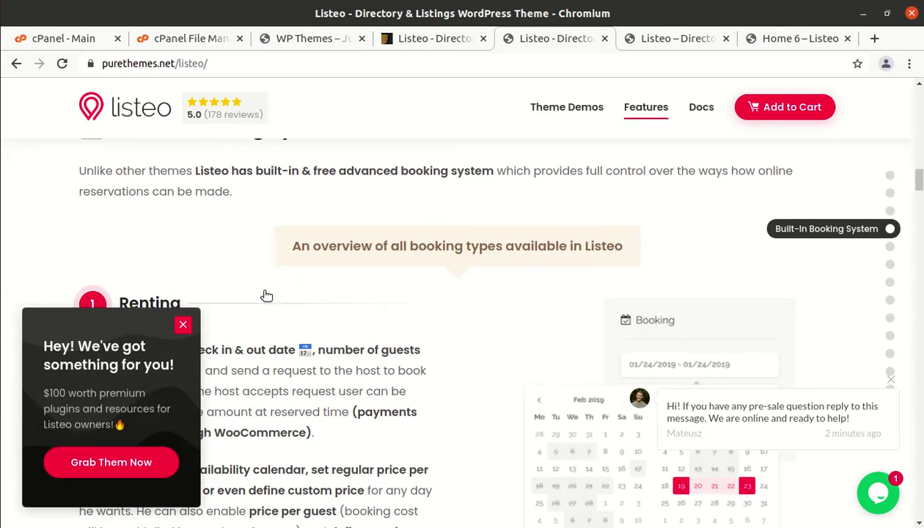
pyautogui.scroll(-2, 211, 315)
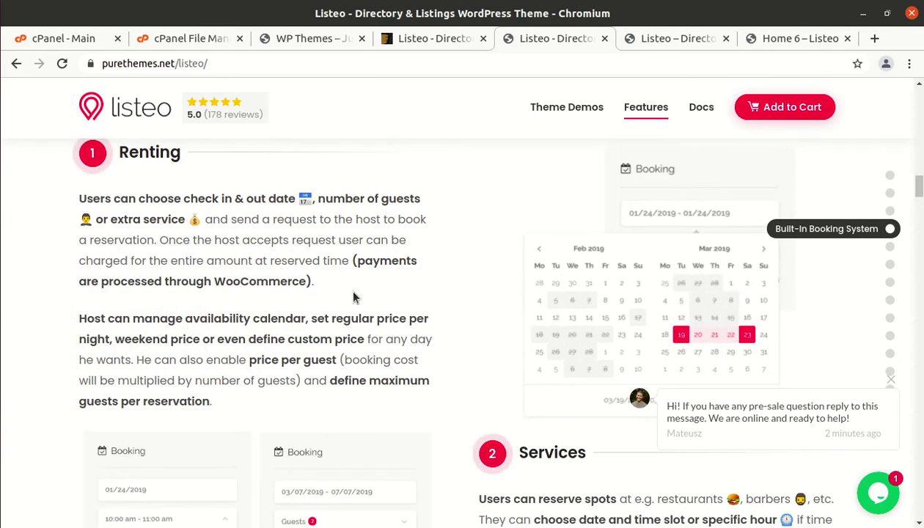
pyautogui.scroll(-3, 354, 296)
pyautogui.scroll(-1, 355, 297)
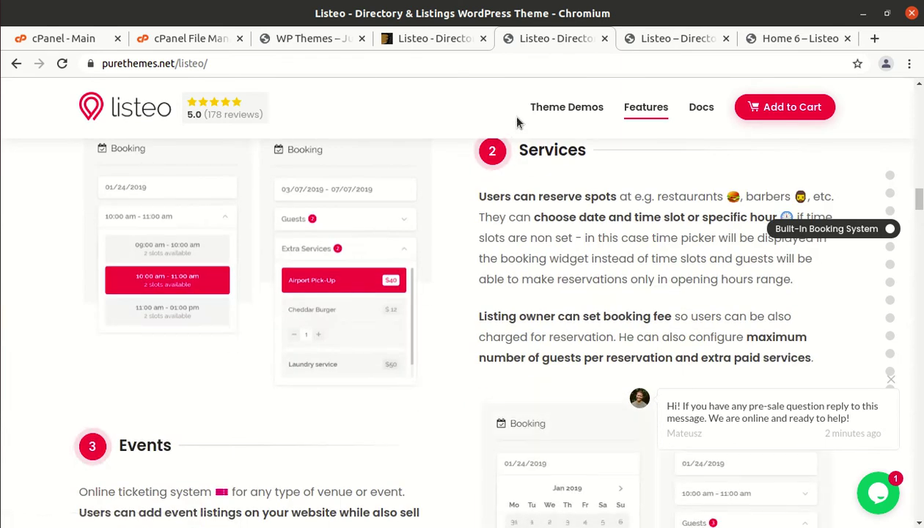
# Step: Examine the listeo.pro demo homepage, including its search fields for location and category, popular categories and most visited places
pyautogui.click(675, 42)
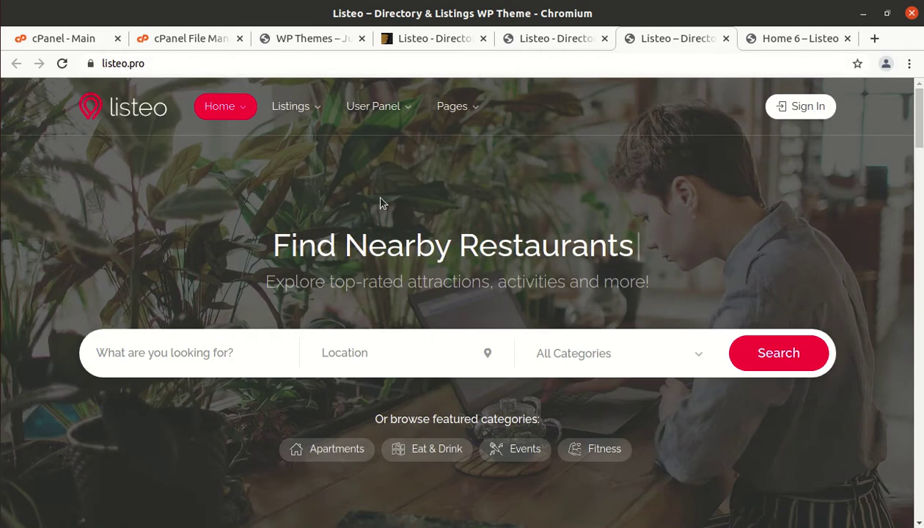
pyautogui.scroll(-4, 367, 256)
pyautogui.scroll(3, 275, 264)
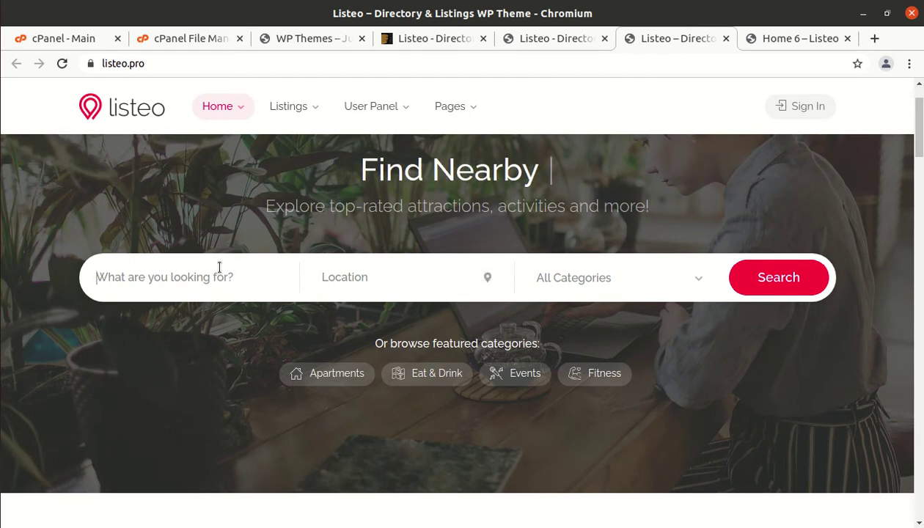
pyautogui.click(342, 275)
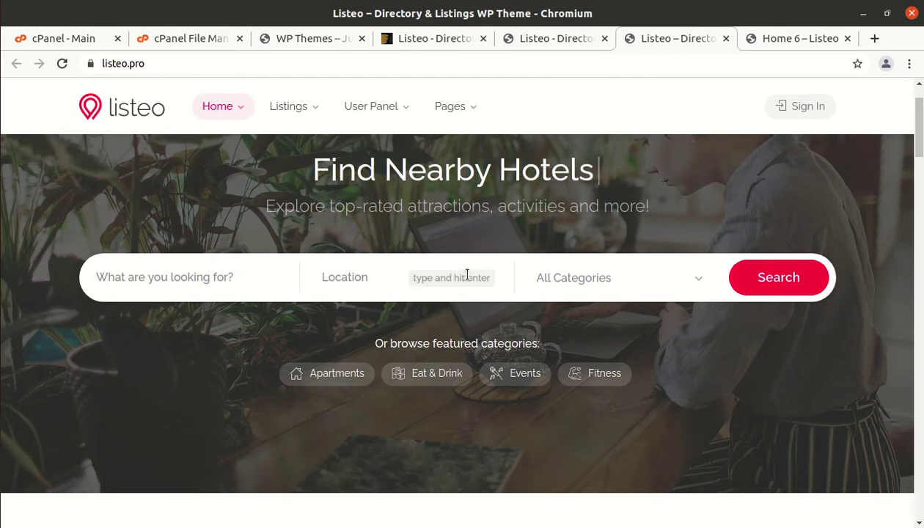
pyautogui.click(577, 278)
pyautogui.scroll(-1, 349, 337)
pyautogui.scroll(-5, 349, 338)
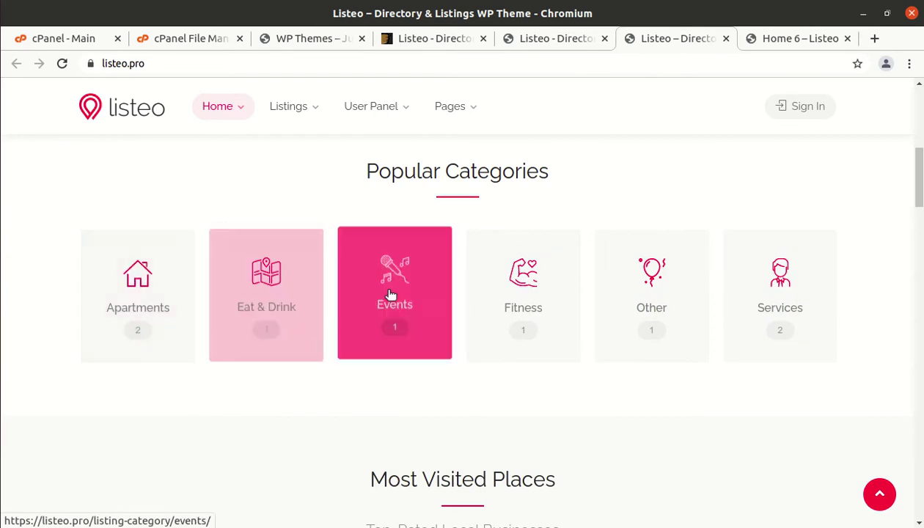
pyautogui.scroll(-6, 691, 303)
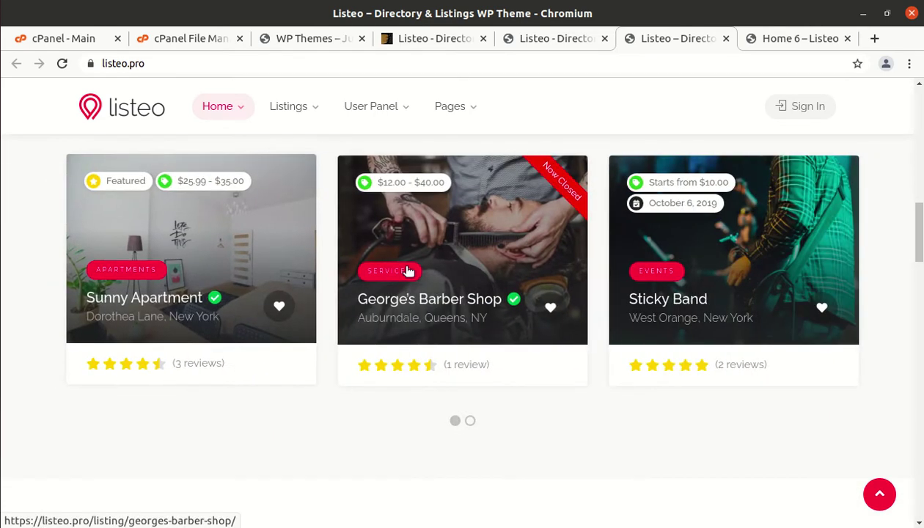
# Step: Open the George's Barber Shop listing and look through its description, features, booking options and opening hours
pyautogui.click(461, 248)
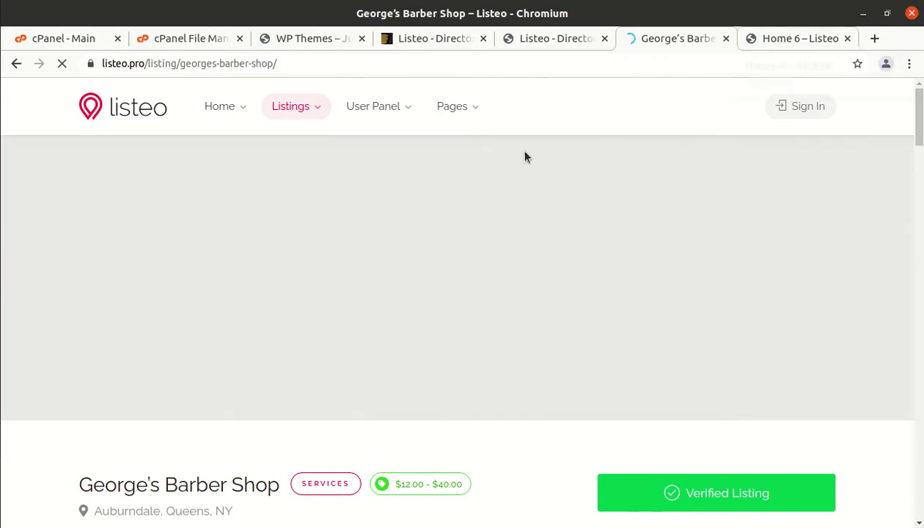
pyautogui.scroll(-6, 354, 245)
pyautogui.scroll(-2, 354, 245)
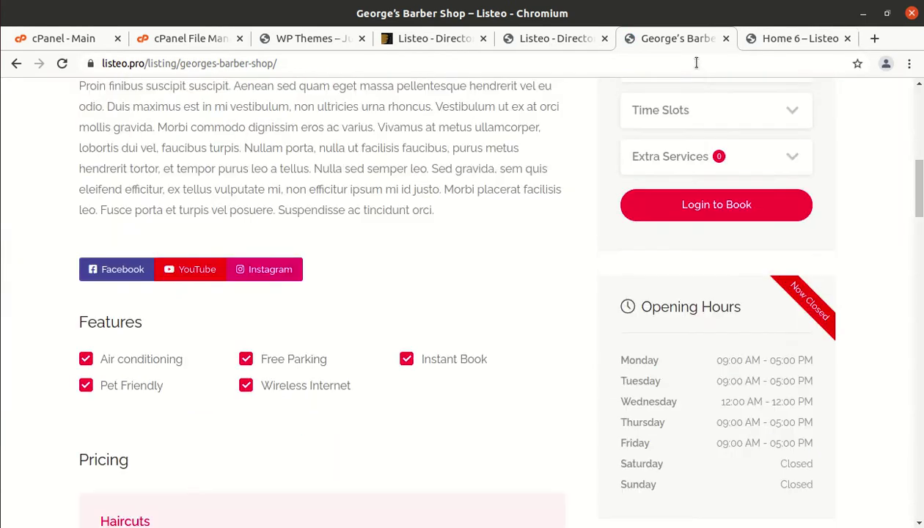
# Step: View the Home 6 demo of Listeo, from its search banner down to the top-rated local businesses
pyautogui.click(782, 37)
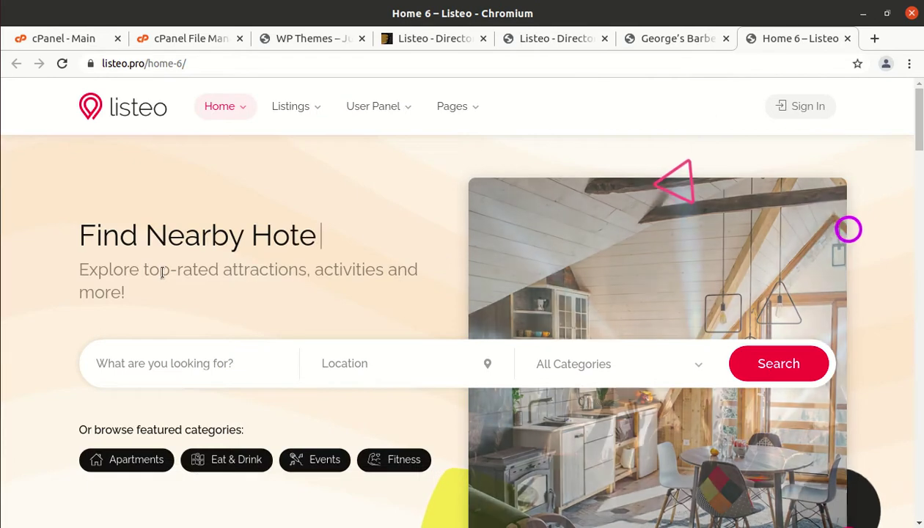
pyautogui.scroll(-10, 91, 251)
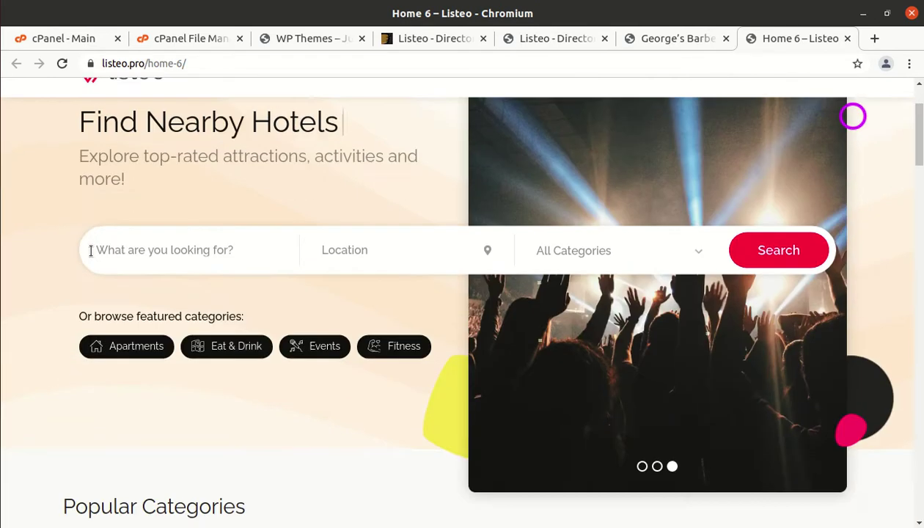
pyautogui.scroll(-3, 91, 251)
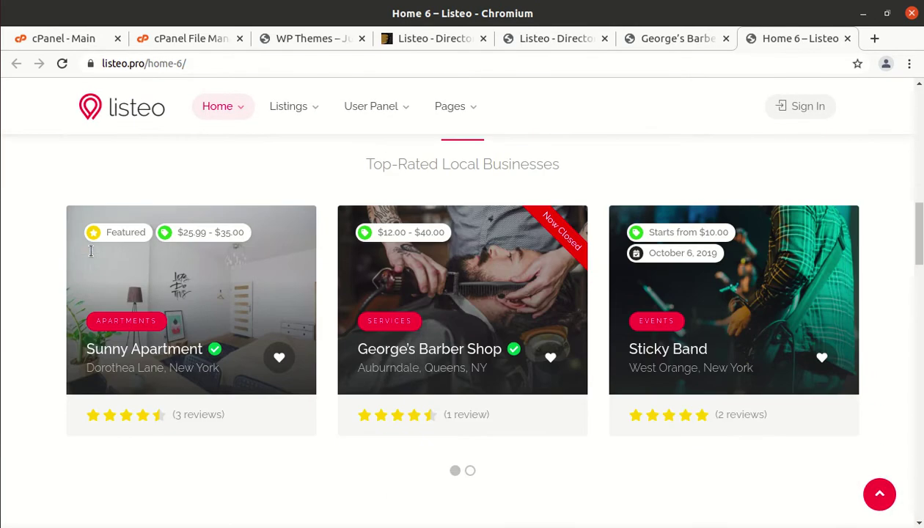
# Step: Return to the ThemeForest item page for Listeo and bring its description and purchase options back into view
pyautogui.click(438, 45)
pyautogui.scroll(3, 371, 284)
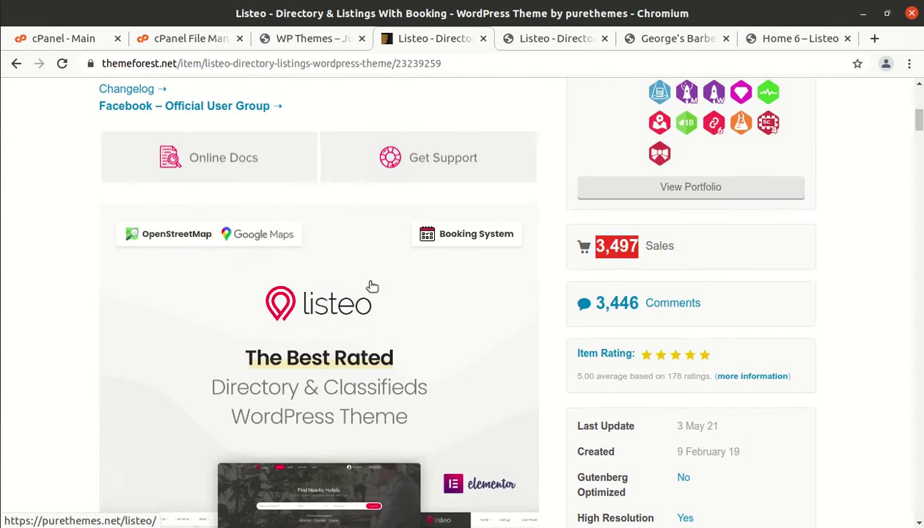
pyautogui.scroll(3, 372, 286)
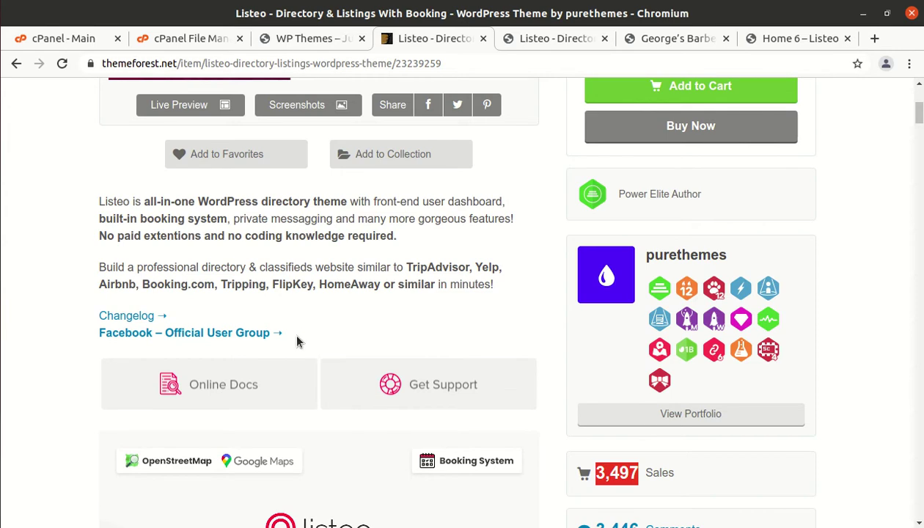
pyautogui.scroll(1, 298, 341)
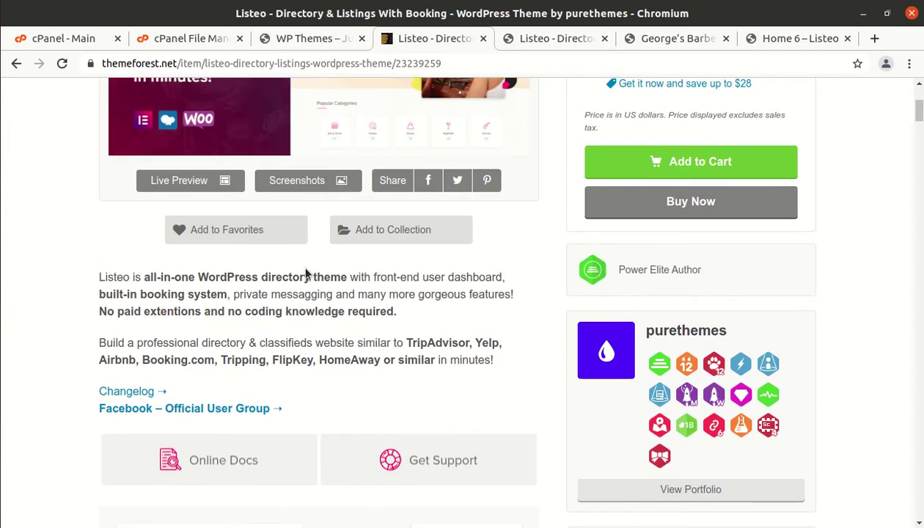
# Step: Return to the top of Listeo's ThemeForest page, and switch to the WP Themes site at o-era.co
pyautogui.scroll(2, 305, 273)
pyautogui.scroll(2, 308, 272)
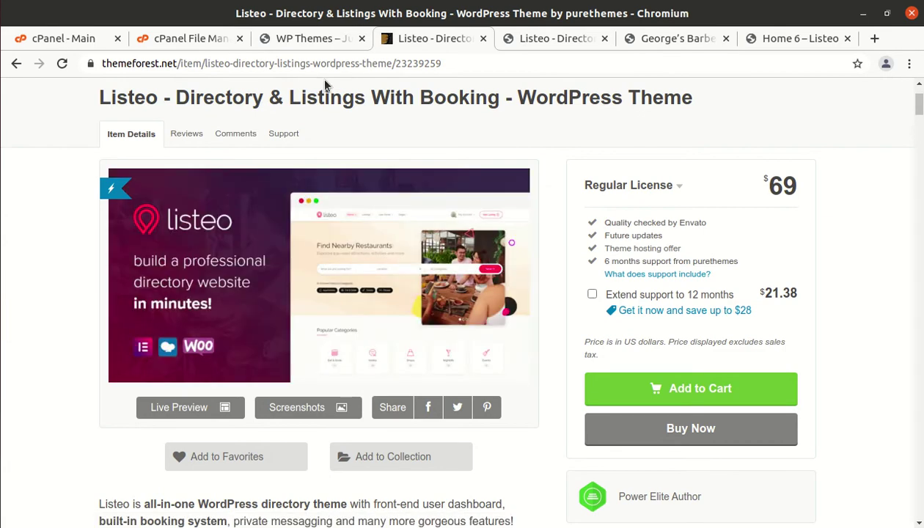
pyautogui.click(298, 44)
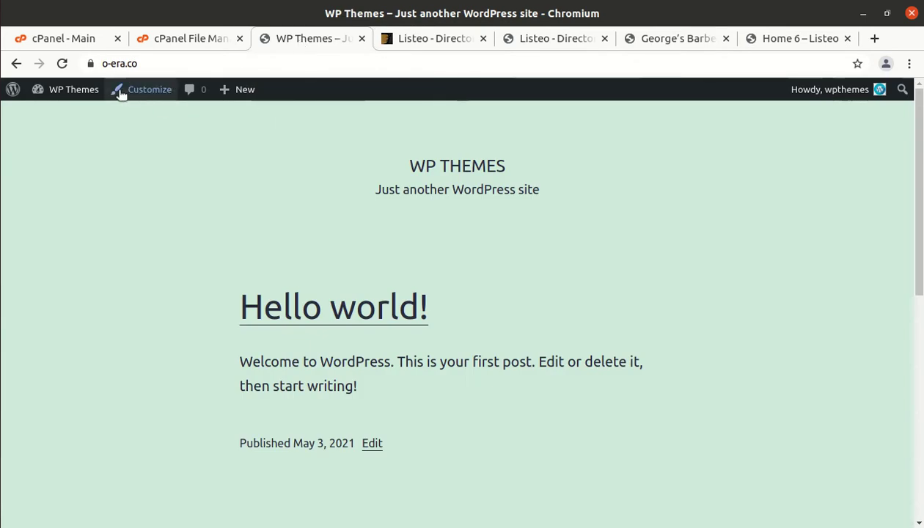
pyautogui.moveTo(81, 91)
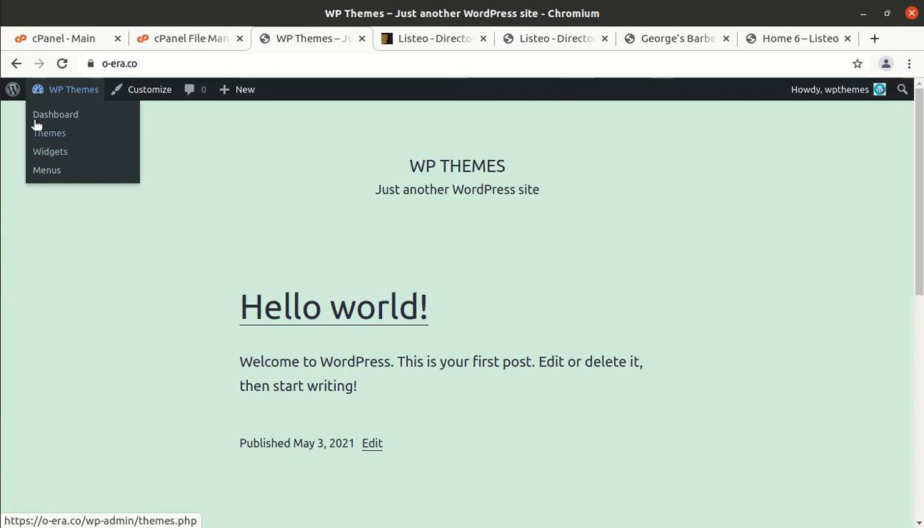
# Step: Inspect the downloaded listeo_1618 package in the local file manager, including the extras folder, Licensing folder, listeo.zip and listeo-child.zip
pyautogui.click(0, 37)
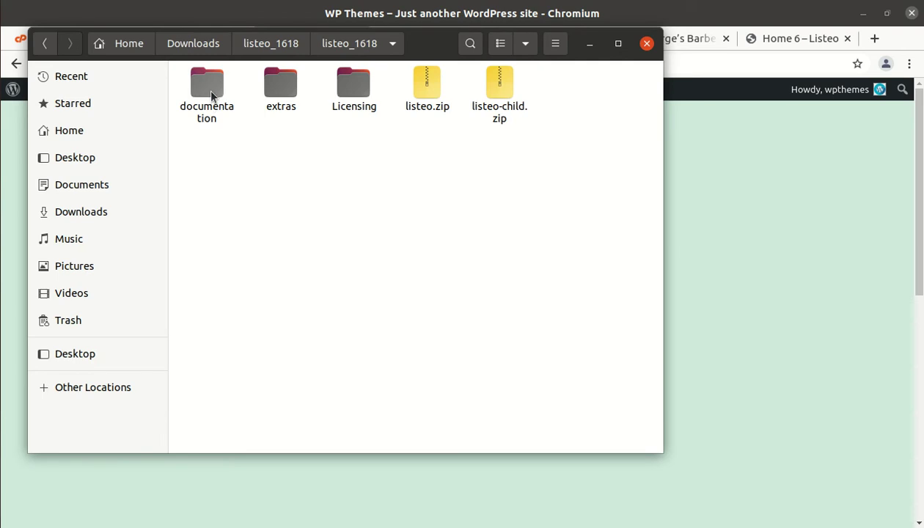
pyautogui.doubleClick(284, 94)
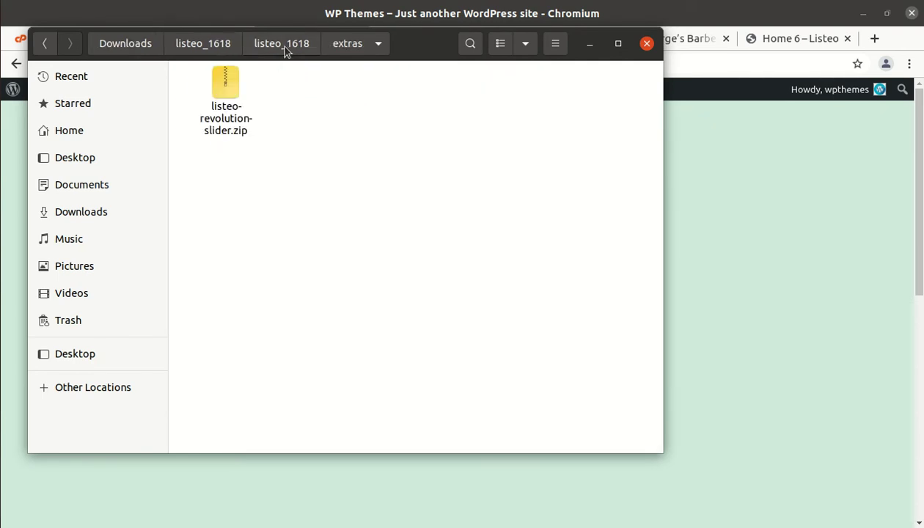
pyautogui.click(283, 45)
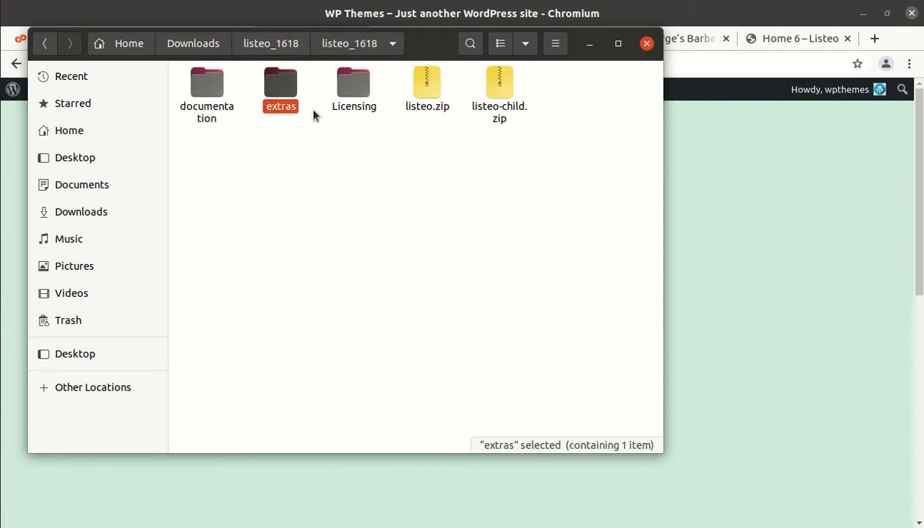
pyautogui.click(352, 90)
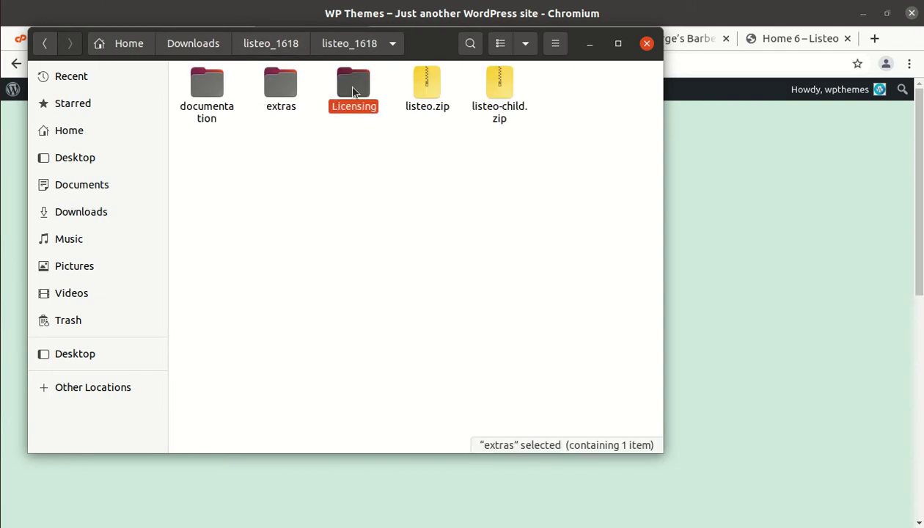
pyautogui.click(405, 82)
pyautogui.click(503, 91)
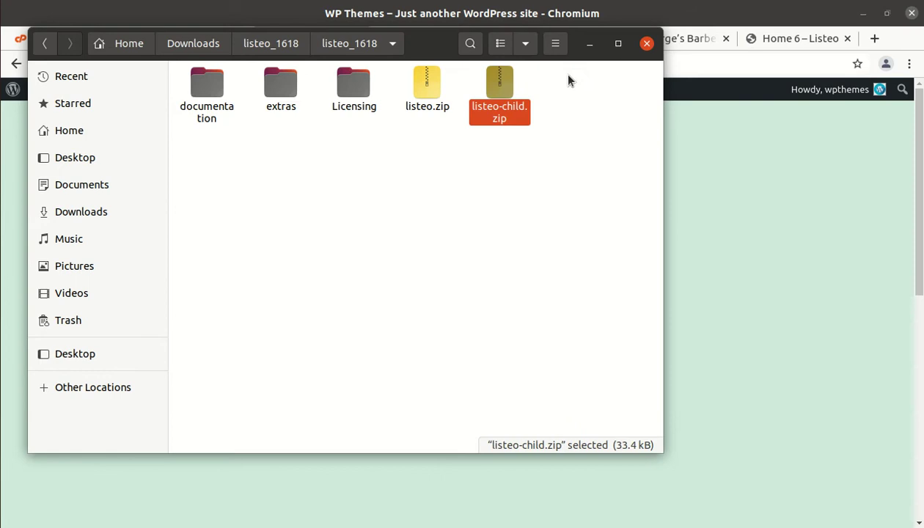
pyautogui.click(590, 45)
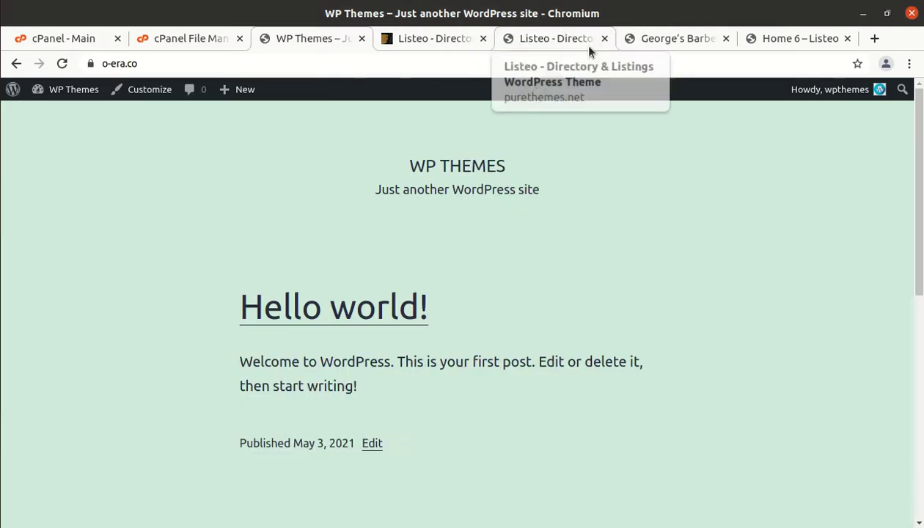
# Step: Go to the theme management page of the WordPress site and open the form for uploading a theme in .zip format
pyautogui.moveTo(77, 97)
pyautogui.click(51, 134)
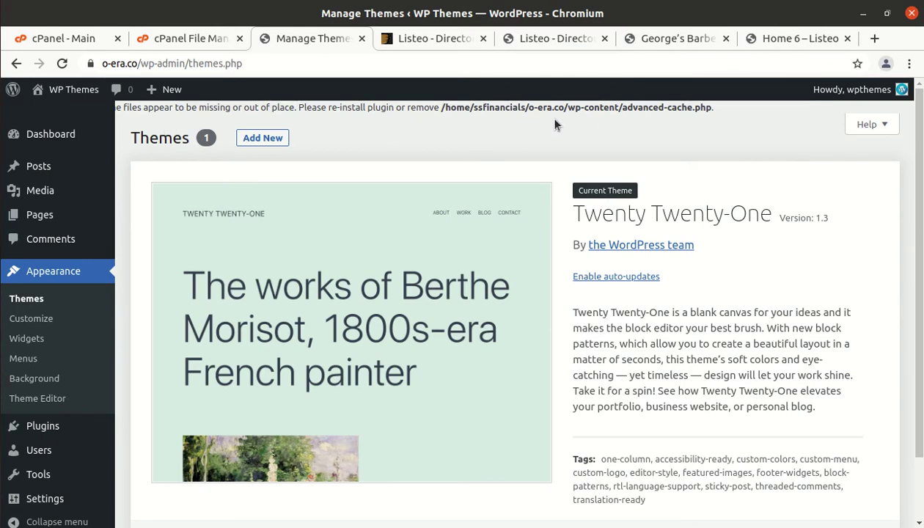
pyautogui.scroll(-2, 399, 129)
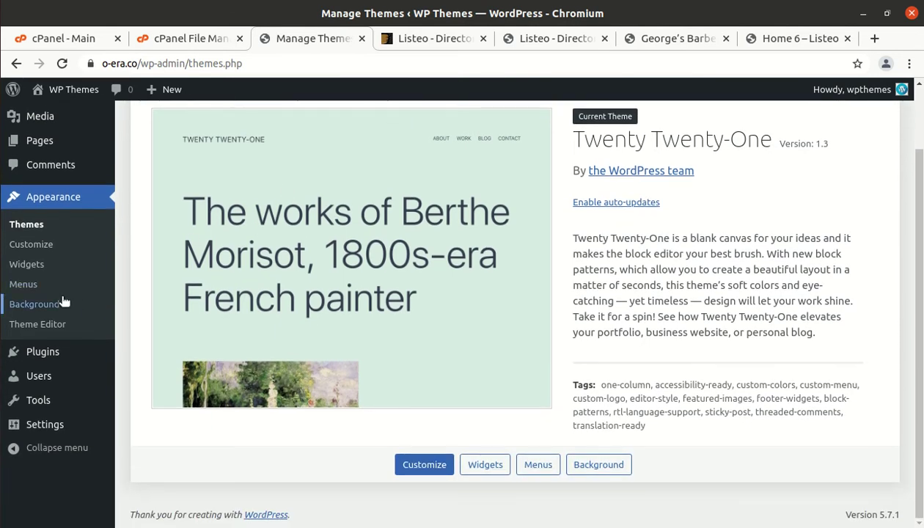
pyautogui.scroll(2, 211, 270)
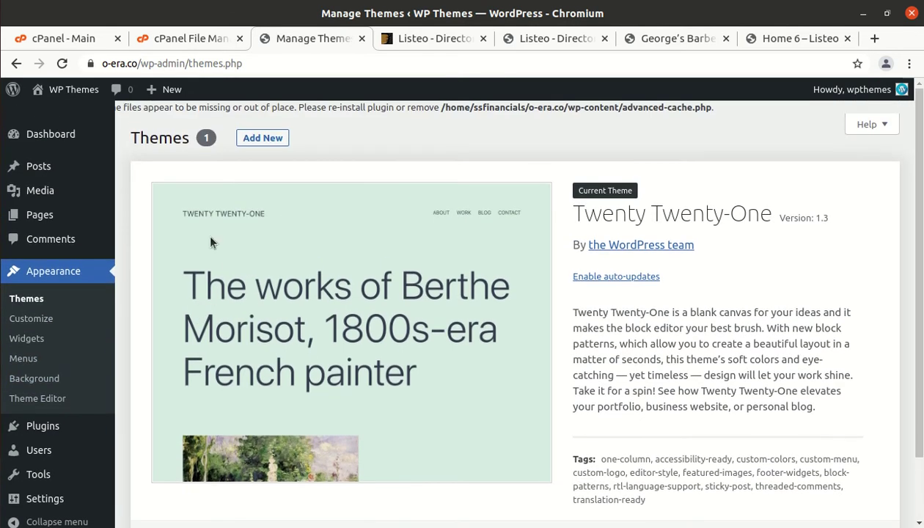
pyautogui.click(257, 146)
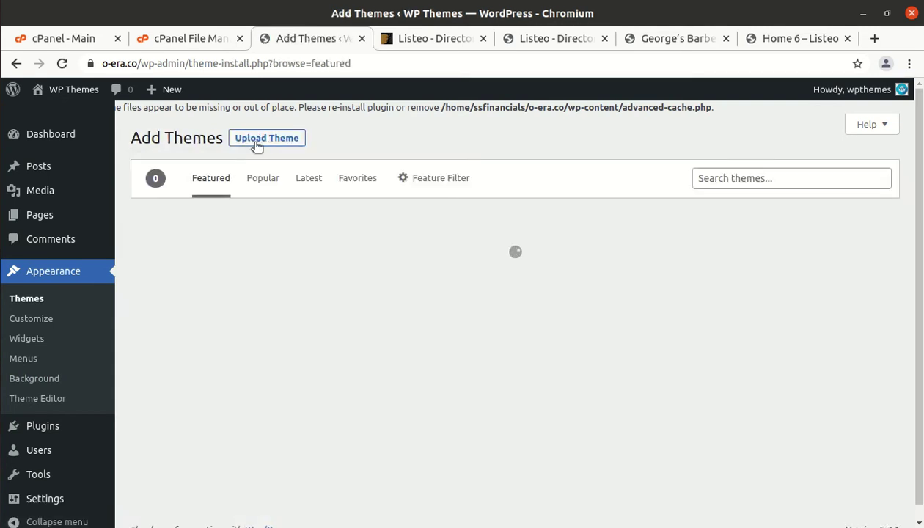
pyautogui.click(255, 144)
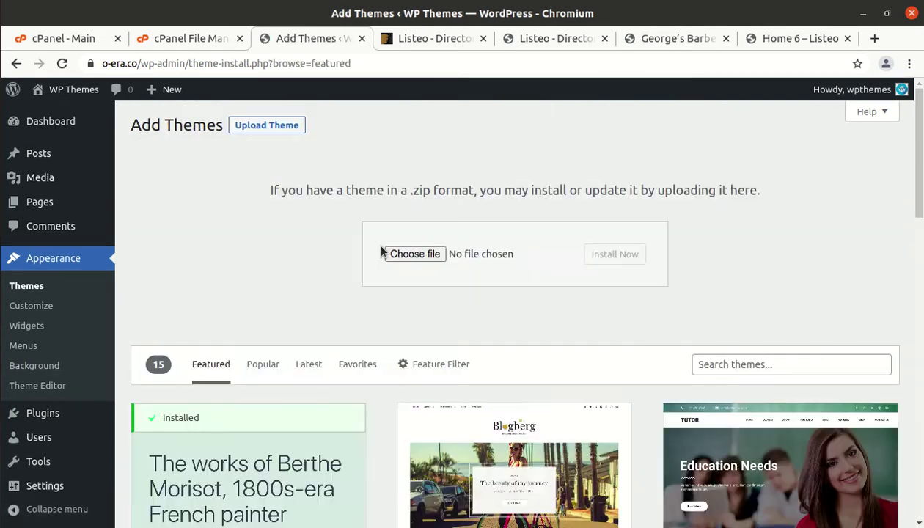
pyautogui.click(406, 257)
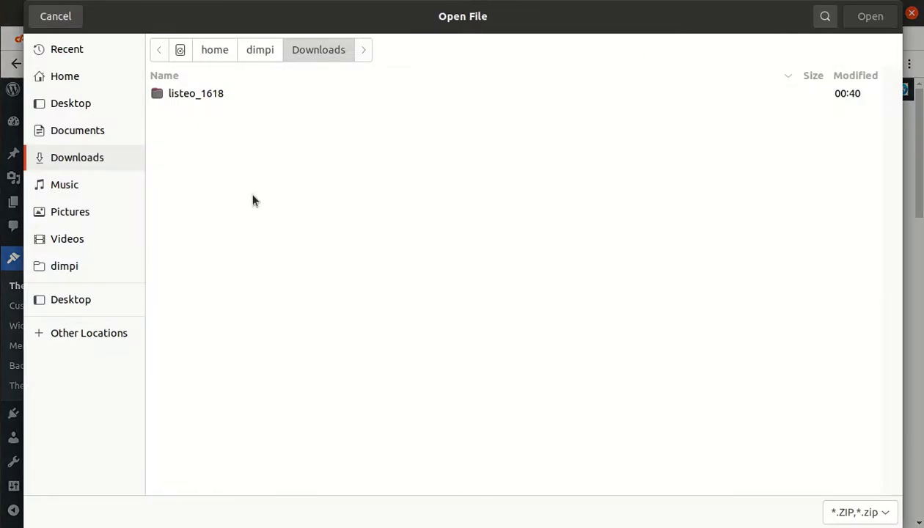
pyautogui.doubleClick(184, 91)
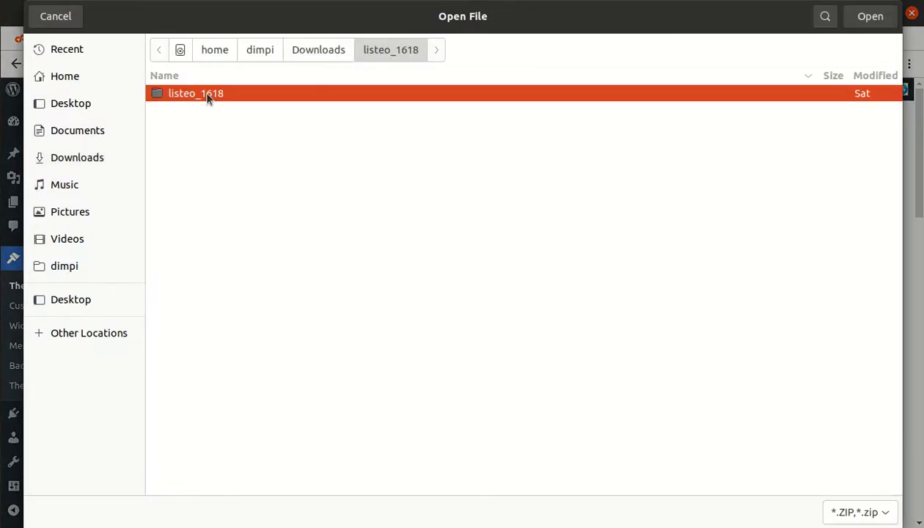
pyautogui.doubleClick(206, 97)
pyautogui.click(203, 145)
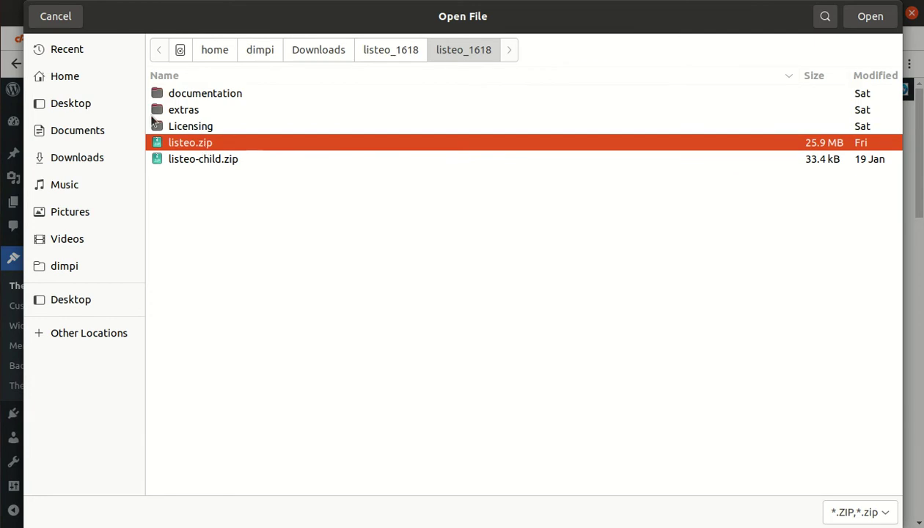
pyautogui.click(59, 17)
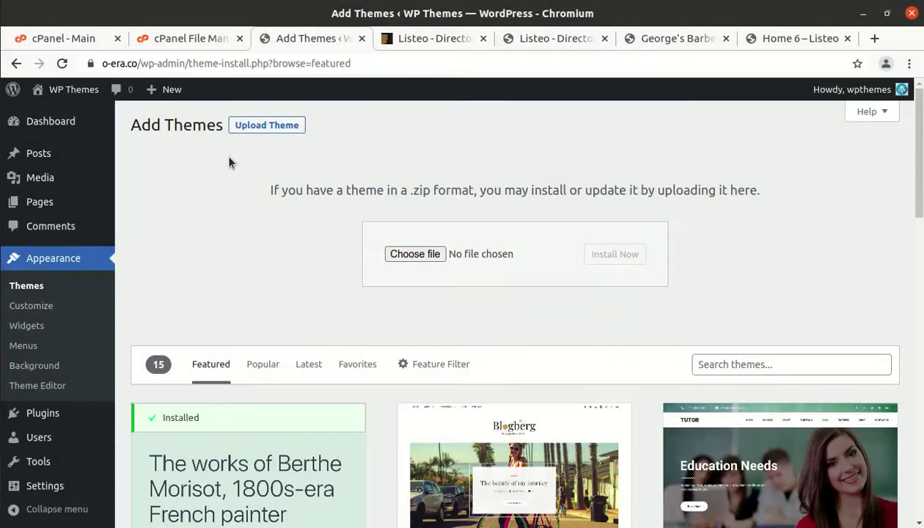
# Step: Switch to the cPanel File Manager and upload listeo.zip from the listeo_1618 download into o-era.co/wp-content/themes
pyautogui.click(198, 40)
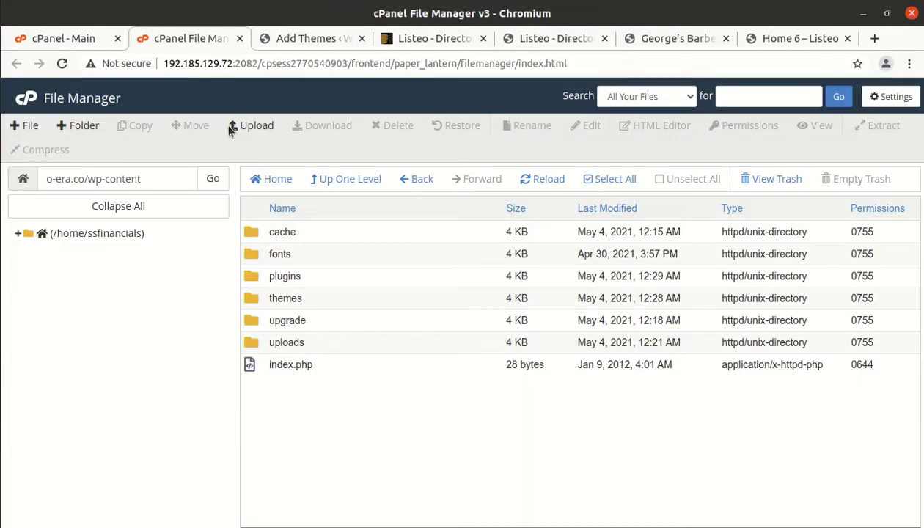
pyautogui.doubleClick(329, 301)
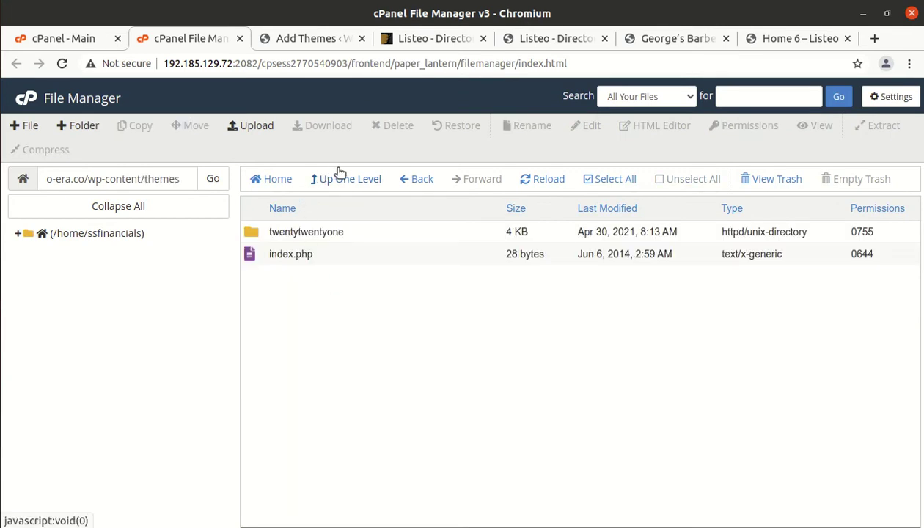
pyautogui.click(246, 127)
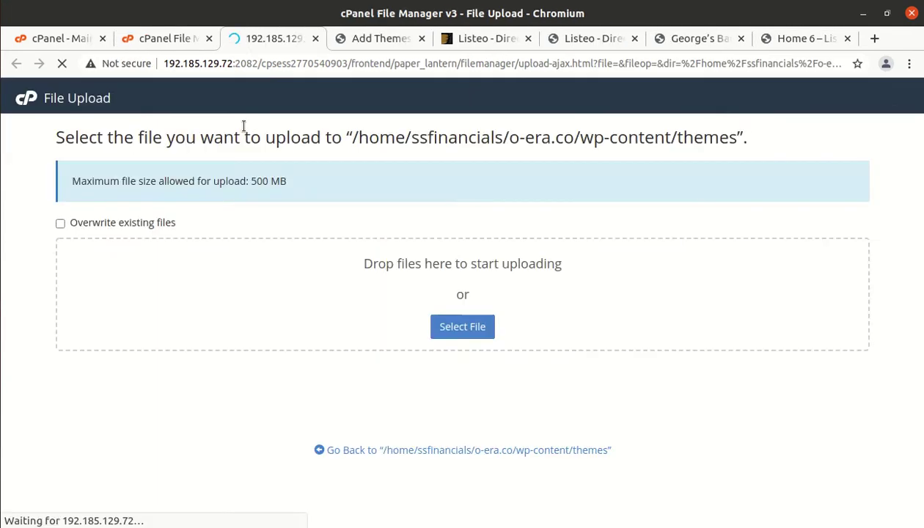
pyautogui.click(478, 330)
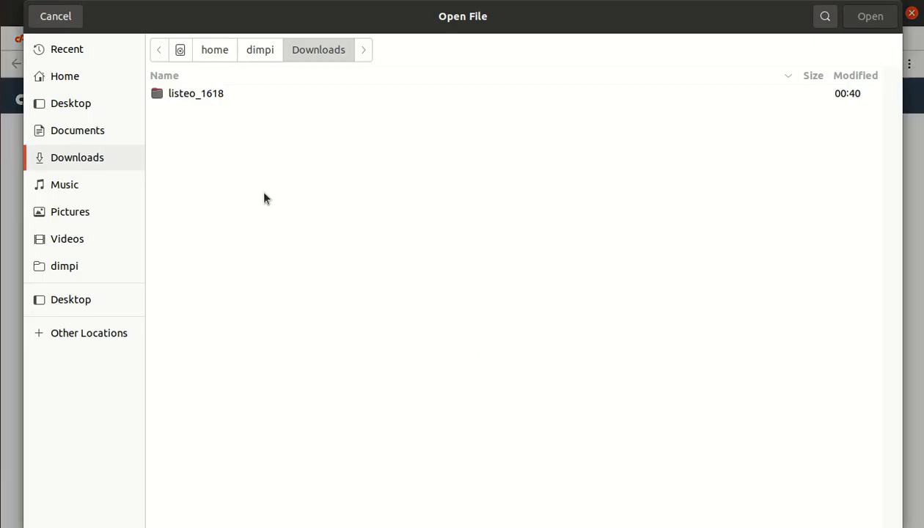
pyautogui.doubleClick(210, 99)
pyautogui.doubleClick(211, 97)
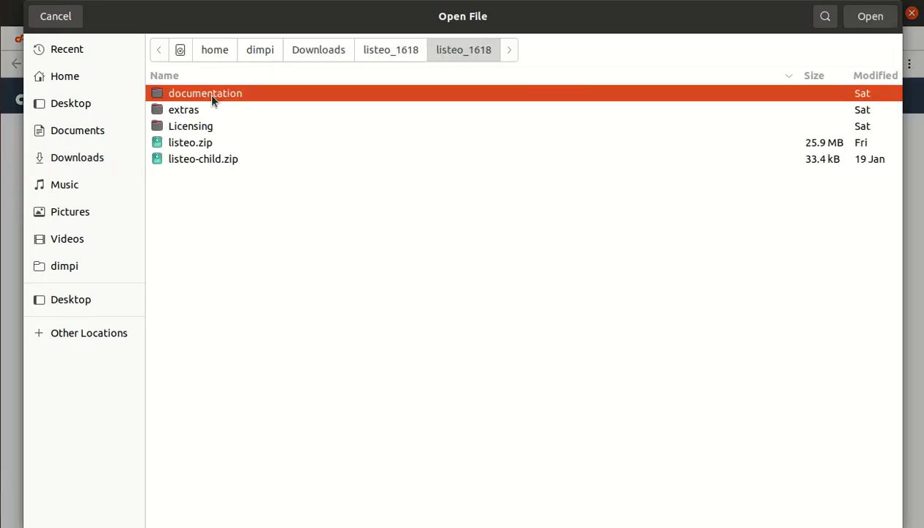
pyautogui.click(214, 143)
pyautogui.click(867, 20)
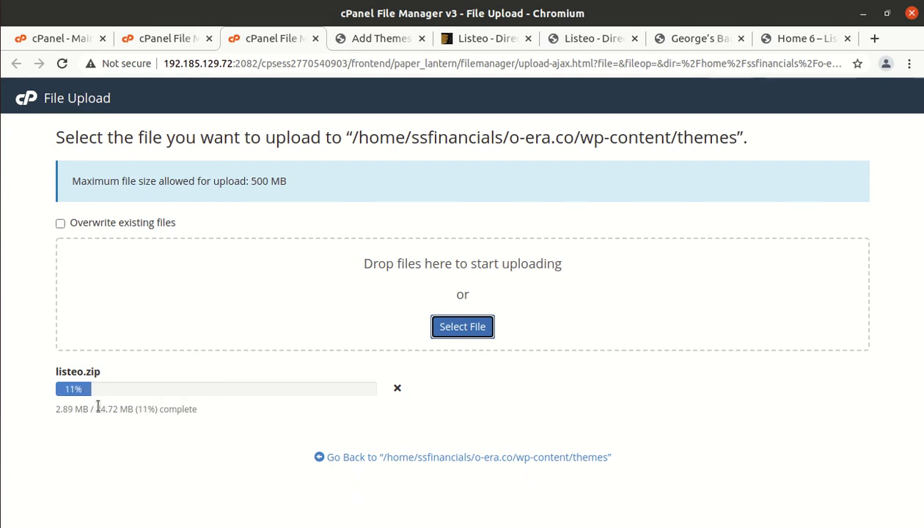
pyautogui.tripleClick(114, 409)
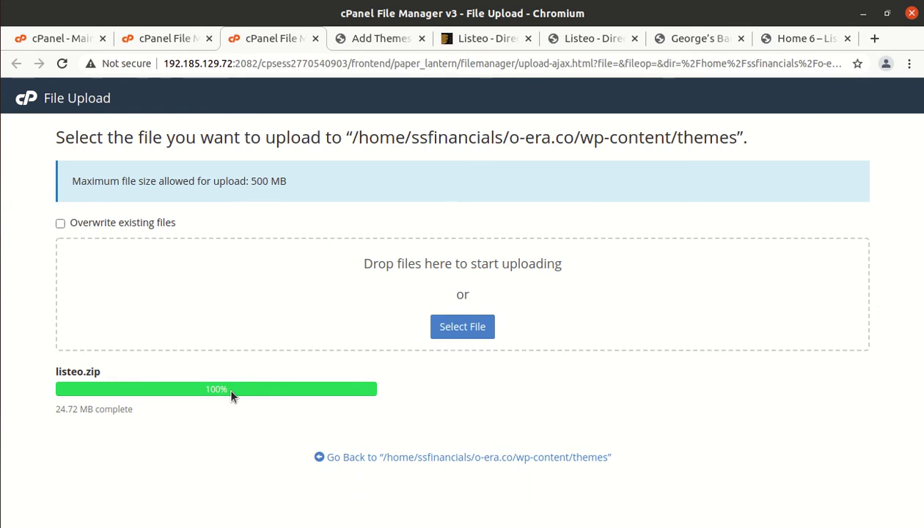
pyautogui.moveTo(236, 396); pyautogui.dragTo(204, 396)
pyautogui.click(367, 457)
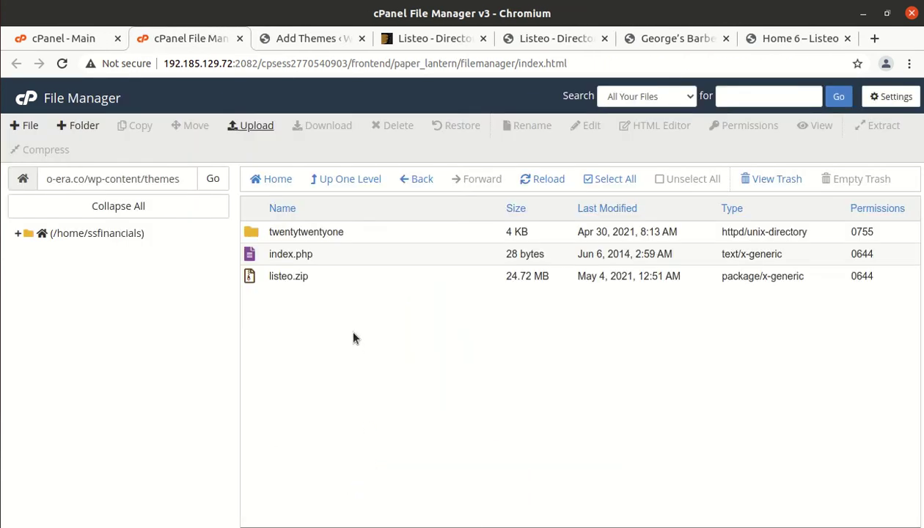
# Step: Extract listeo.zip inside the themes folder and refresh the file list
pyautogui.rightClick(321, 276)
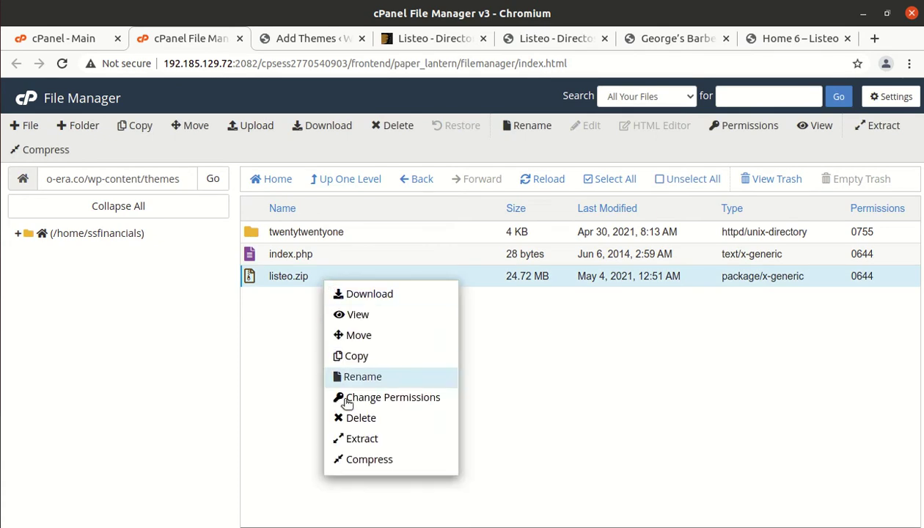
pyautogui.click(353, 438)
pyautogui.click(558, 378)
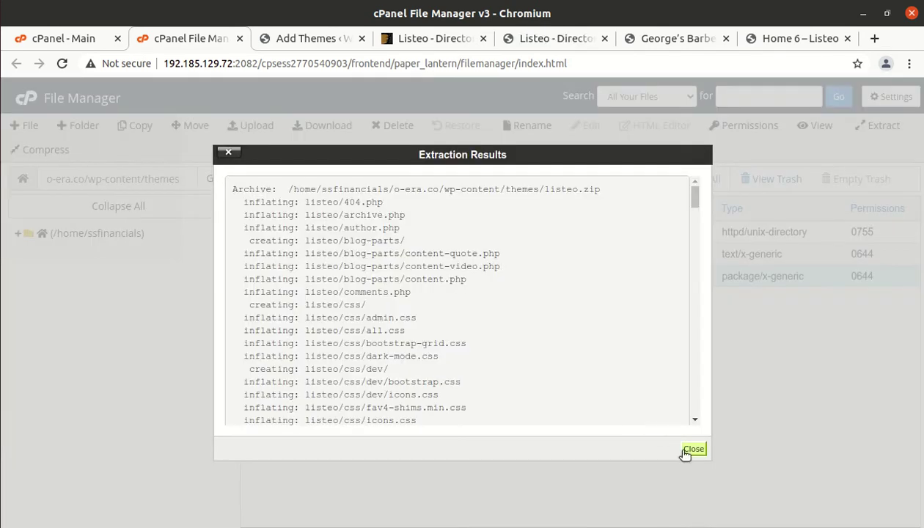
pyautogui.click(692, 449)
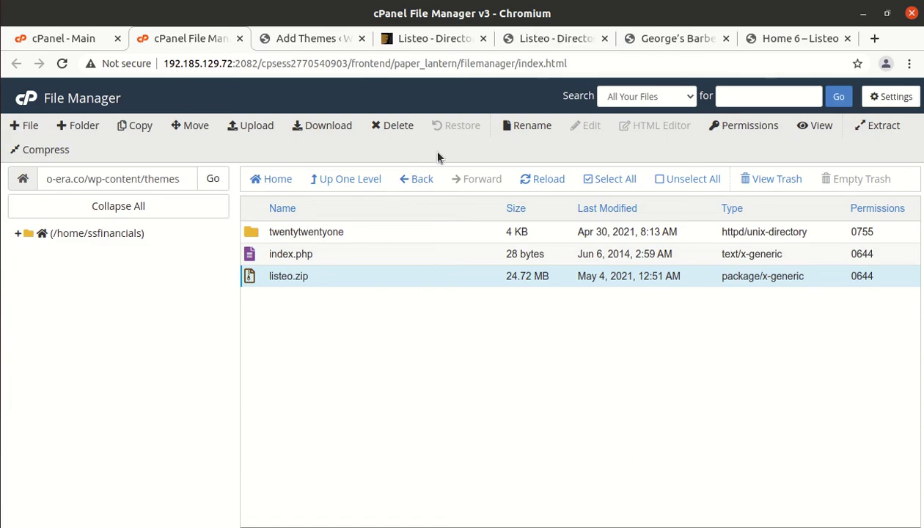
pyautogui.click(549, 181)
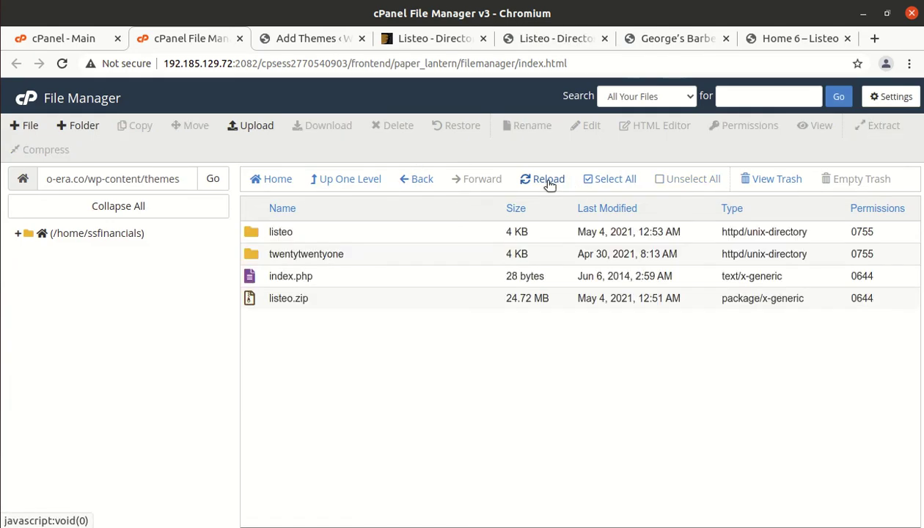
# Step: Open the extracted listeo theme folder and look through its subfolders and PHP files
pyautogui.doubleClick(366, 233)
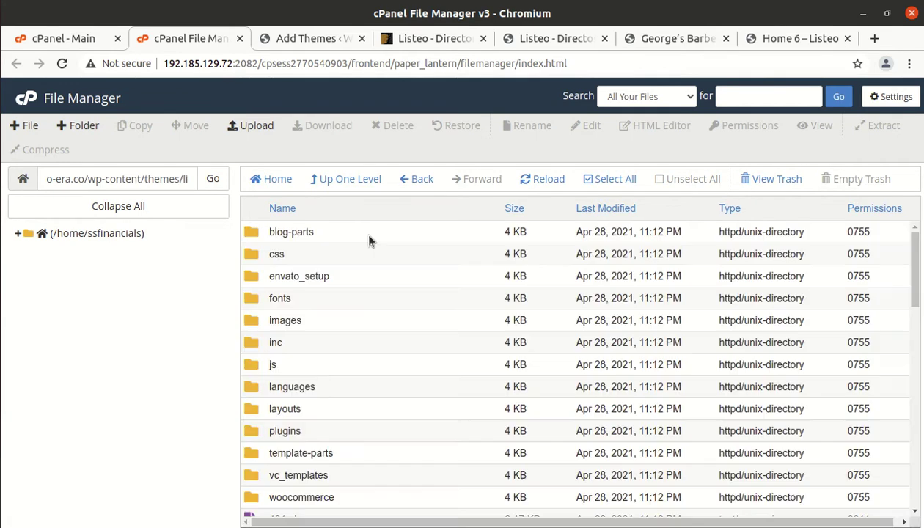
pyautogui.scroll(-1, 361, 322)
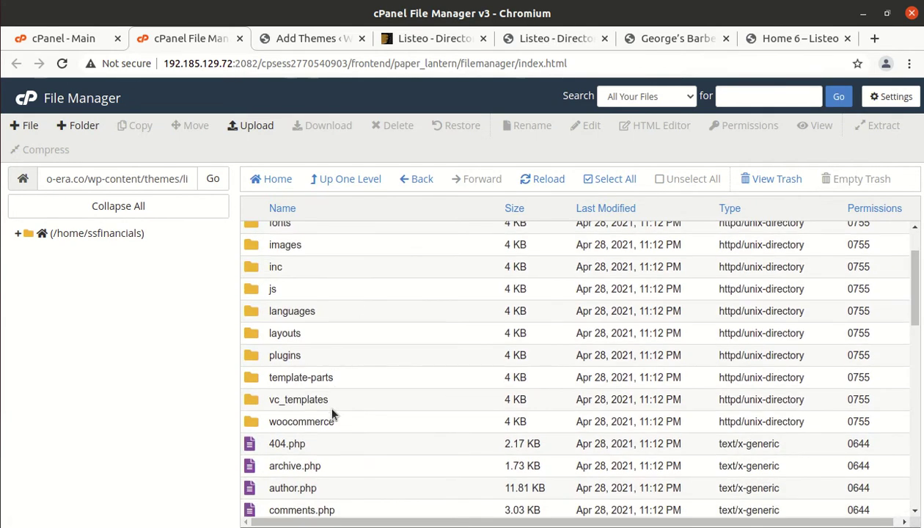
pyautogui.scroll(1, 328, 315)
pyautogui.scroll(-2, 334, 294)
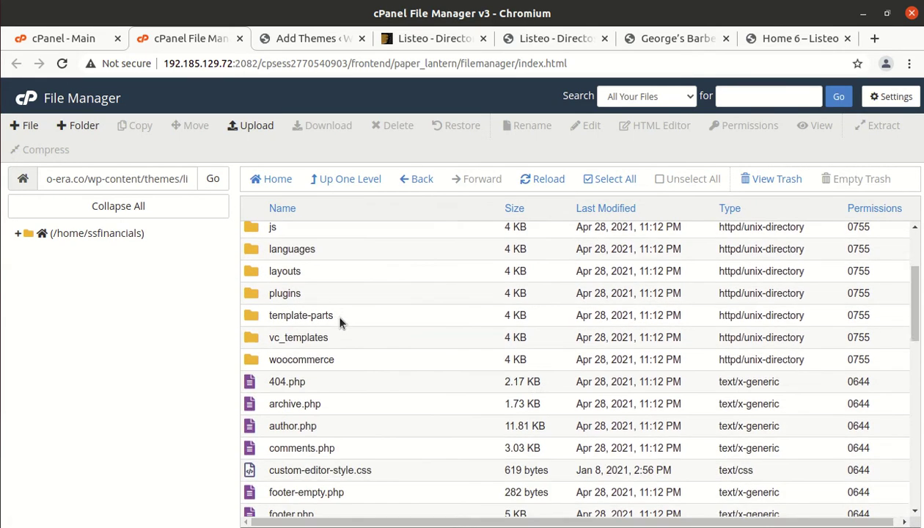
pyautogui.scroll(1, 341, 322)
pyautogui.scroll(1, 355, 309)
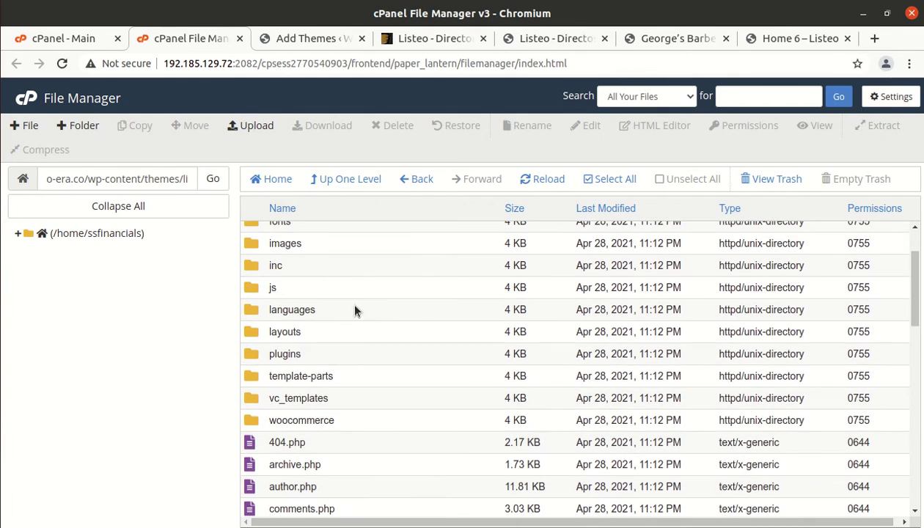
pyautogui.scroll(1, 355, 310)
pyautogui.scroll(-1, 355, 311)
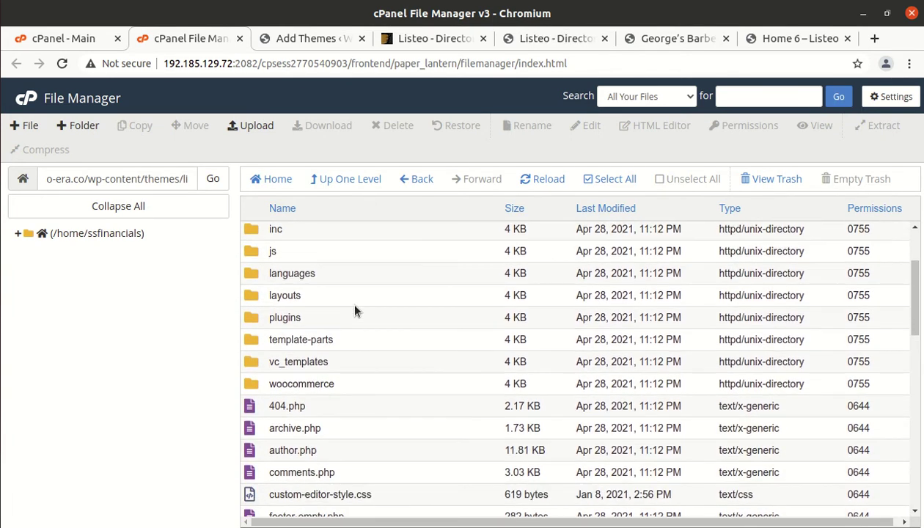
# Step: Open the plugins folder inside the listeo theme to view its bundled plugin archives, and return to the theme folder
pyautogui.scroll(-1, 355, 308)
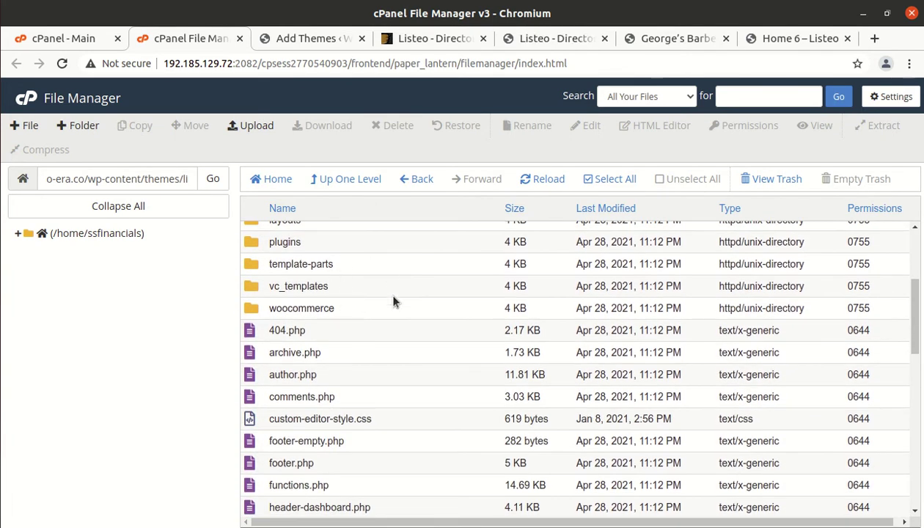
pyautogui.doubleClick(350, 250)
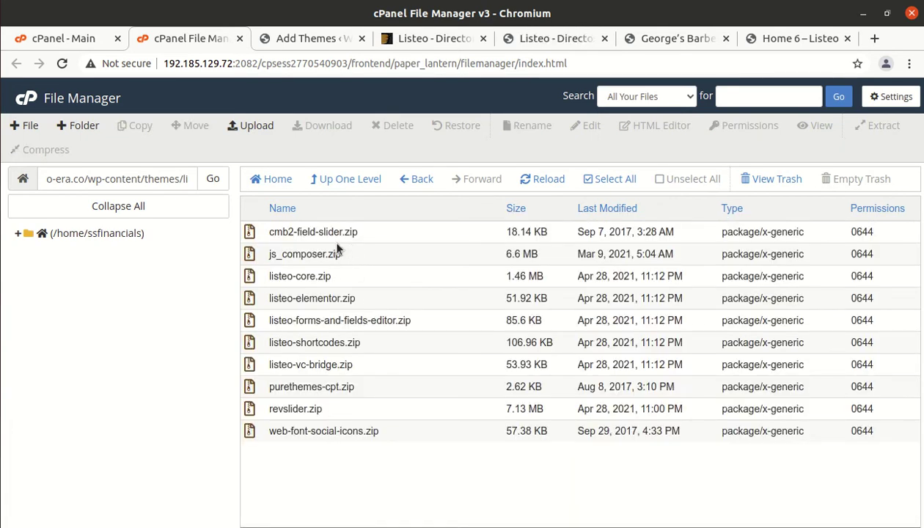
pyautogui.click(349, 181)
pyautogui.scroll(-5, 366, 377)
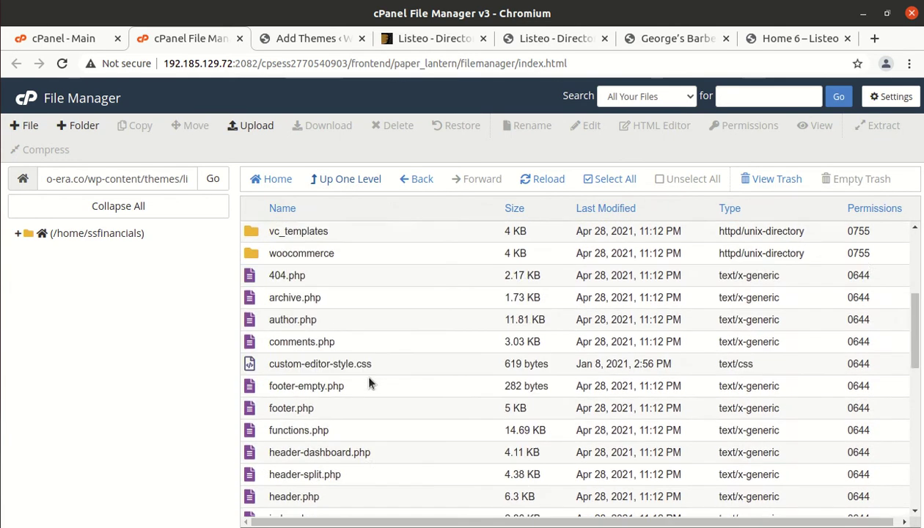
pyautogui.scroll(4, 366, 378)
# Step: Go back to the themes folder and delete the listeo.zip archive
pyautogui.click(328, 181)
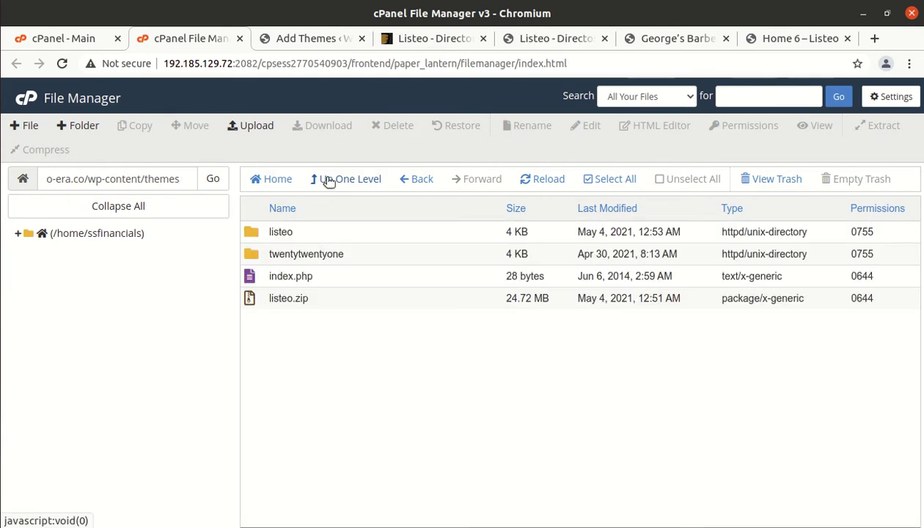
pyautogui.click(327, 306)
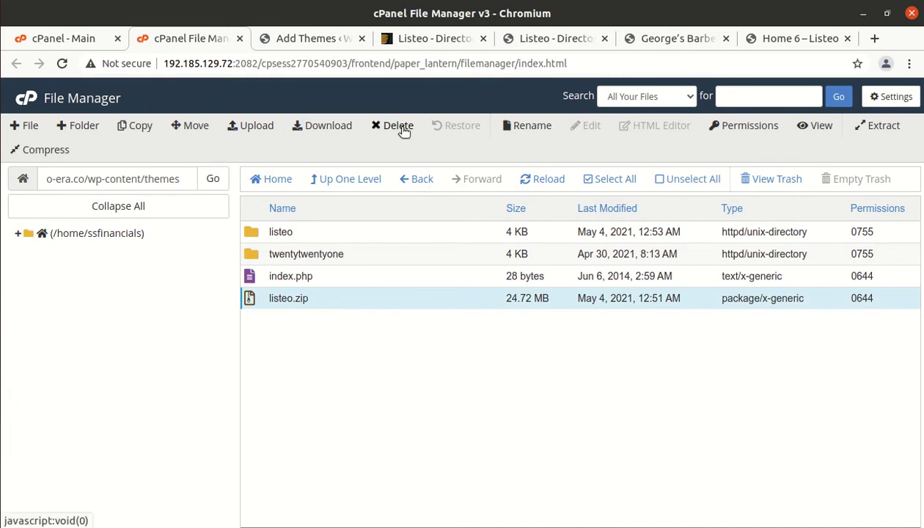
pyautogui.click(399, 127)
pyautogui.click(315, 309)
pyautogui.click(582, 349)
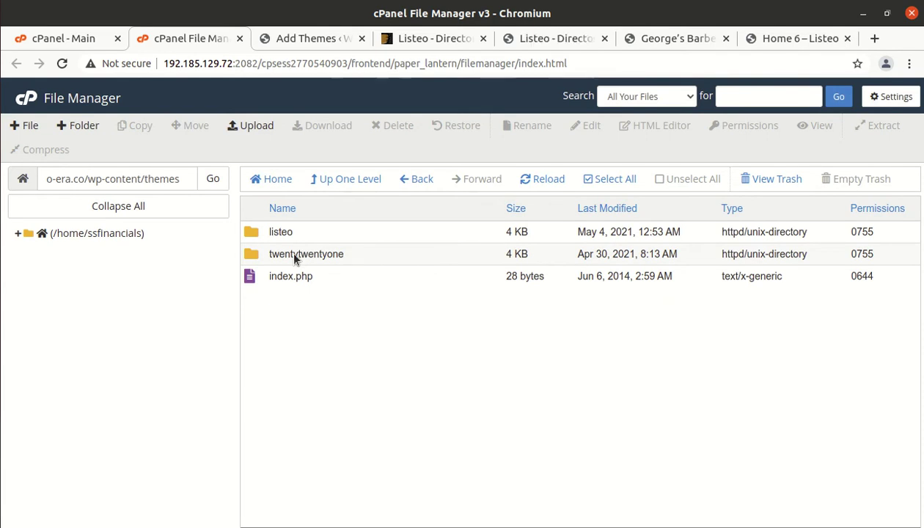
# Step: Switch to the WordPress admin, view the Listeo theme's details on the Themes page, and activate the theme
pyautogui.click(287, 39)
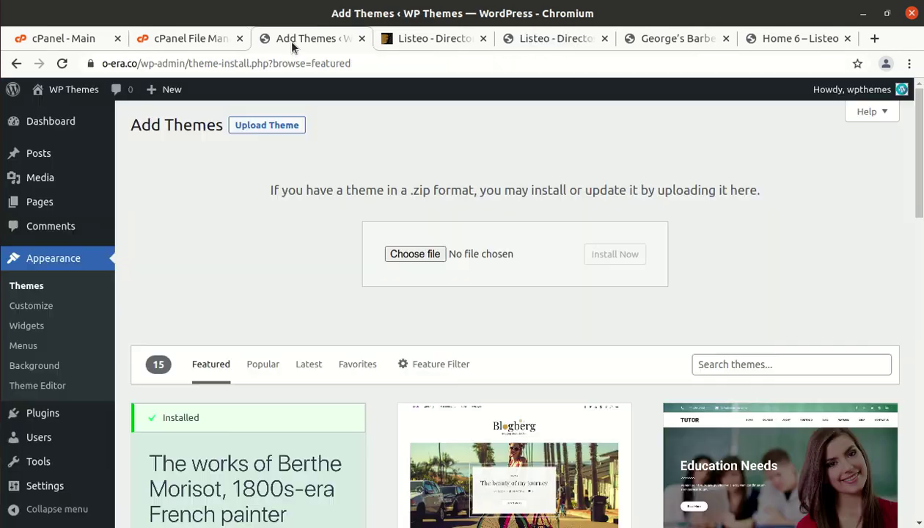
pyautogui.click(42, 286)
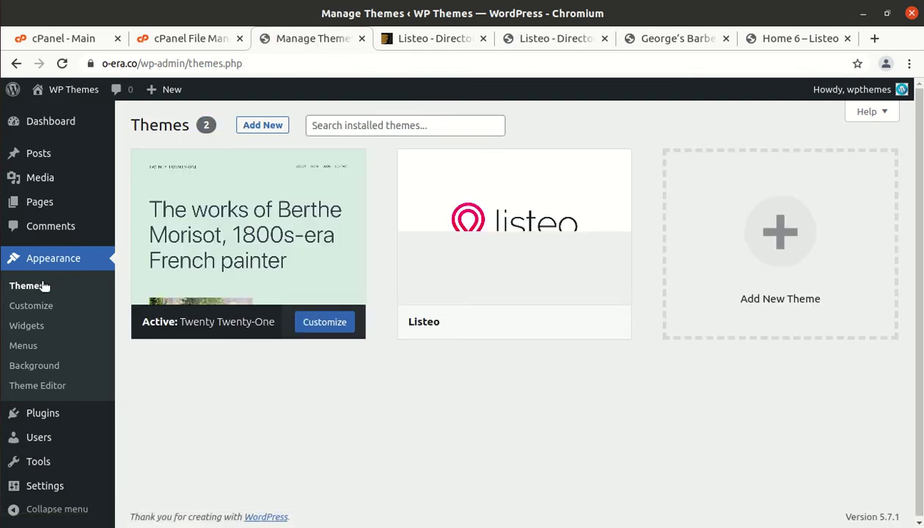
pyautogui.moveTo(445, 254)
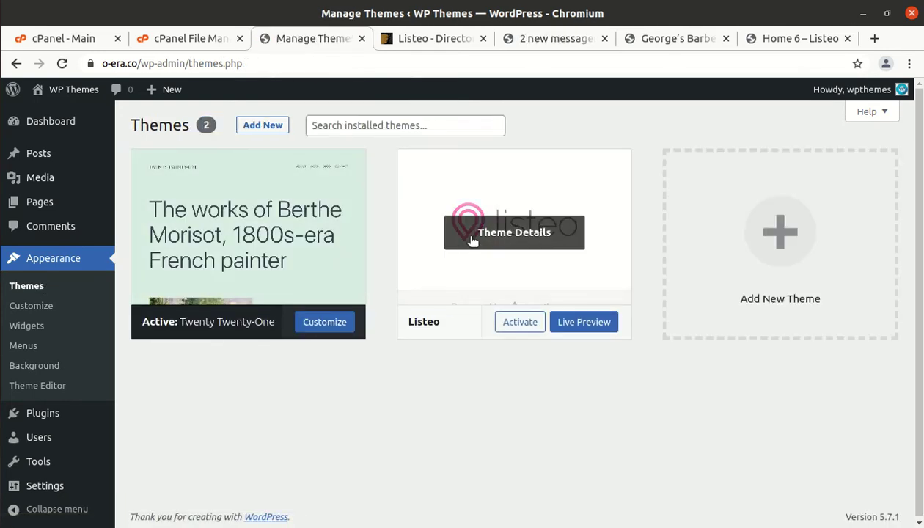
pyautogui.click(472, 242)
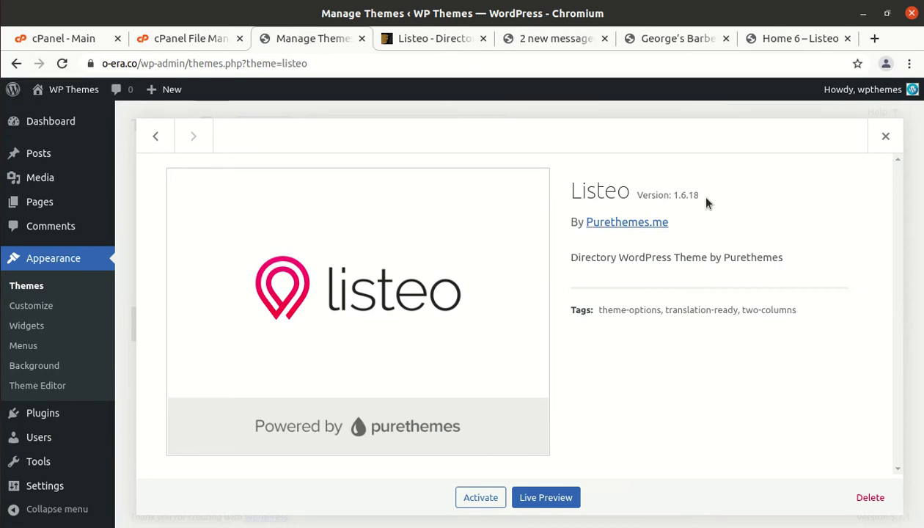
pyautogui.moveTo(571, 258); pyautogui.dragTo(786, 259)
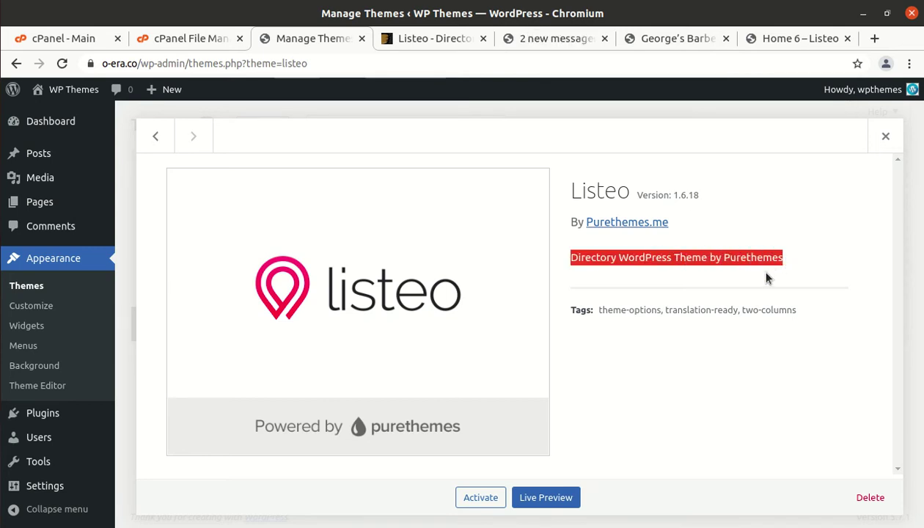
pyautogui.click(763, 276)
pyautogui.click(475, 500)
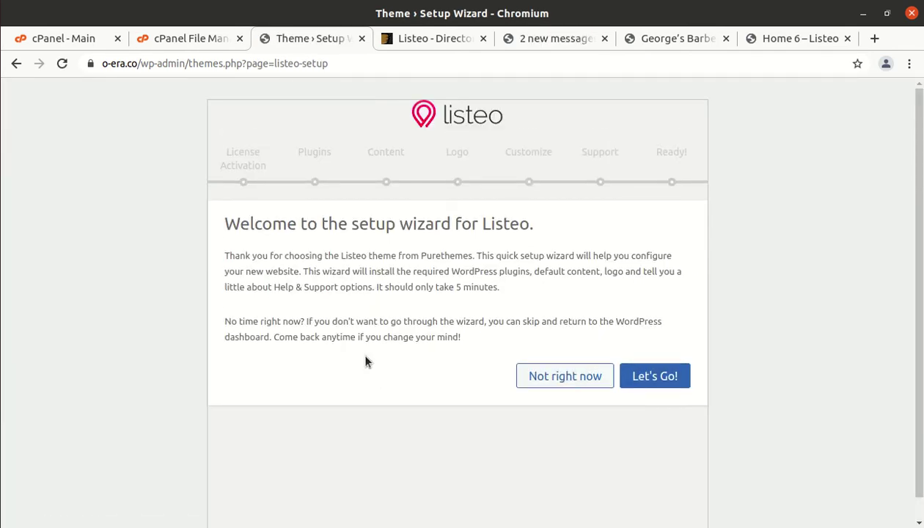
# Step: Start the Listeo setup wizard and continue past License Activation to the Default Plugins page
pyautogui.scroll(-1, 366, 361)
pyautogui.scroll(1, 378, 446)
pyautogui.click(644, 379)
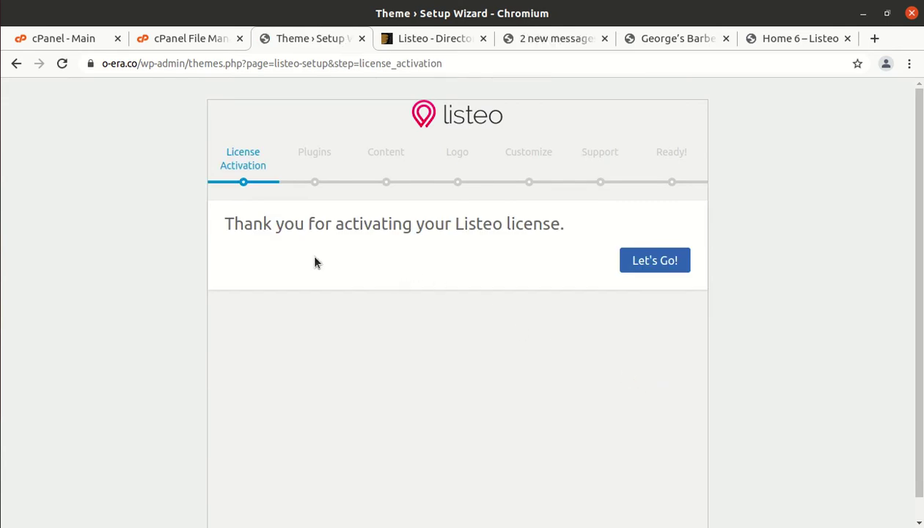
pyautogui.click(658, 268)
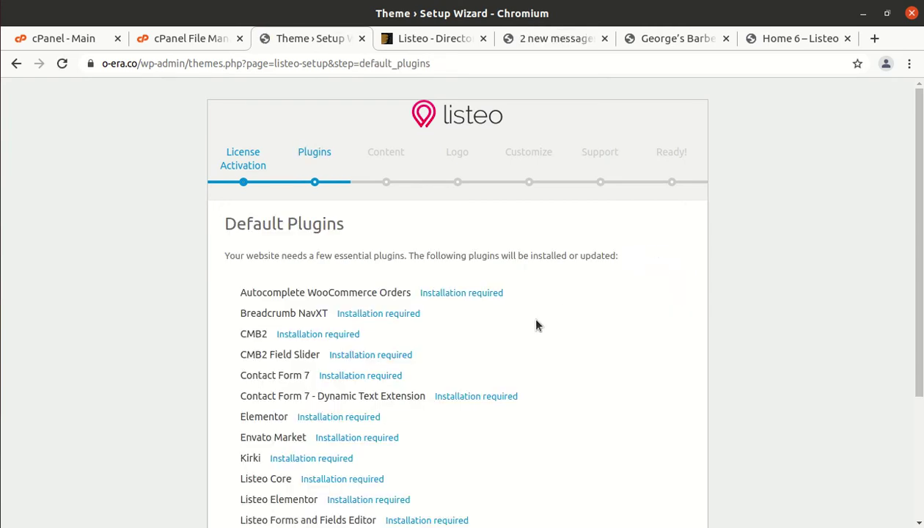
# Step: Review the default plugins in the setup wizard and install all of them
pyautogui.scroll(-5, 529, 375)
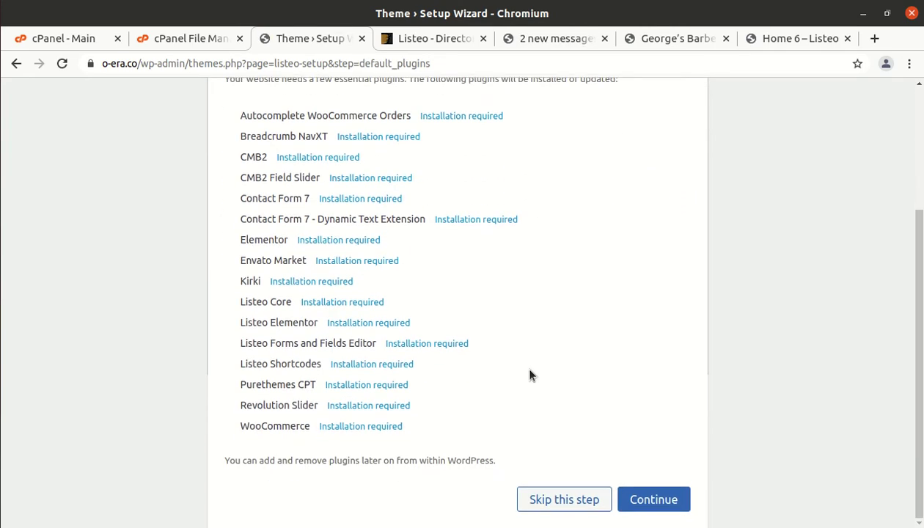
pyautogui.scroll(4, 341, 411)
pyautogui.scroll(-1, 347, 321)
pyautogui.scroll(-3, 347, 320)
pyautogui.click(640, 504)
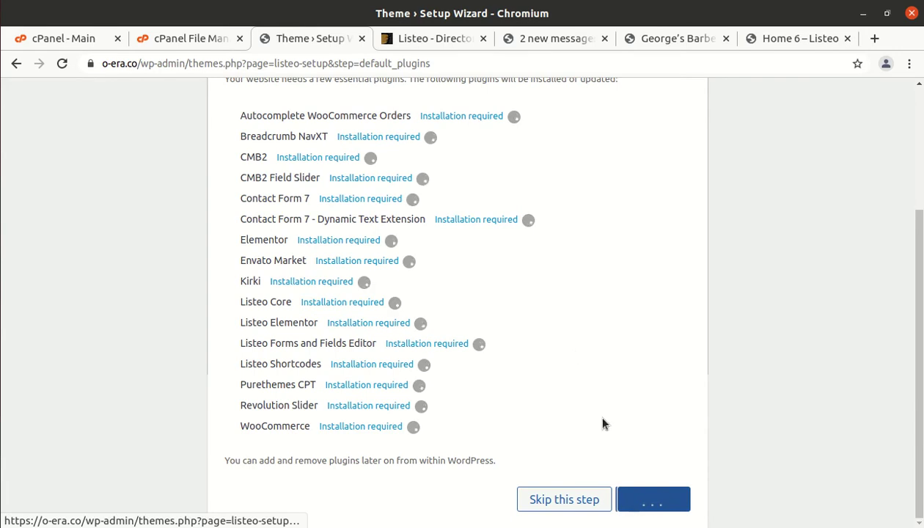
pyautogui.scroll(2, 576, 355)
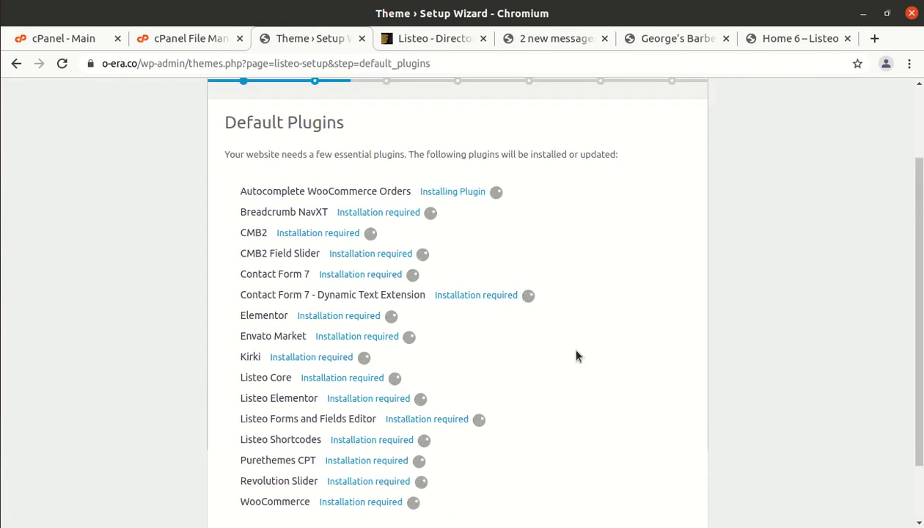
pyautogui.click(534, 44)
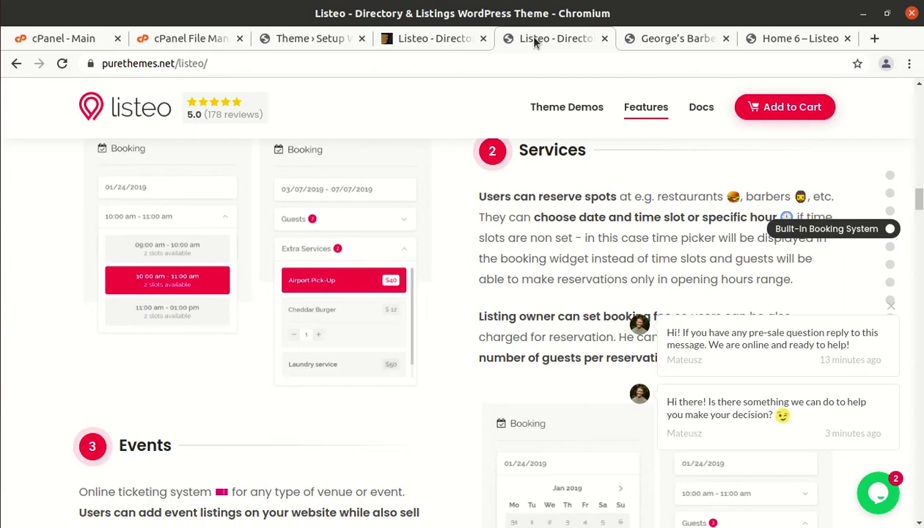
pyautogui.click(296, 40)
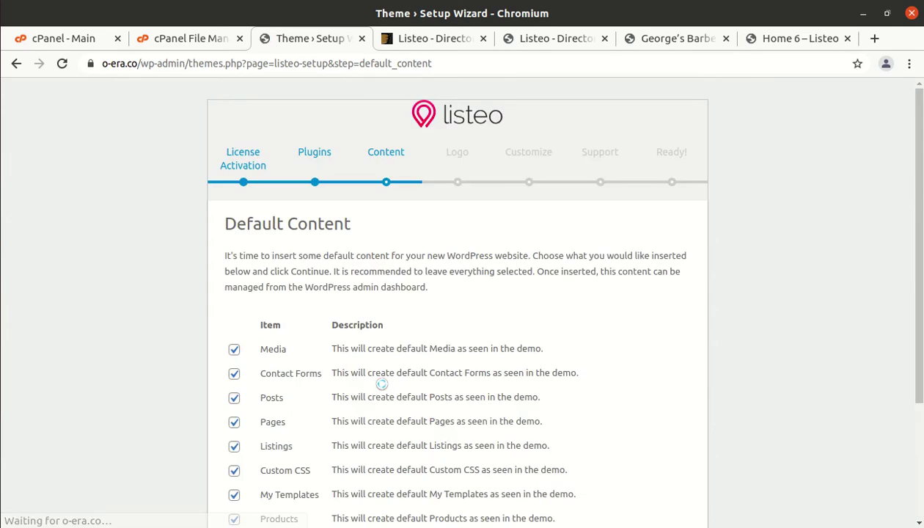
# Step: Review the Default Content items and import them with every item selected, from Media through Settings
pyautogui.scroll(-4, 338, 334)
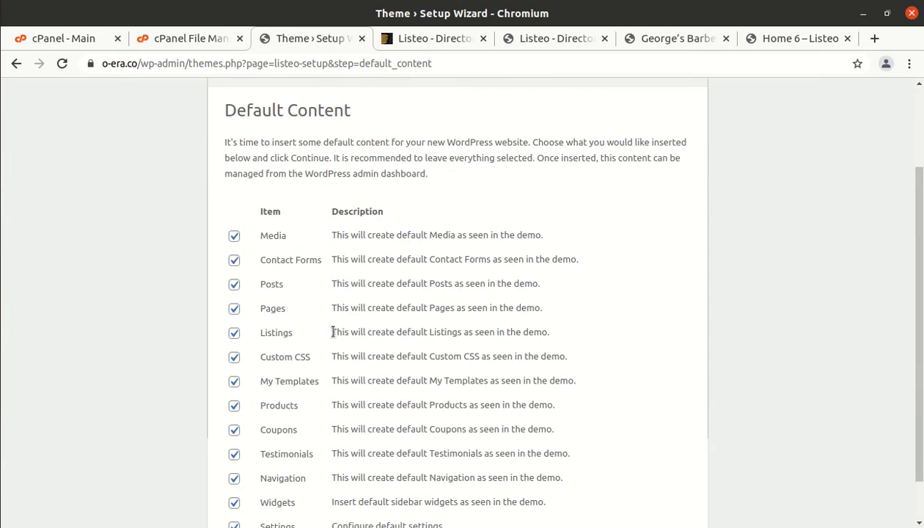
pyautogui.scroll(4, 332, 331)
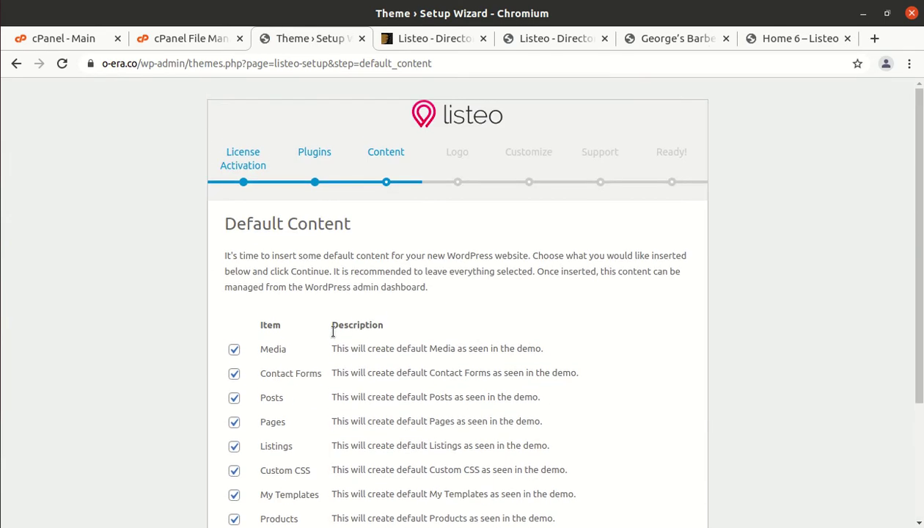
pyautogui.scroll(-2, 333, 335)
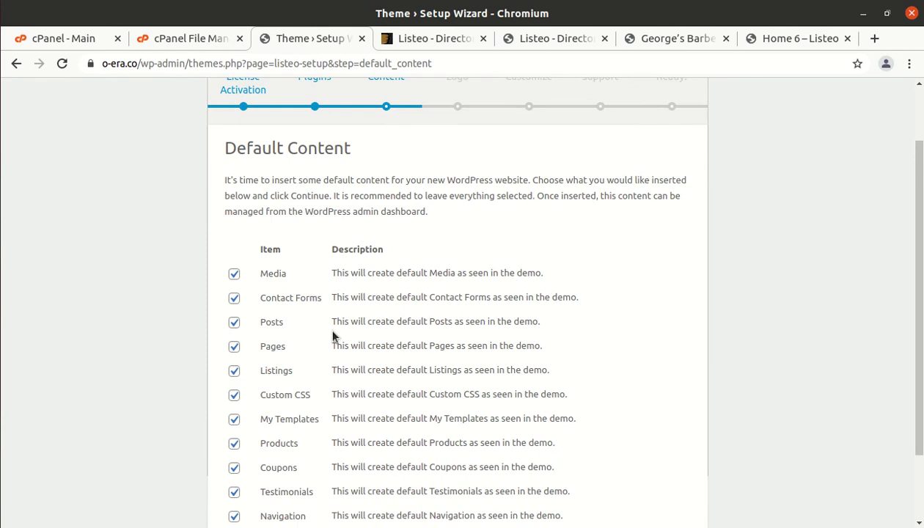
pyautogui.scroll(-2, 332, 336)
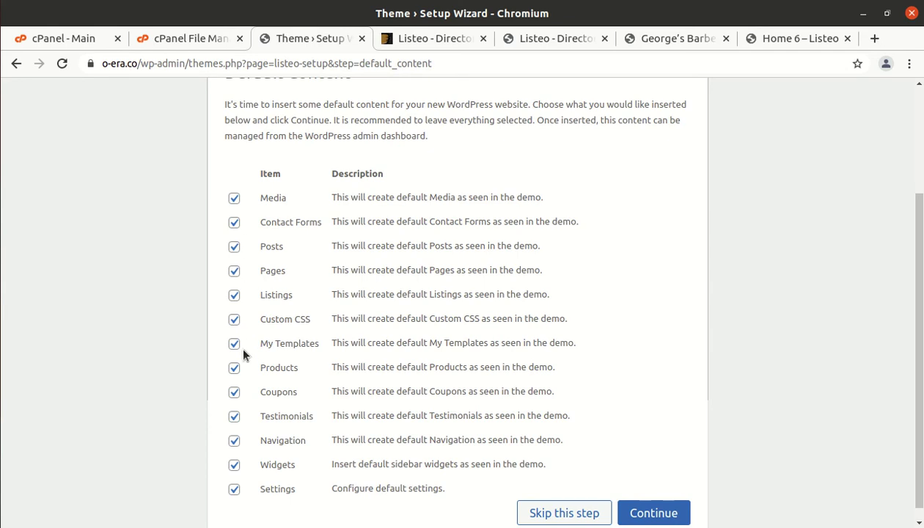
pyautogui.scroll(-1, 558, 426)
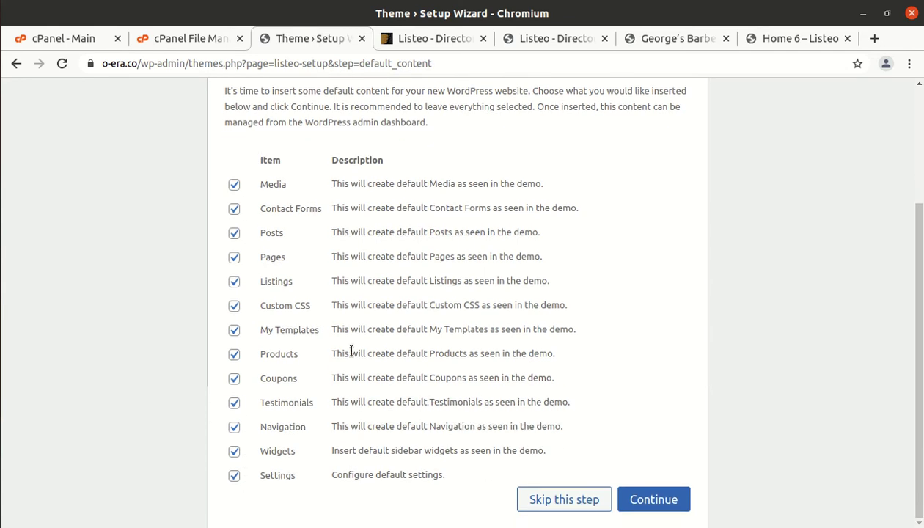
pyautogui.click(653, 499)
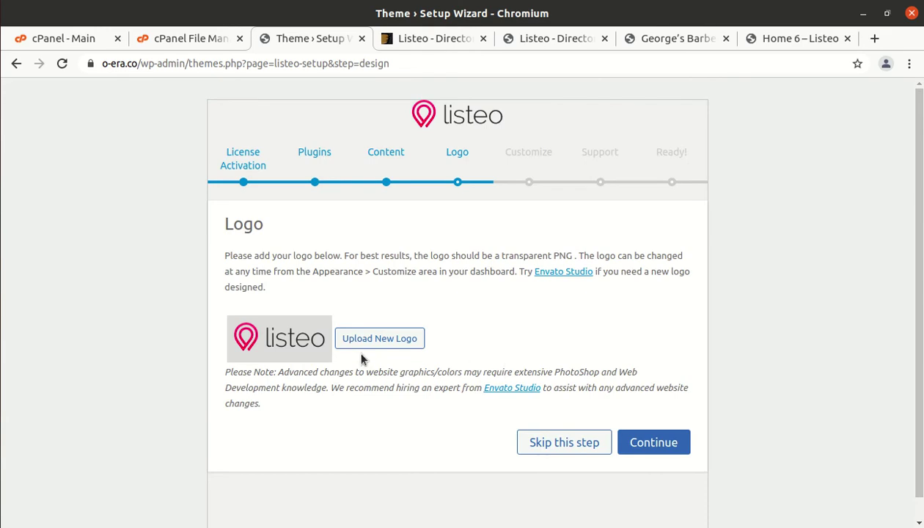
# Step: Keep the default Listeo logo and continue past the Theme Customization information to Help and Support
pyautogui.click(640, 451)
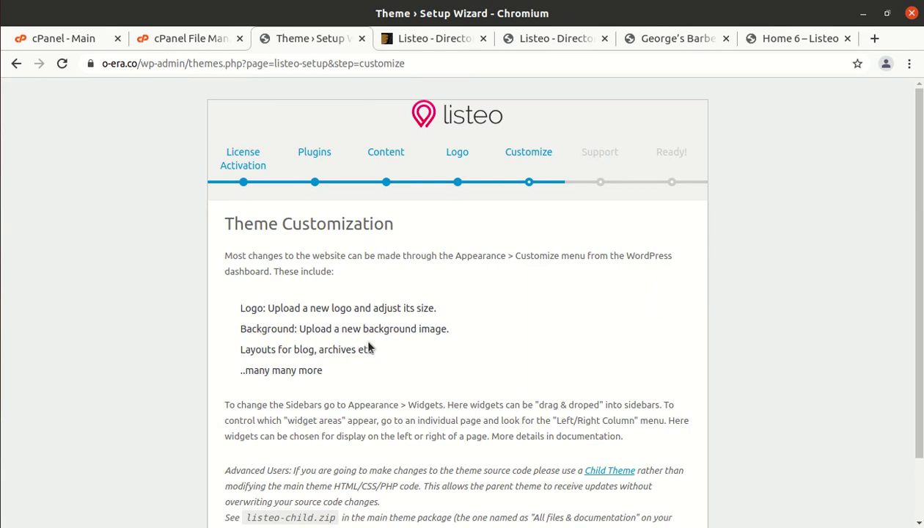
pyautogui.scroll(-2, 395, 361)
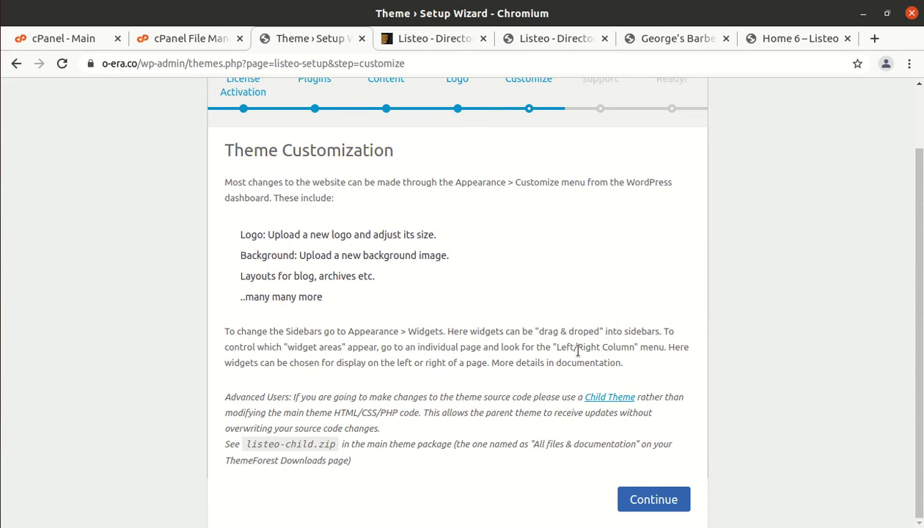
pyautogui.click(644, 506)
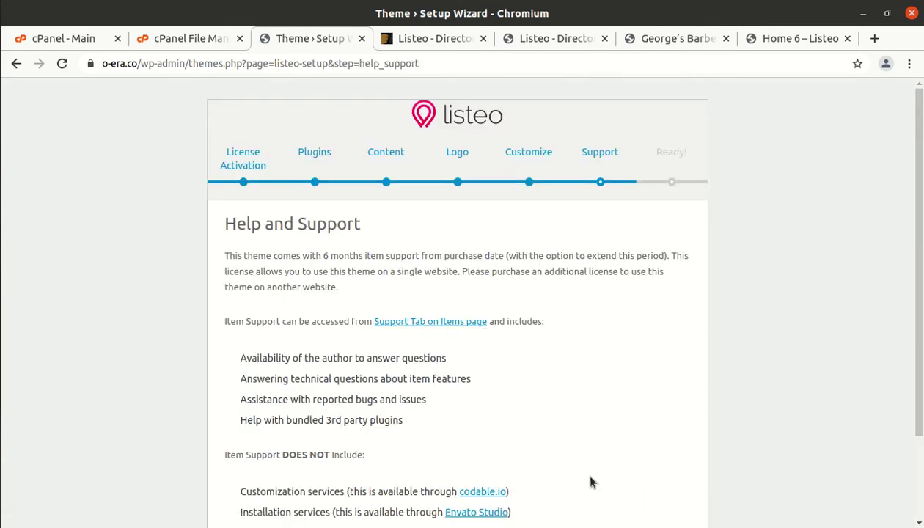
# Step: Read the Help and Support information and continue to the wizard's final Ready page
pyautogui.scroll(-3, 527, 438)
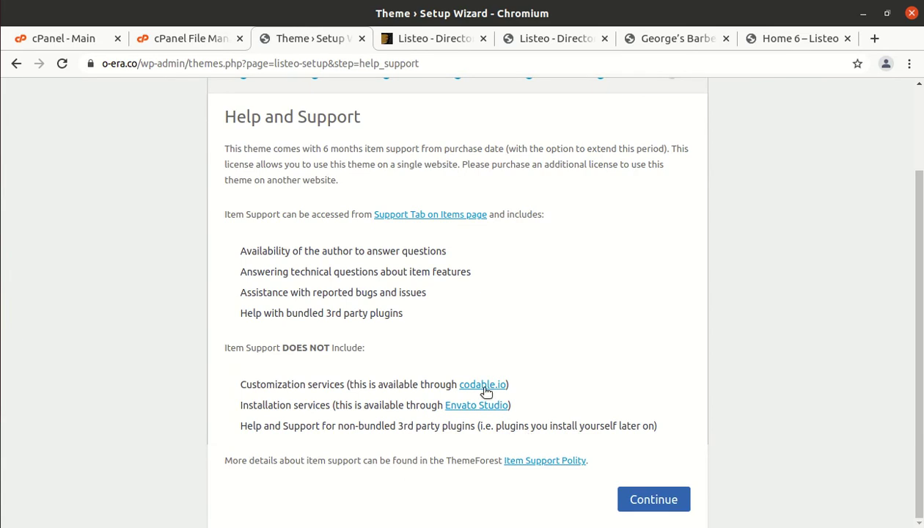
pyautogui.scroll(3, 528, 432)
pyautogui.scroll(-3, 475, 378)
pyautogui.click(621, 493)
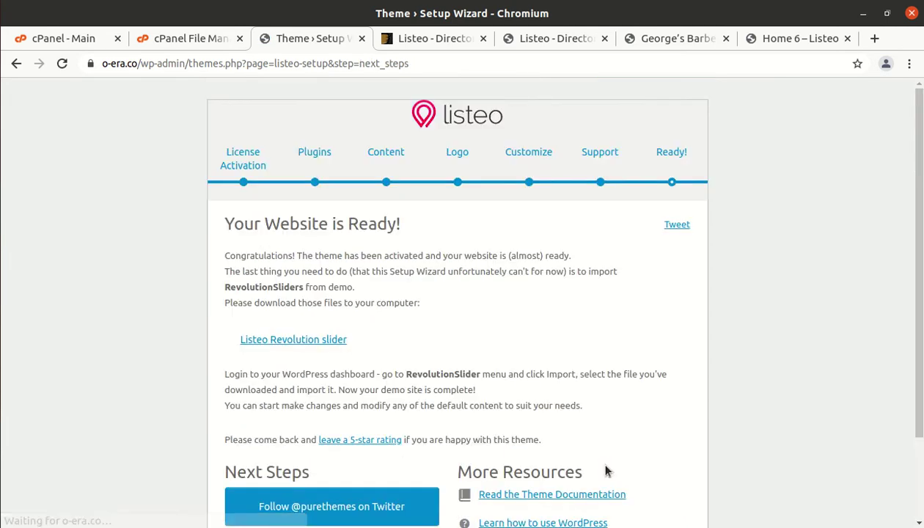
# Step: Read the wizard's closing instructions, open the new website, and look over its homepage down to Popular Categories
pyautogui.scroll(-1, 602, 469)
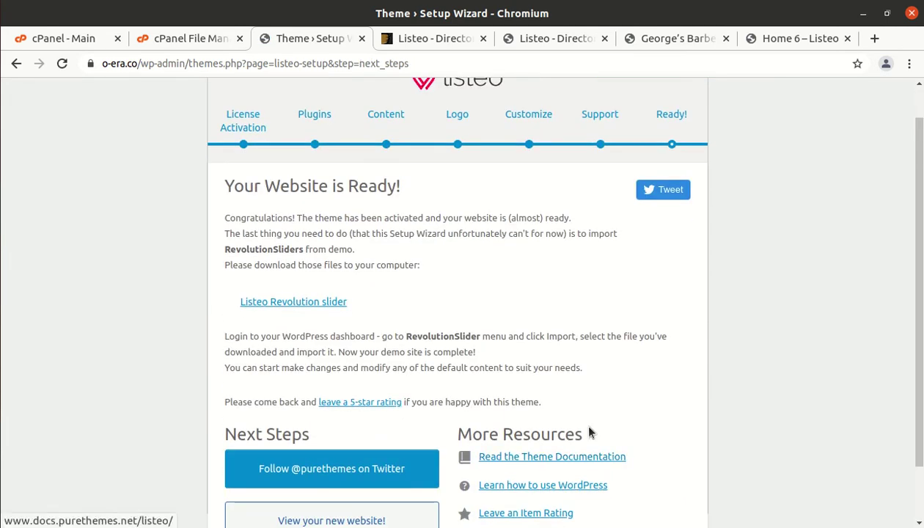
pyautogui.scroll(-2, 589, 433)
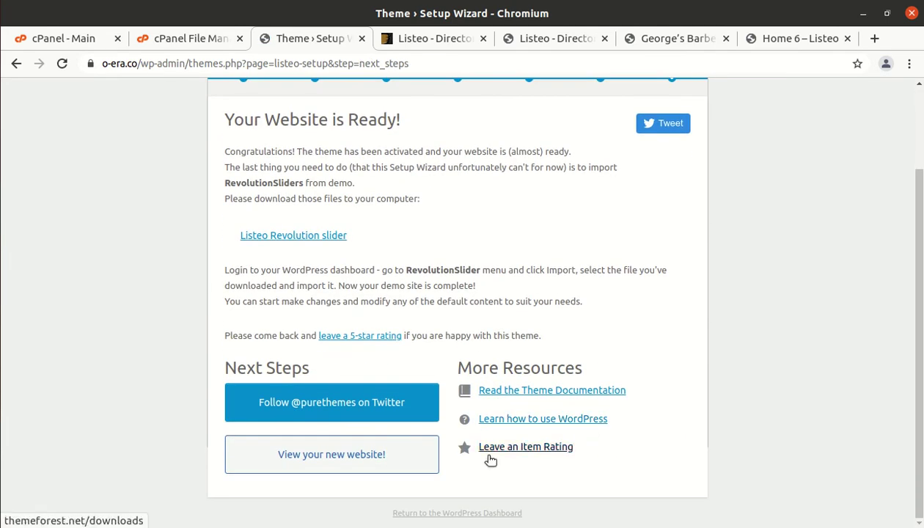
pyautogui.click(326, 465)
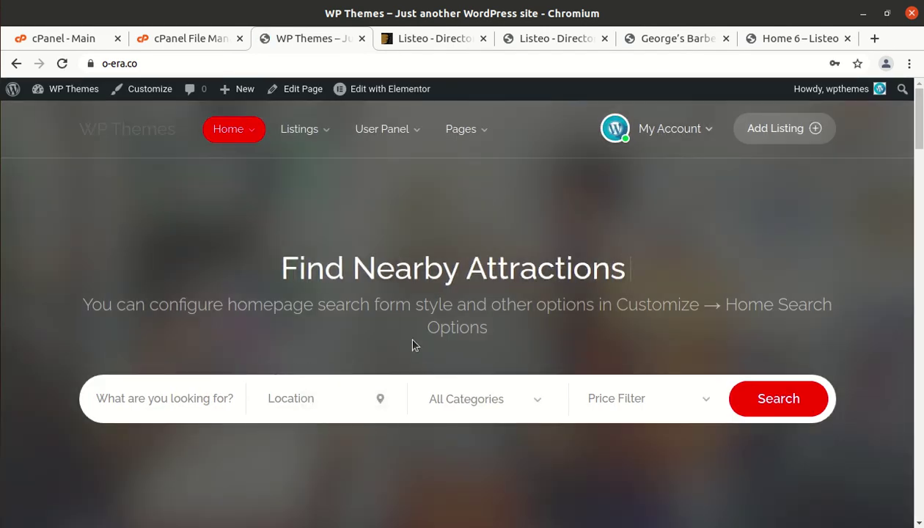
pyautogui.scroll(-3, 443, 409)
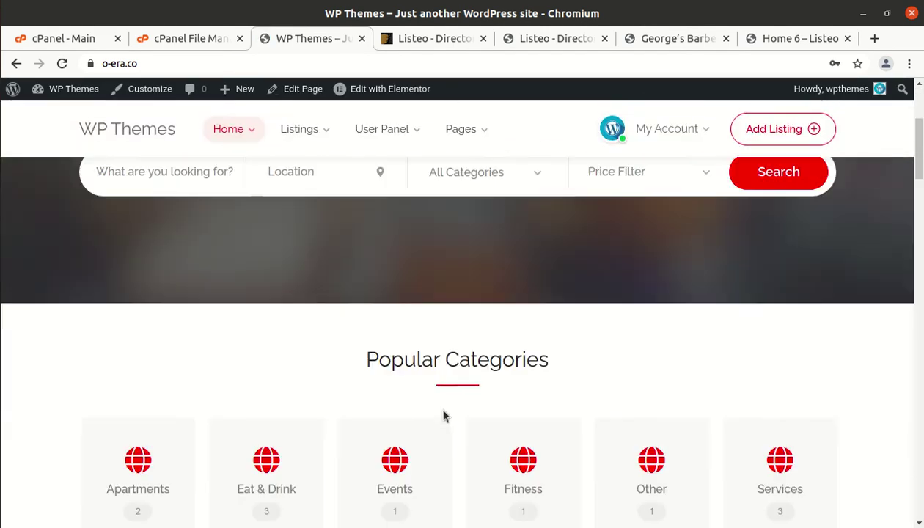
pyautogui.scroll(4, 444, 414)
pyautogui.scroll(-4, 446, 417)
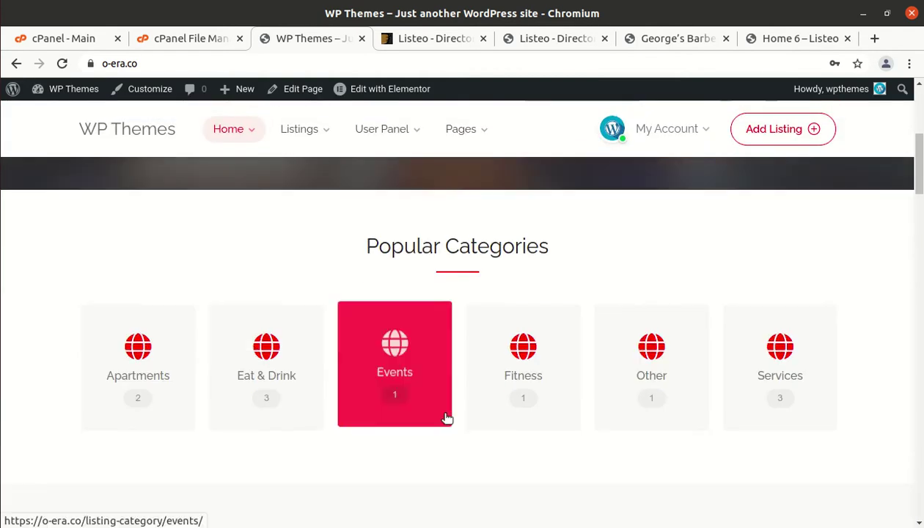
# Step: Look over the homepage sections from the search banner through Most Visited Places and What Our Users Say to Plan The Vacation of Your Dreams
pyautogui.scroll(4, 445, 419)
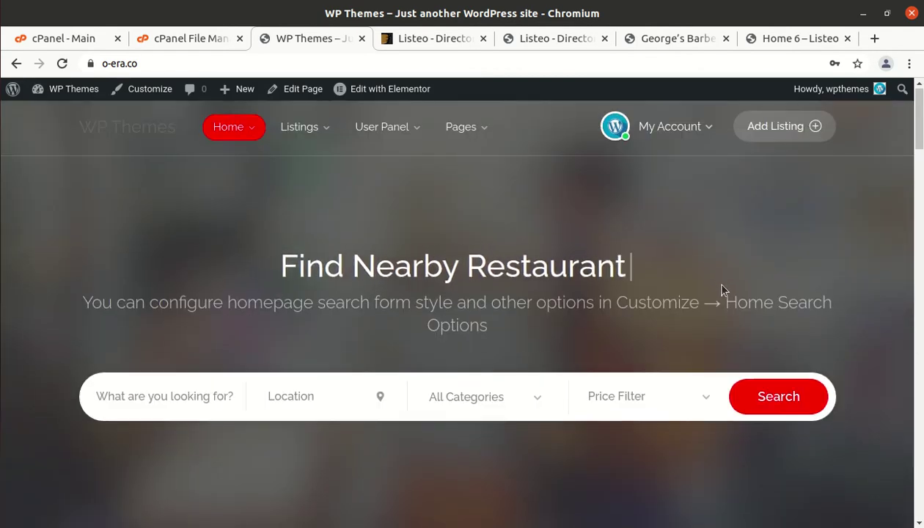
pyautogui.scroll(-3, 719, 287)
pyautogui.scroll(-8, 711, 305)
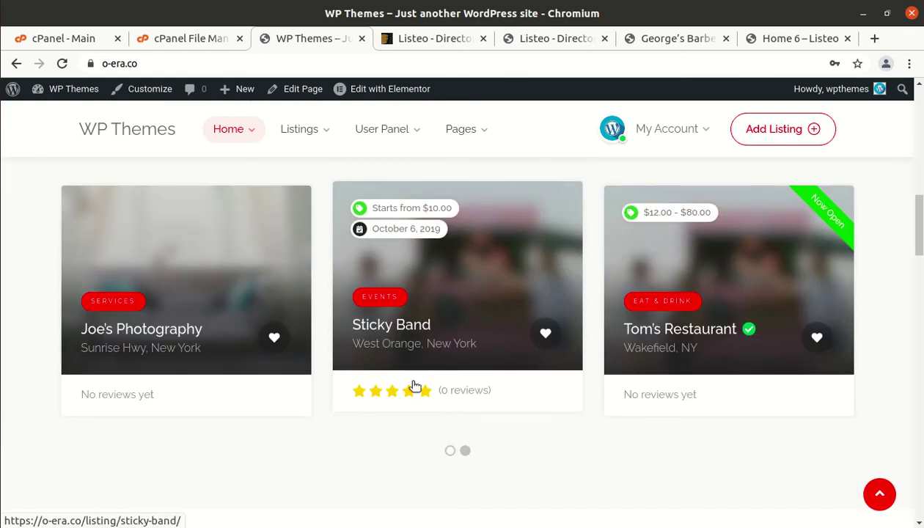
pyautogui.scroll(-5, 573, 310)
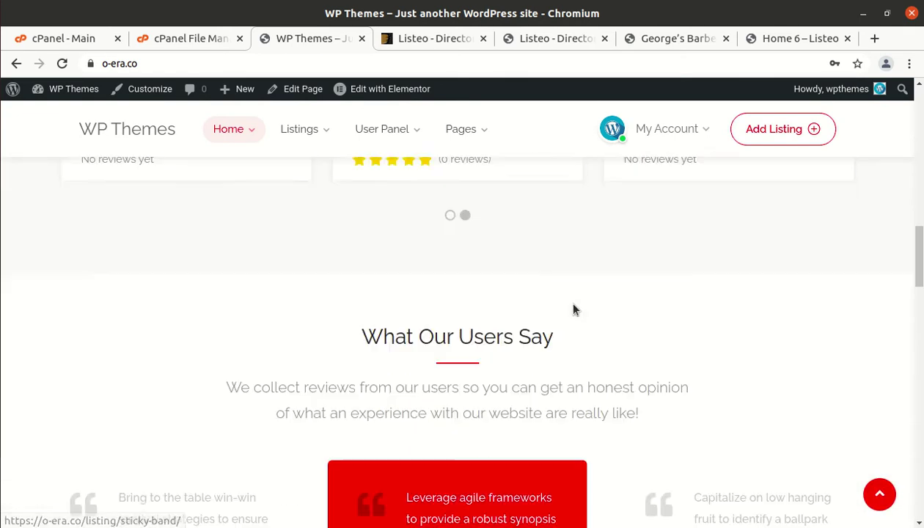
pyautogui.scroll(-3, 452, 328)
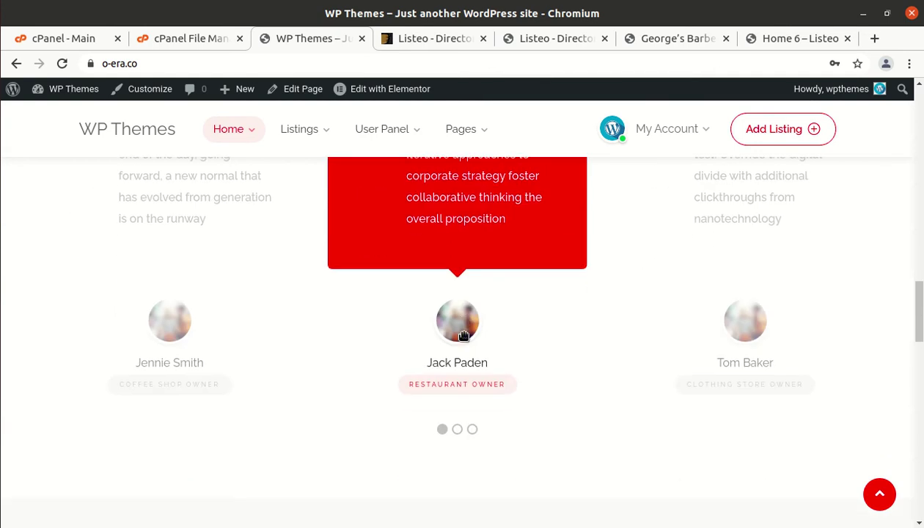
pyautogui.scroll(-6, 638, 364)
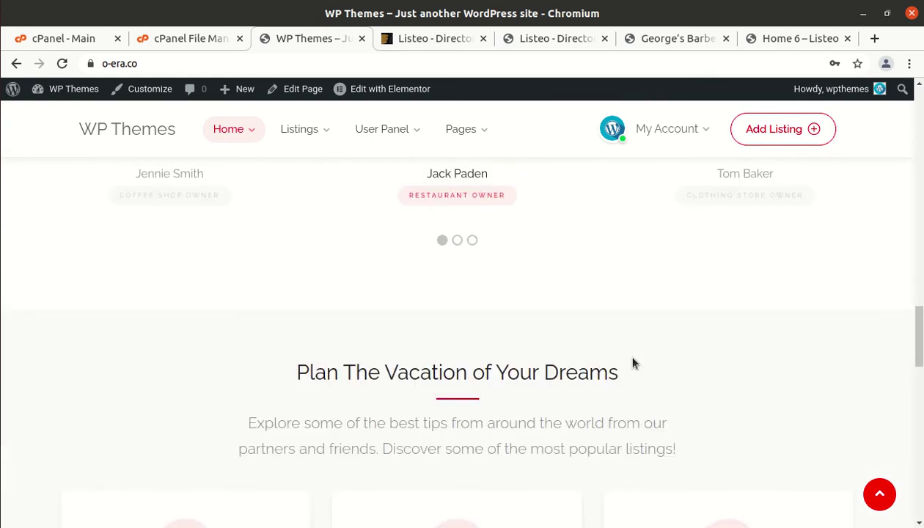
pyautogui.scroll(5, 530, 406)
pyautogui.scroll(15, 530, 406)
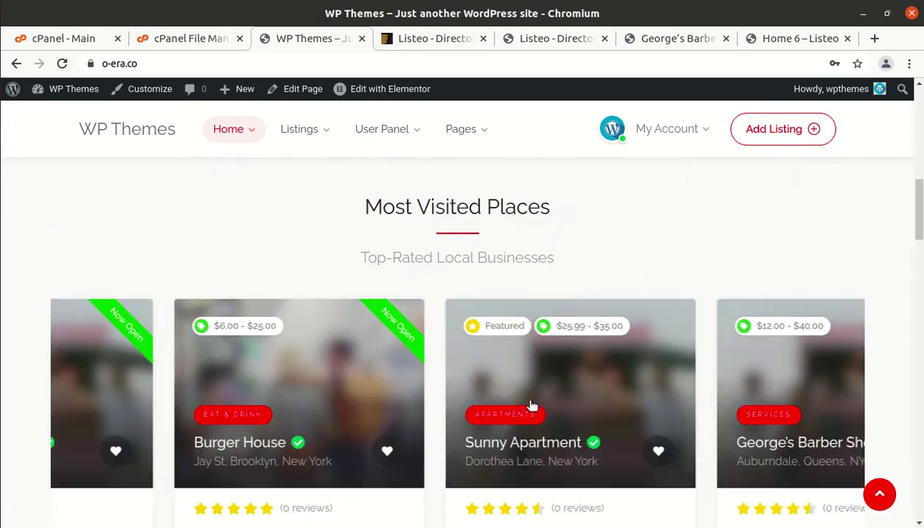
# Step: Review the site's Home, Listings and User Panel navigation entries, and open the user Dashboard in a new tab
pyautogui.moveTo(237, 144)
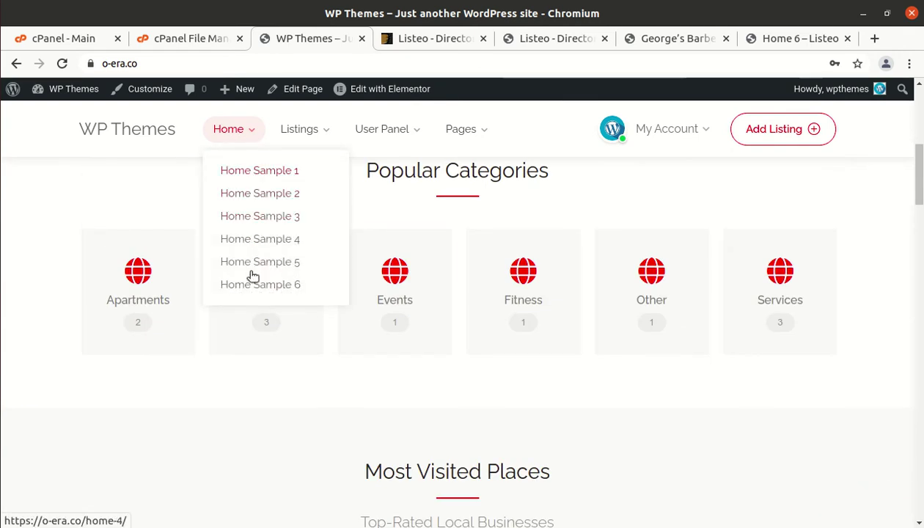
pyautogui.moveTo(328, 129)
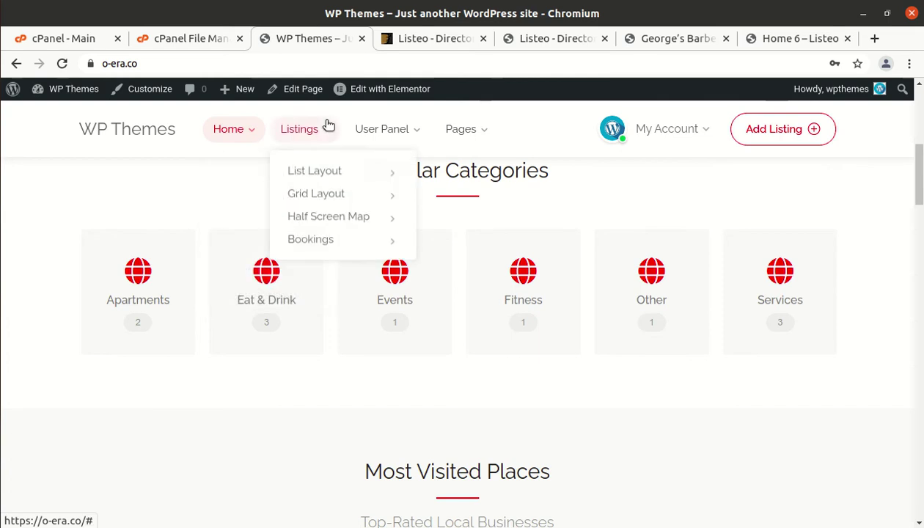
pyautogui.moveTo(338, 171)
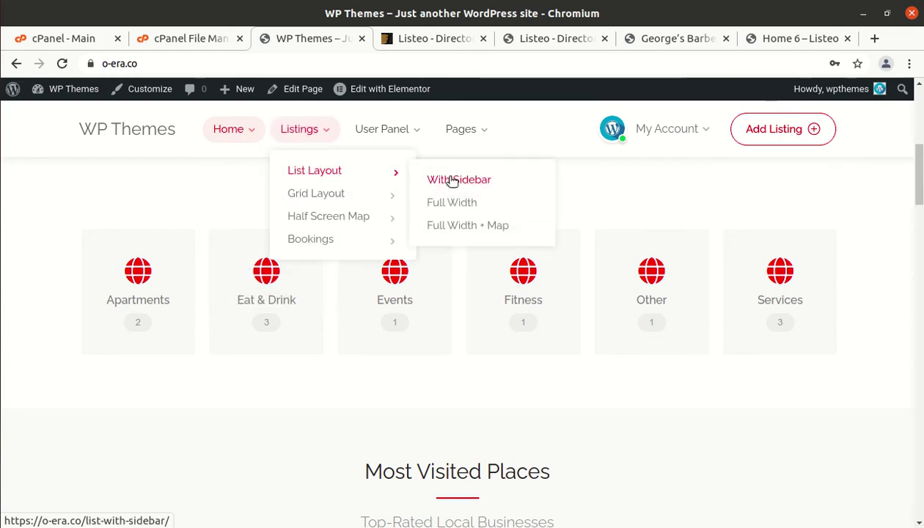
pyautogui.moveTo(389, 135)
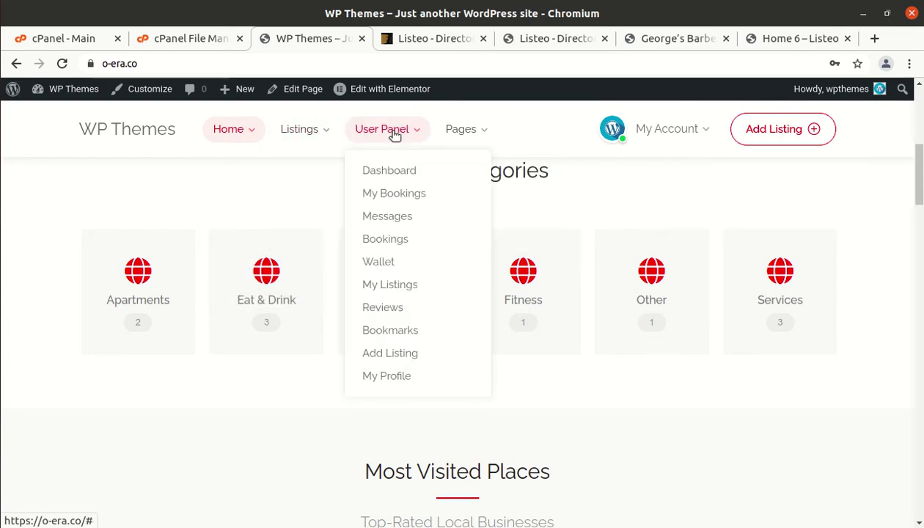
pyautogui.middleClick(384, 171)
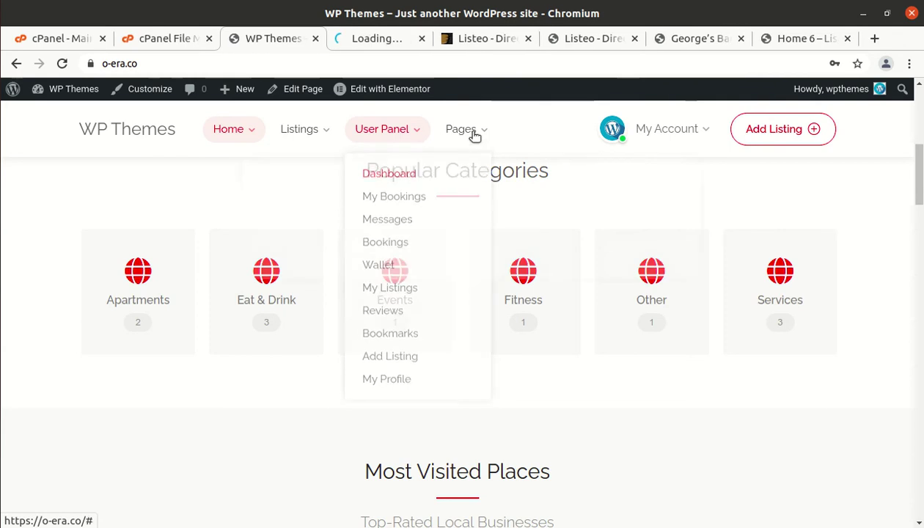
pyautogui.click(373, 46)
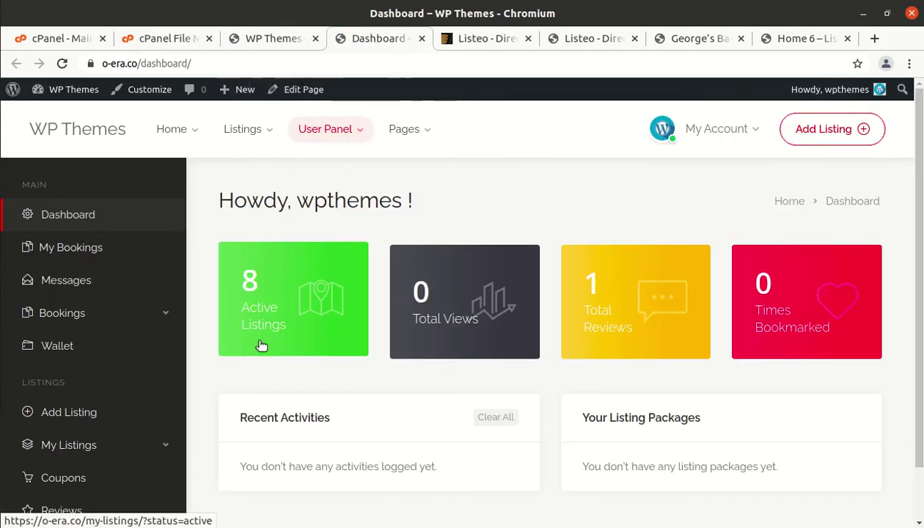
# Step: Look over the user dashboard's sidebar entries, statistics cards, Recent Activities and Your Listing Packages
pyautogui.scroll(-3, 107, 358)
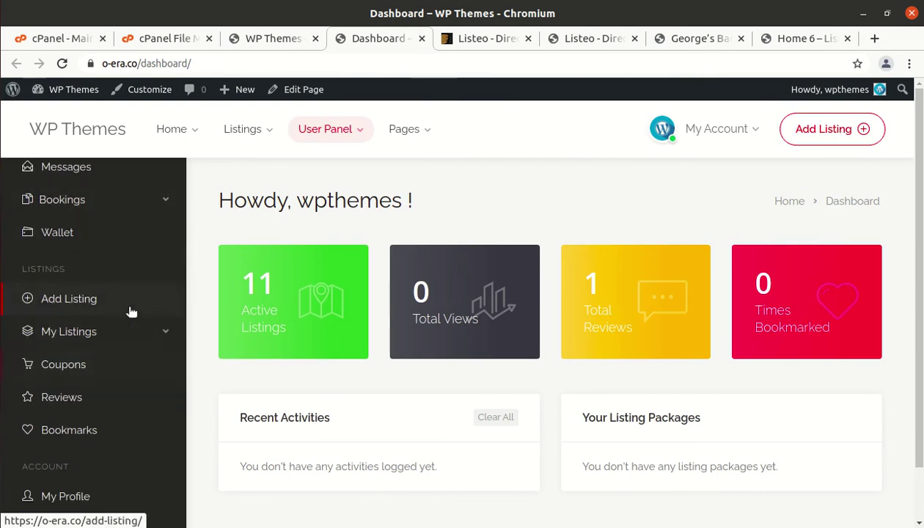
pyautogui.scroll(2, 142, 352)
pyautogui.scroll(1, 135, 337)
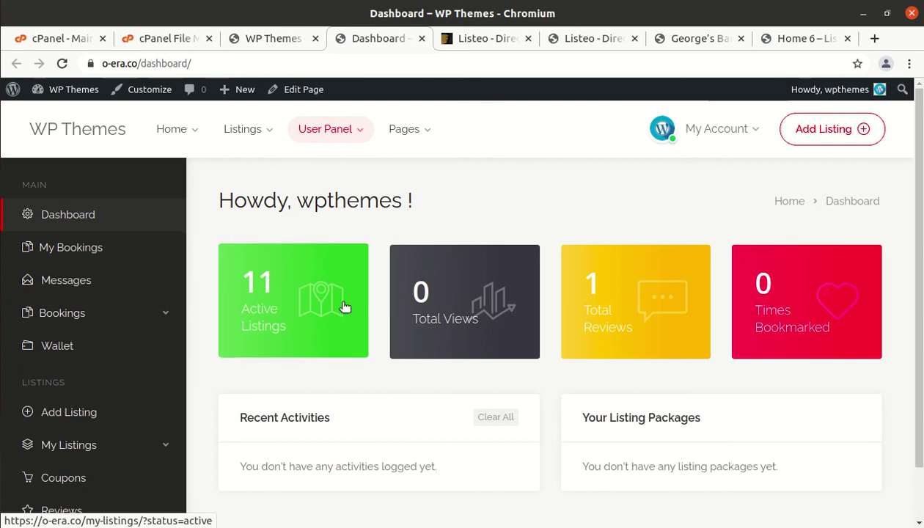
pyautogui.scroll(-1, 339, 307)
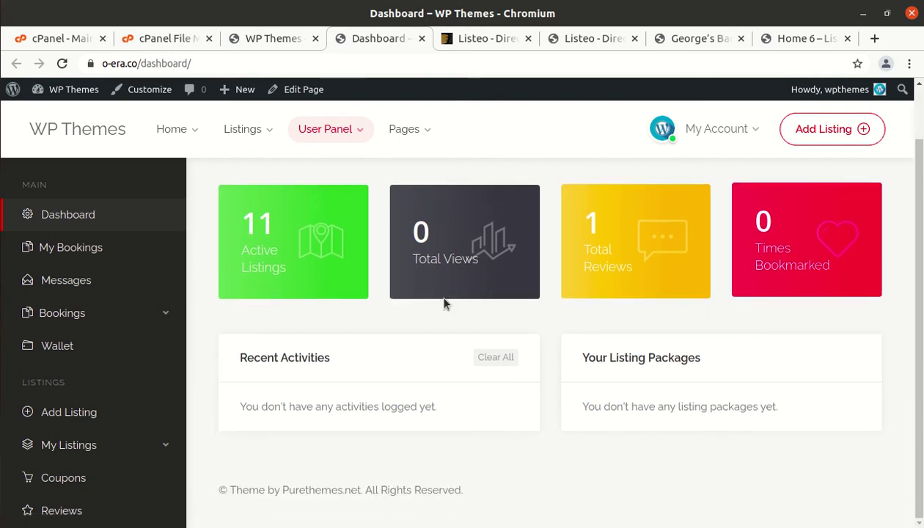
pyautogui.scroll(1, 84, 307)
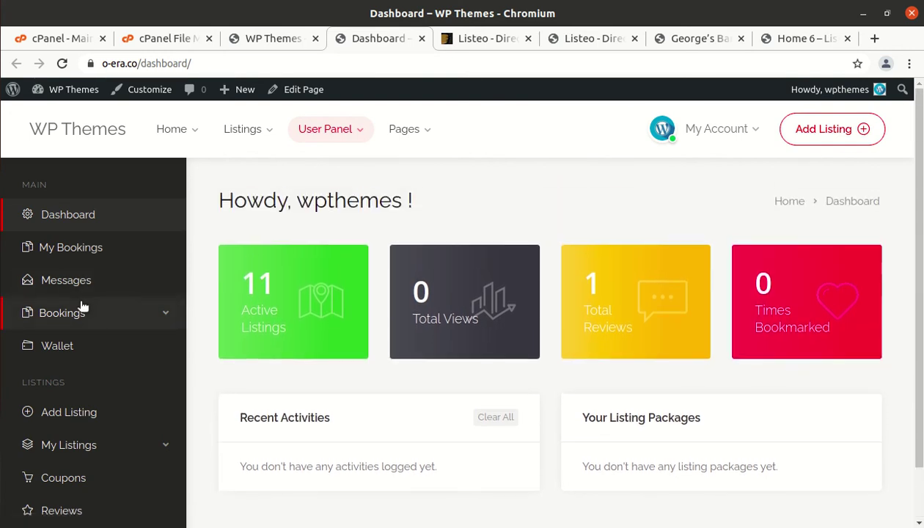
# Step: View the My Bookings page, open Add Listing, and compare the Basic, Extended and Proffesional packages
pyautogui.click(58, 253)
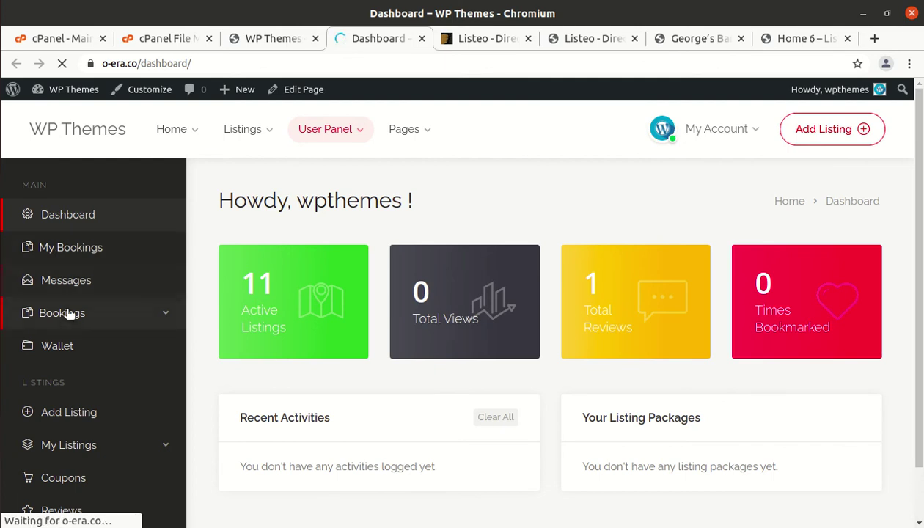
pyautogui.scroll(-1, 79, 347)
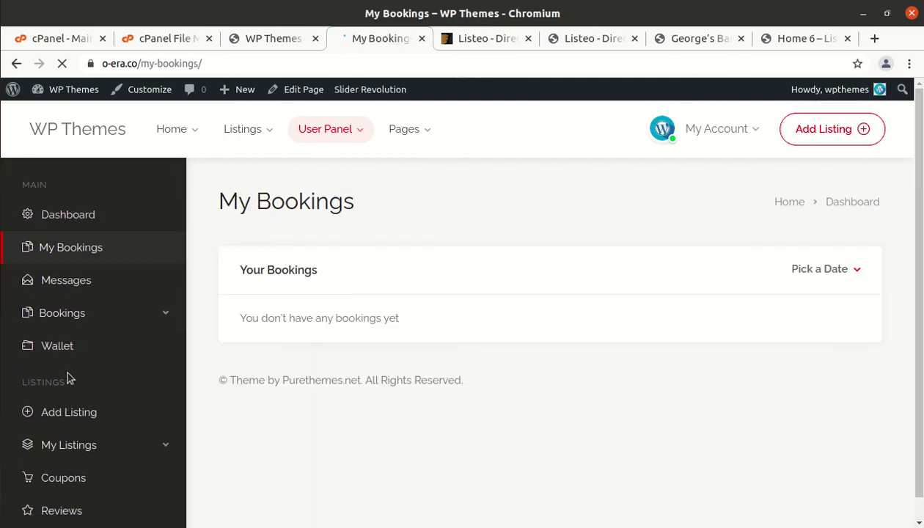
pyautogui.click(68, 415)
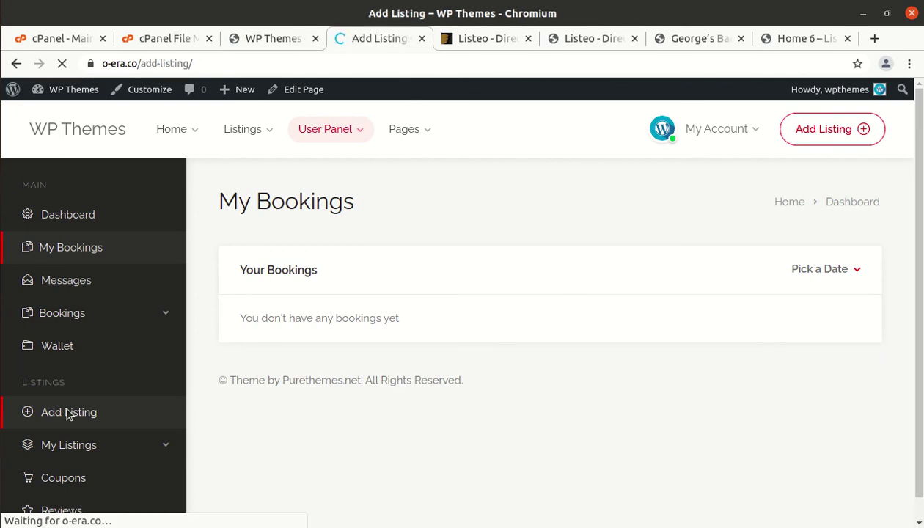
pyautogui.scroll(-2, 315, 410)
pyautogui.scroll(-3, 317, 413)
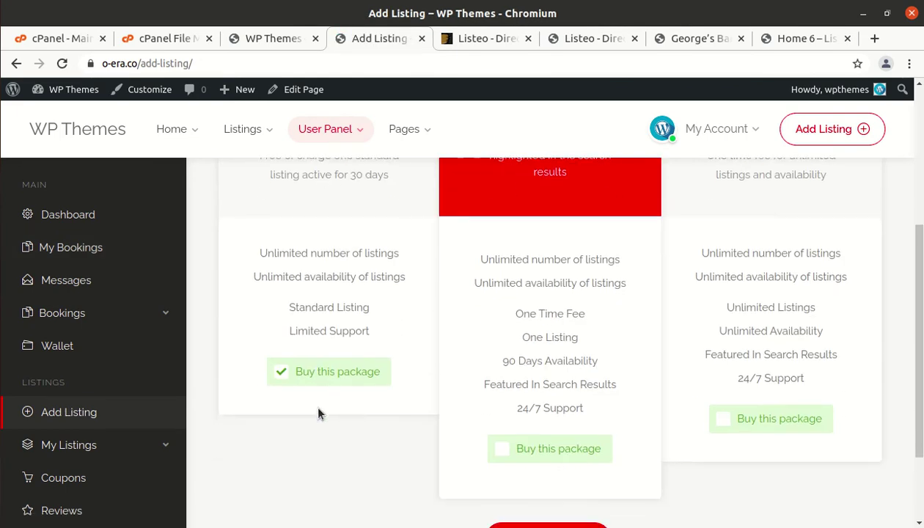
pyautogui.scroll(5, 317, 413)
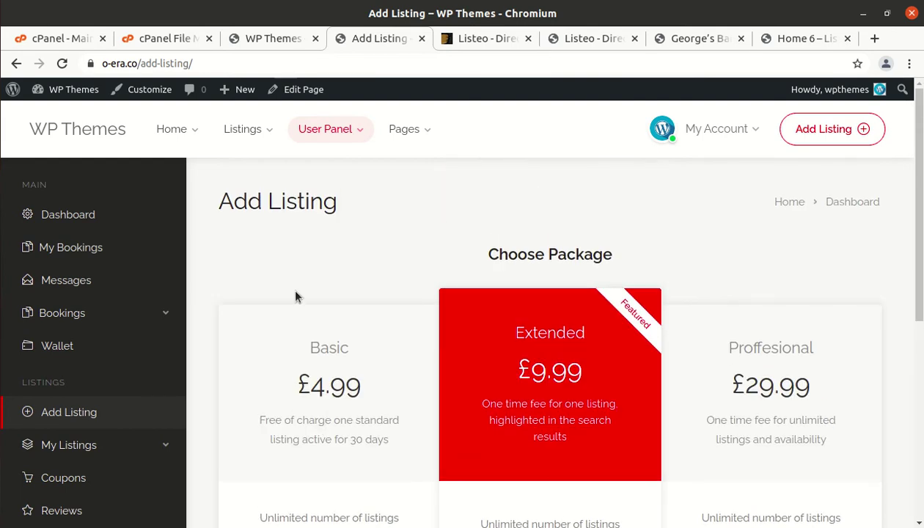
pyautogui.scroll(-2, 217, 355)
# Step: View the active listings under My Listings, check the Bookings status entries, and return to the user dashboard
pyautogui.click(73, 450)
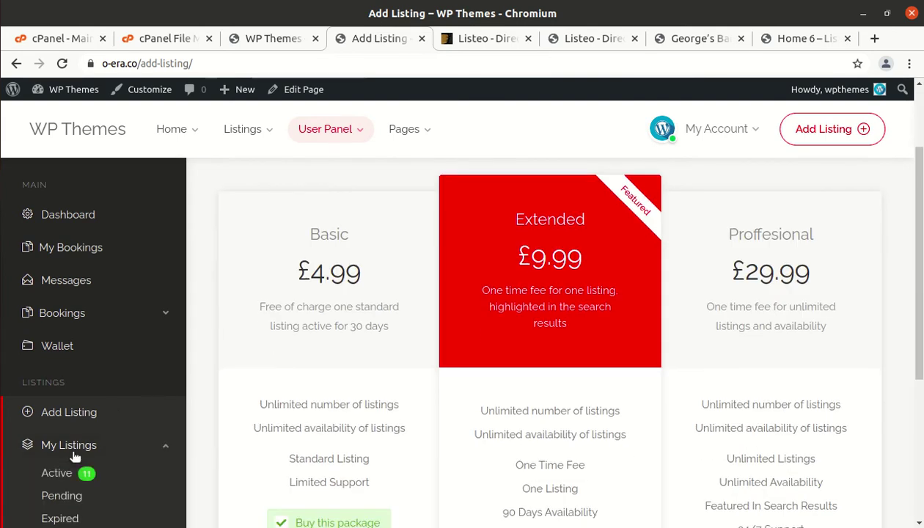
pyautogui.scroll(-3, 73, 456)
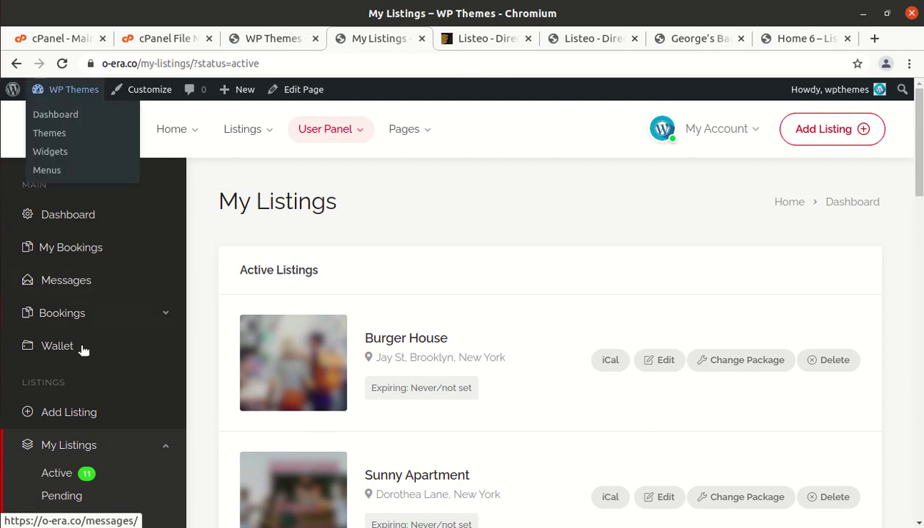
pyautogui.scroll(-3, 78, 388)
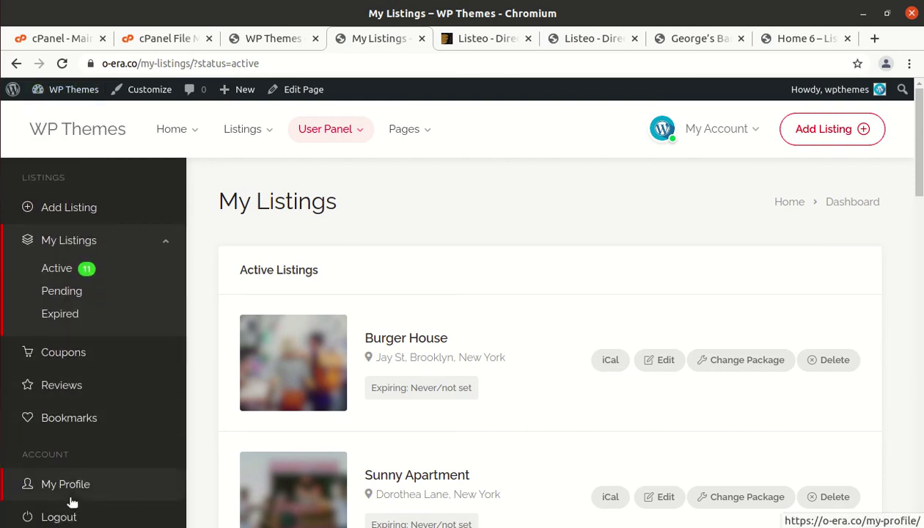
pyautogui.scroll(1, 73, 359)
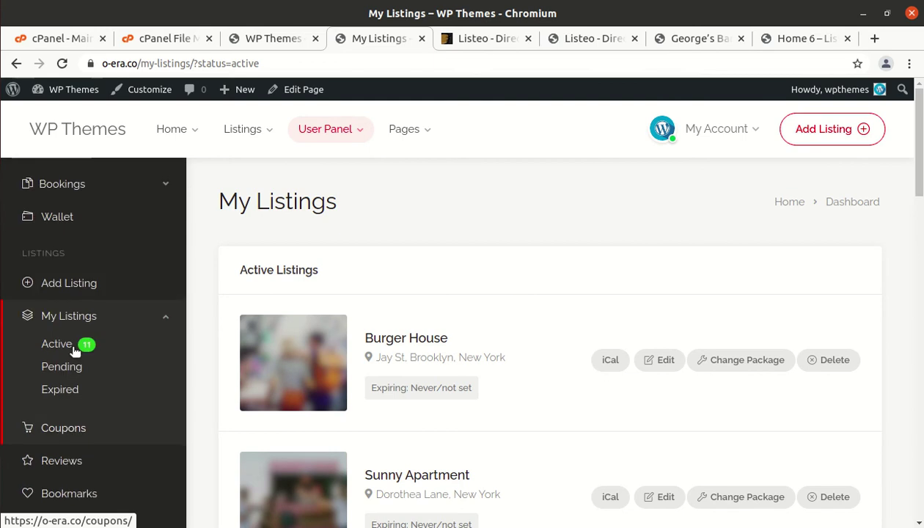
pyautogui.scroll(1, 74, 357)
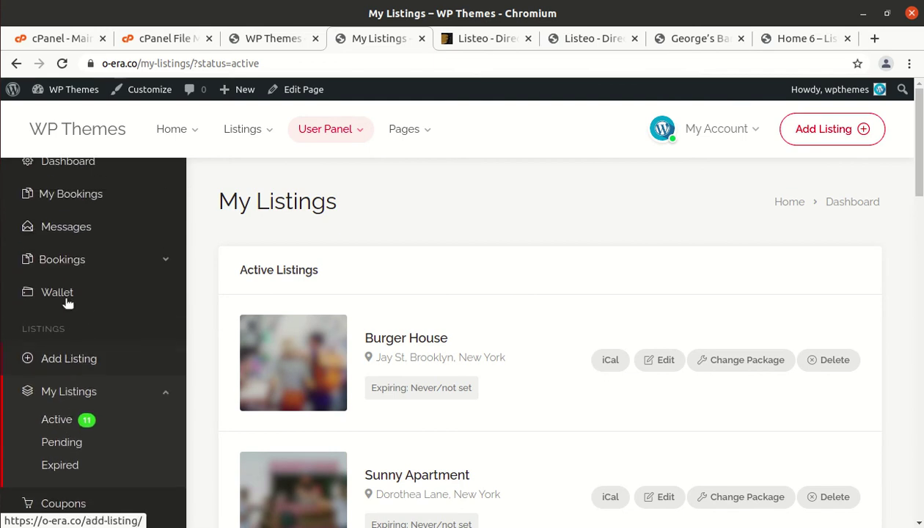
pyautogui.click(71, 261)
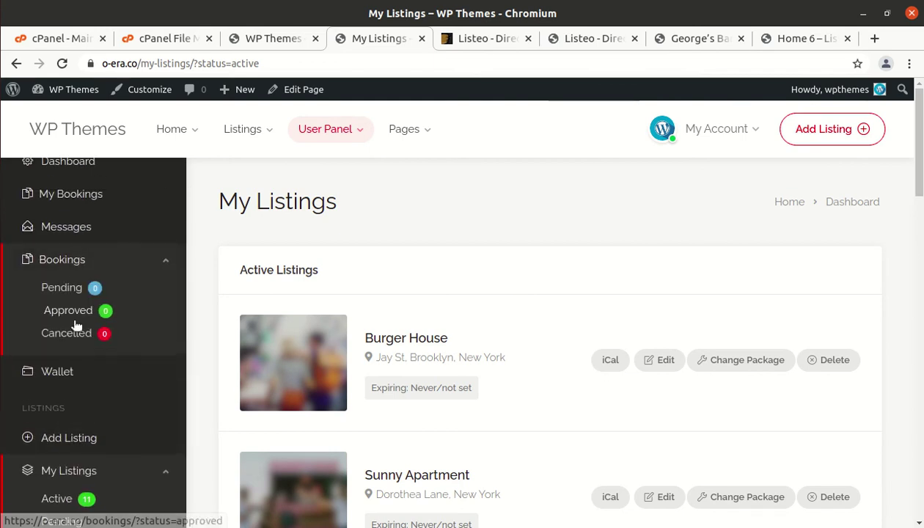
pyautogui.scroll(1, 81, 359)
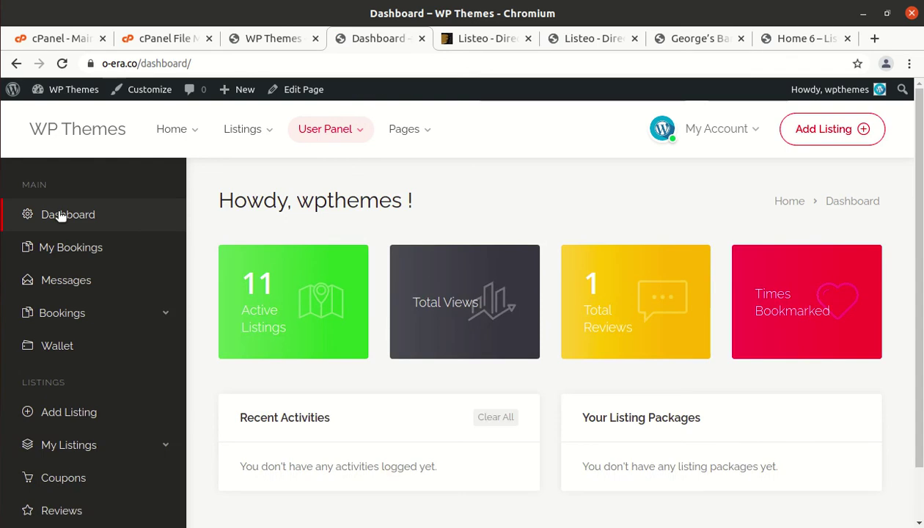
# Step: Go back to the homepage tab and open the WordPress admin dashboard there
pyautogui.click(249, 43)
pyautogui.moveTo(77, 94)
pyautogui.click(59, 121)
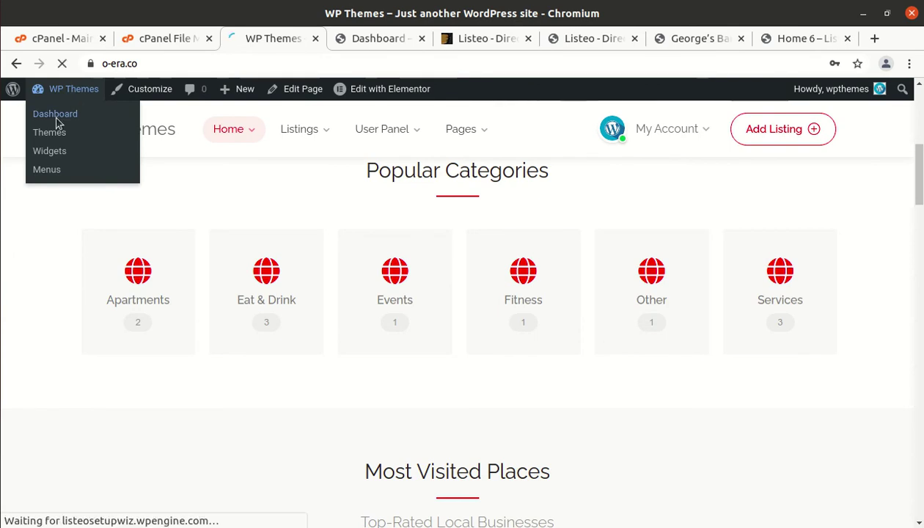
# Step: Open the WordPress admin from the user dashboard page in a separate tab and switch to it
pyautogui.click(376, 41)
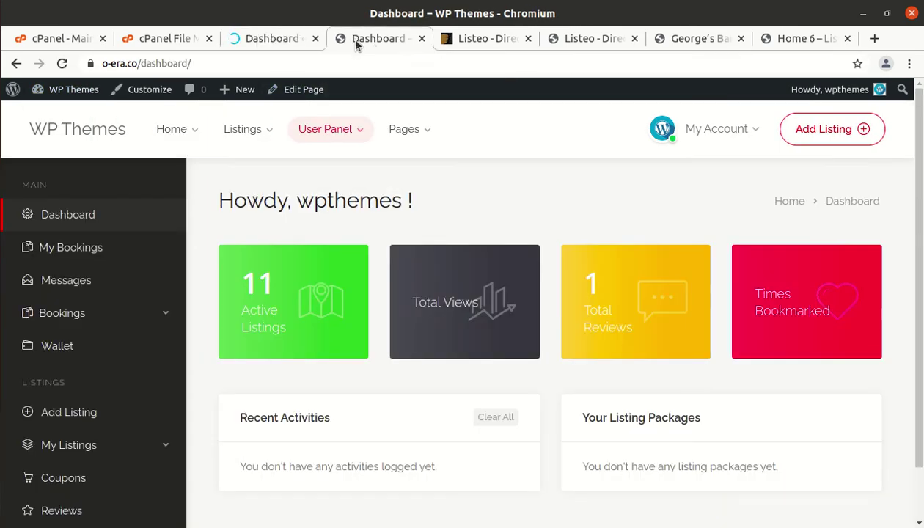
pyautogui.moveTo(63, 94)
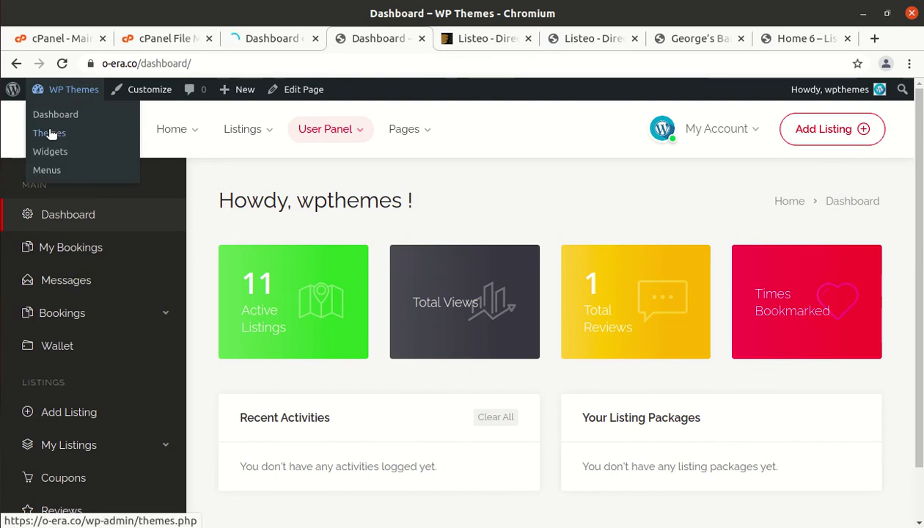
pyautogui.middleClick(70, 97)
pyautogui.click(420, 38)
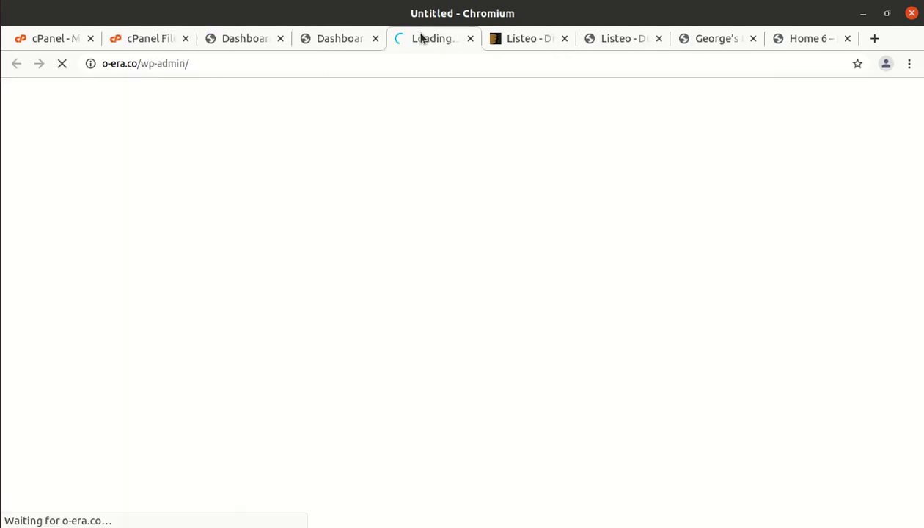
# Step: Cut the wp-admin path from the new tab's address and load the o-era.co homepage
pyautogui.click(220, 65)
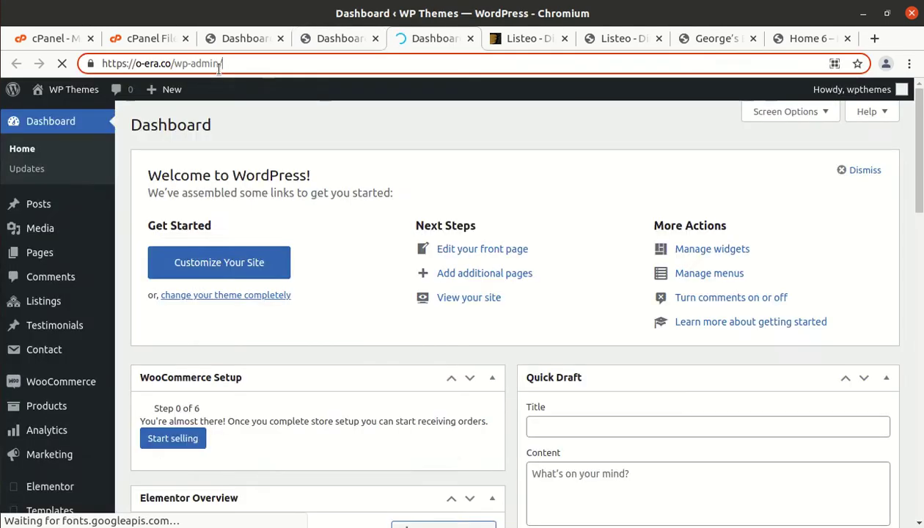
pyautogui.press('BackSpace')
pyautogui.press('BackSpace')
pyautogui.press('BackSpace')
pyautogui.press('BackSpace')
pyautogui.press('BackSpace')
pyautogui.press('BackSpace')
pyautogui.press('BackSpace')
pyautogui.press('BackSpace')
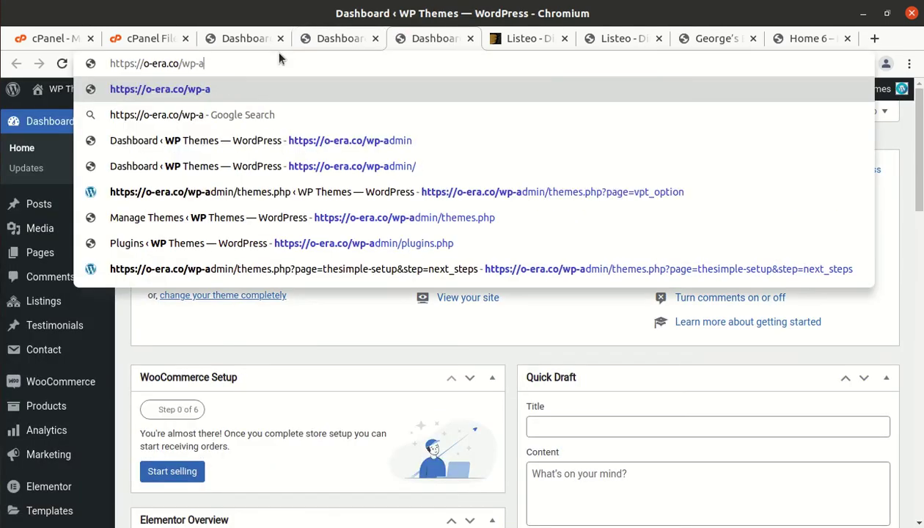
pyautogui.press('BackSpace')
pyautogui.press('BackSpace')
pyautogui.press('Return')
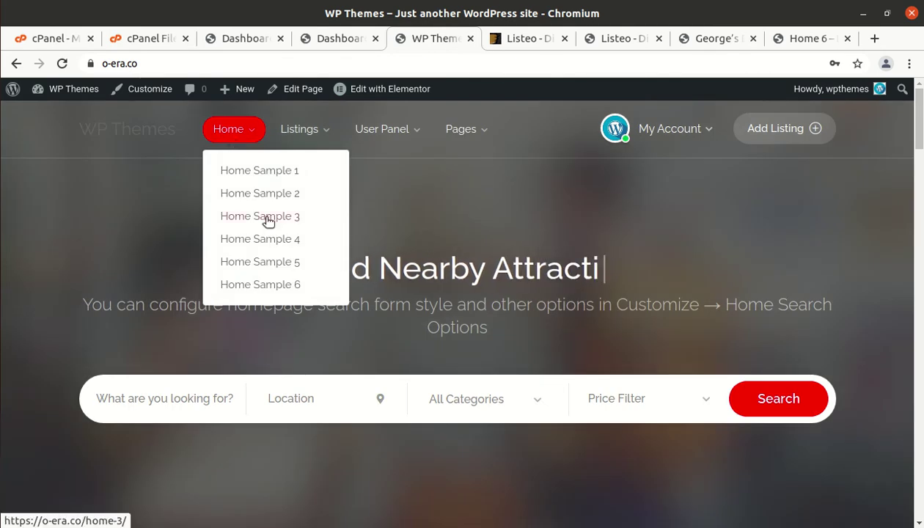
# Step: Open the List Layout With Sidebar page in a separate tab, switch to it and look over its listings
pyautogui.moveTo(311, 138)
pyautogui.moveTo(309, 175)
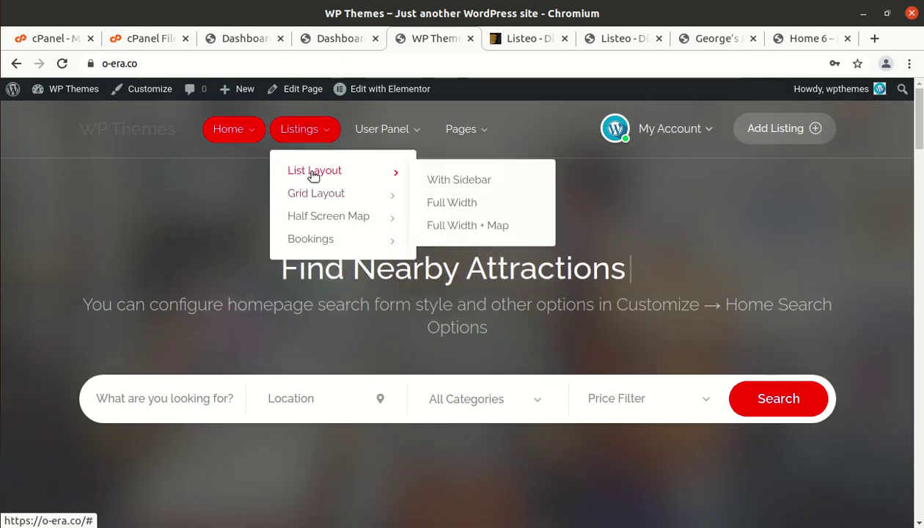
pyautogui.middleClick(433, 179)
pyautogui.moveTo(394, 126)
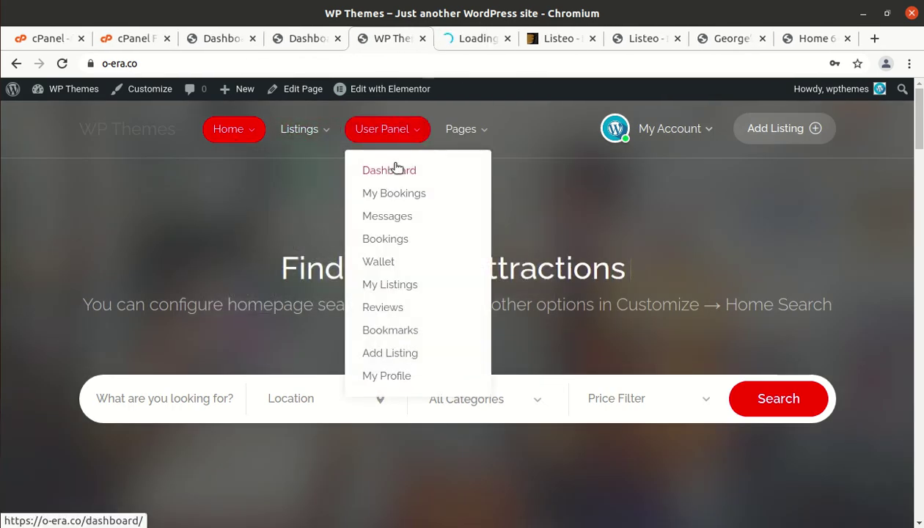
pyautogui.moveTo(470, 131)
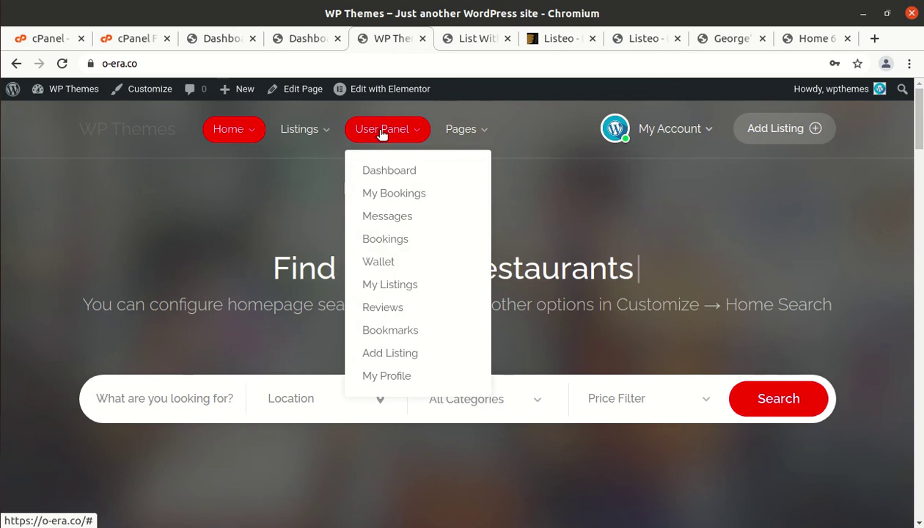
pyautogui.moveTo(291, 135)
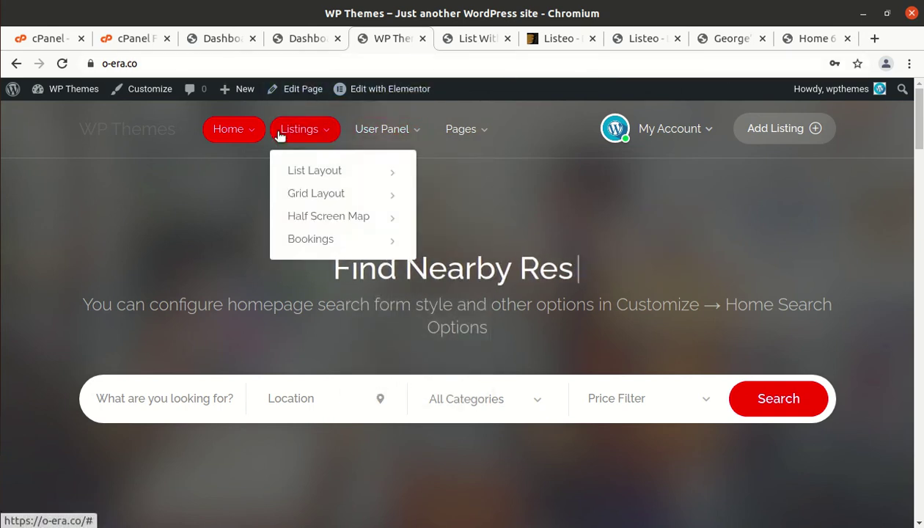
pyautogui.click(468, 41)
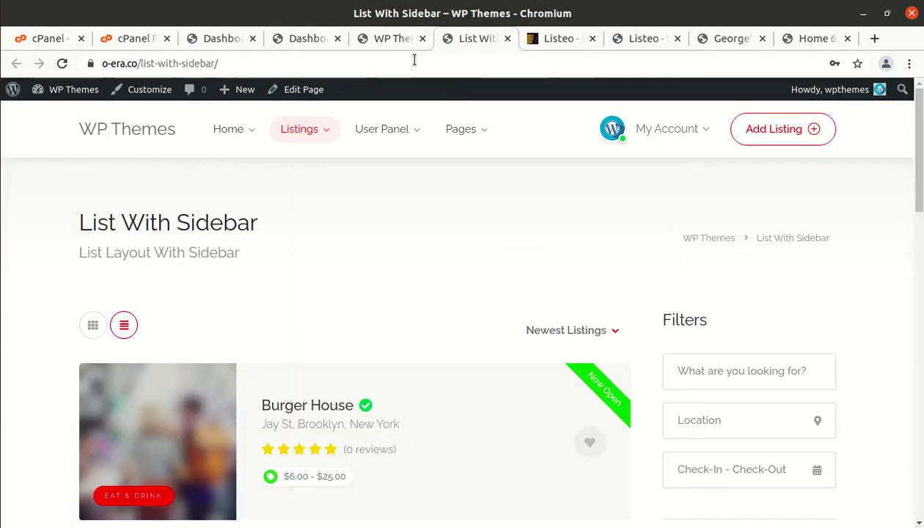
pyautogui.scroll(-4, 236, 202)
pyautogui.scroll(2, 231, 250)
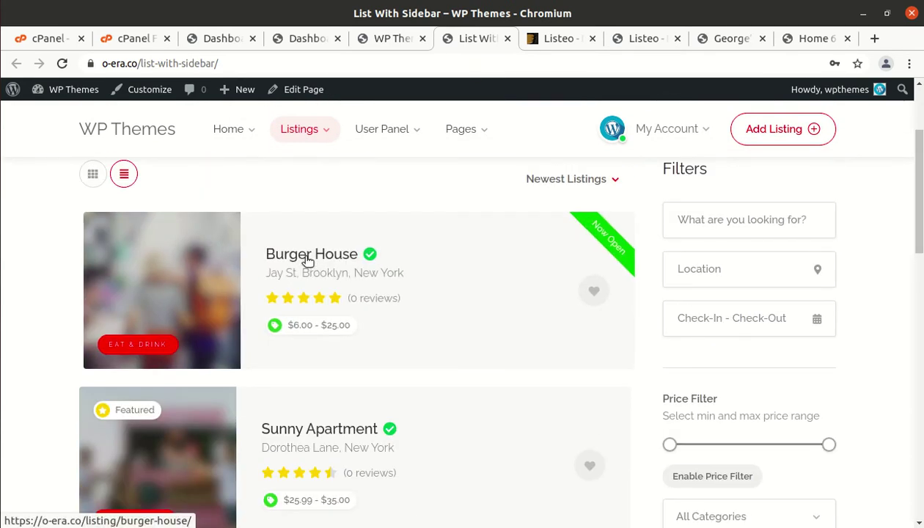
# Step: Open the Burger House listing and review its details, pricing and location down to the footer
pyautogui.click(307, 258)
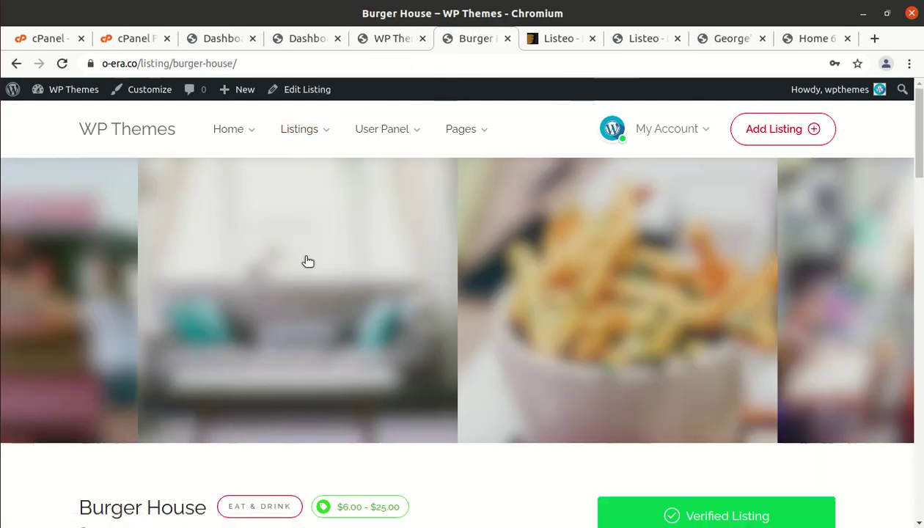
pyautogui.scroll(-7, 308, 261)
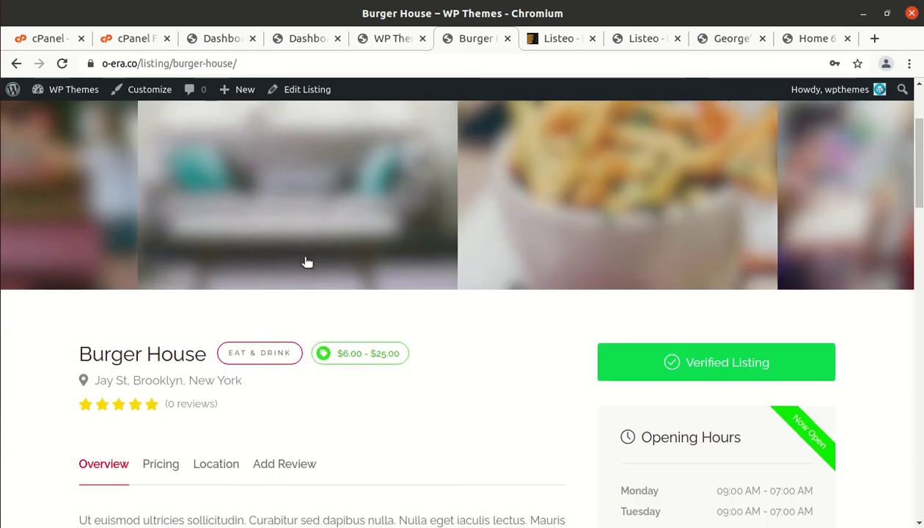
pyautogui.scroll(-11, 305, 259)
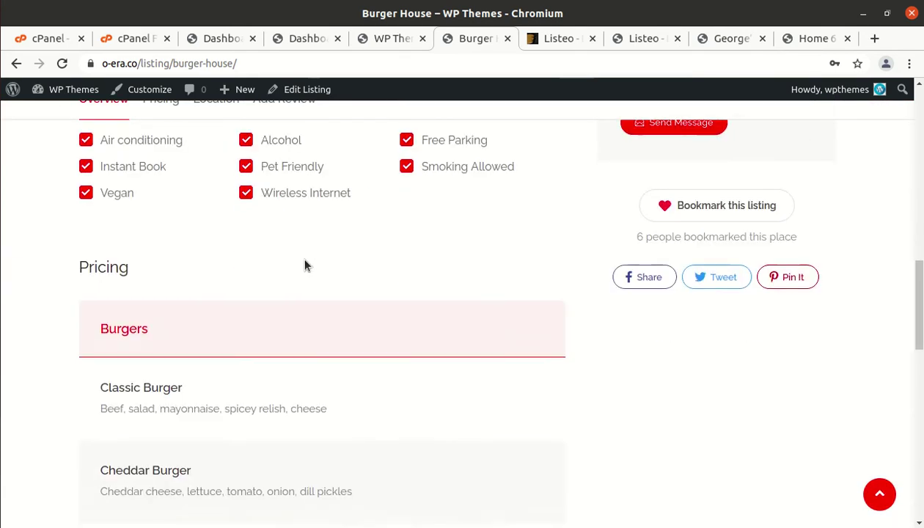
pyautogui.scroll(-5, 305, 265)
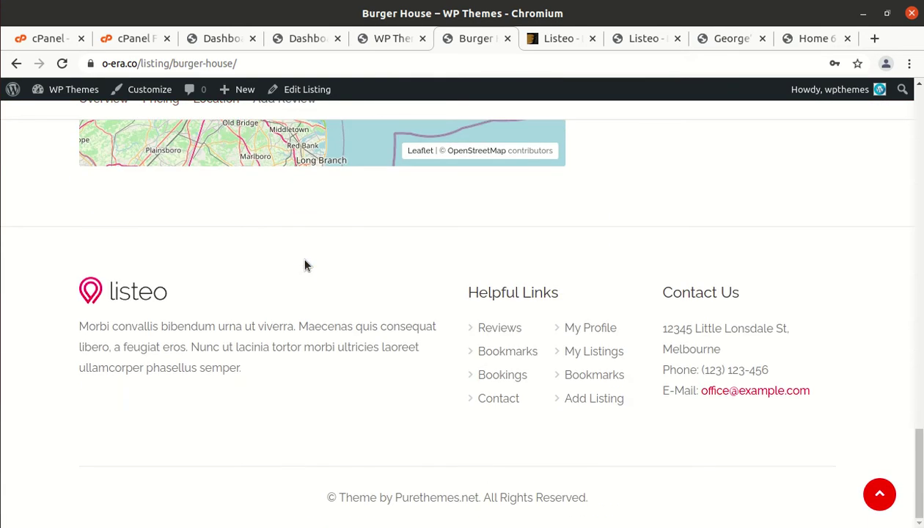
pyautogui.scroll(4, 305, 265)
pyautogui.scroll(19, 305, 264)
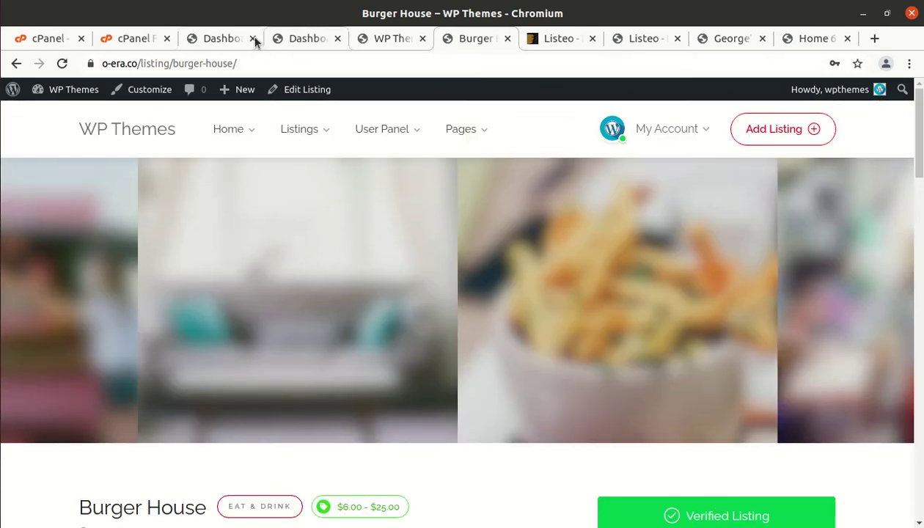
# Step: Switch to the WordPress admin dashboard, open All Listings and look through the demo listings
pyautogui.click(217, 39)
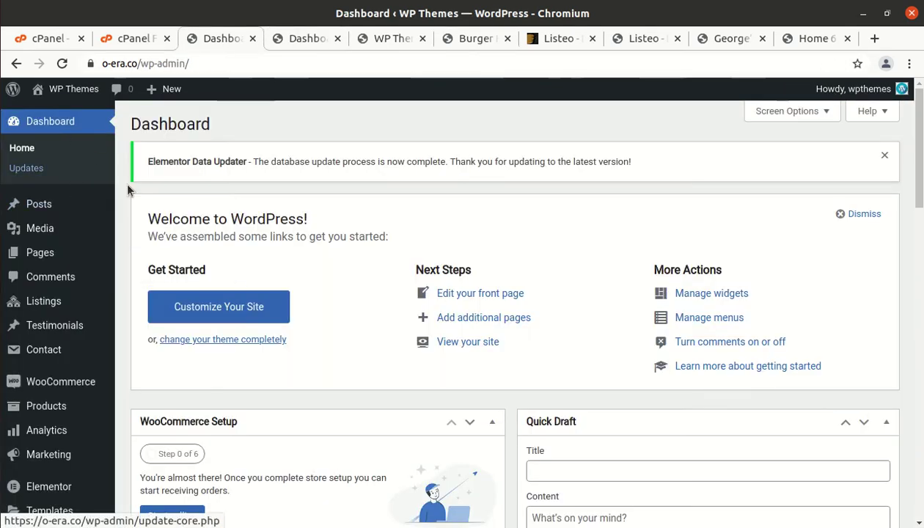
pyautogui.moveTo(77, 217)
pyautogui.scroll(-2, 78, 217)
pyautogui.scroll(2, 90, 317)
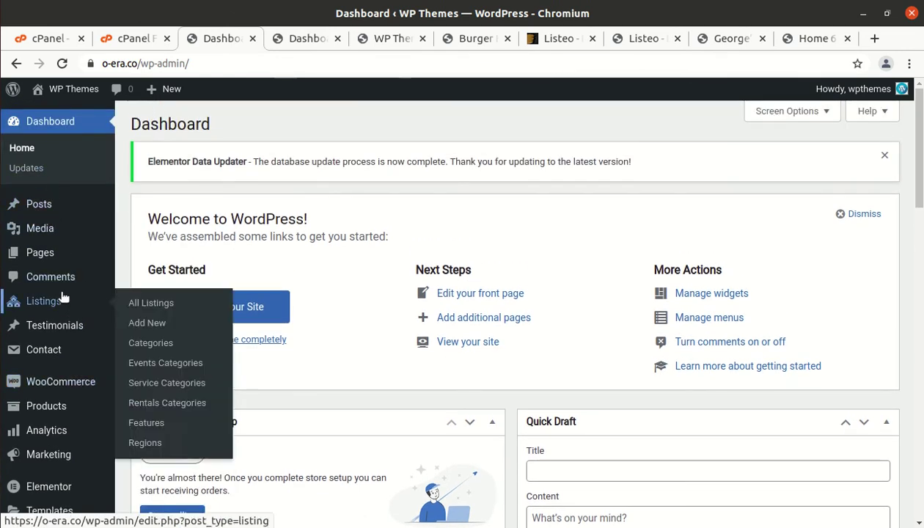
pyautogui.moveTo(52, 308)
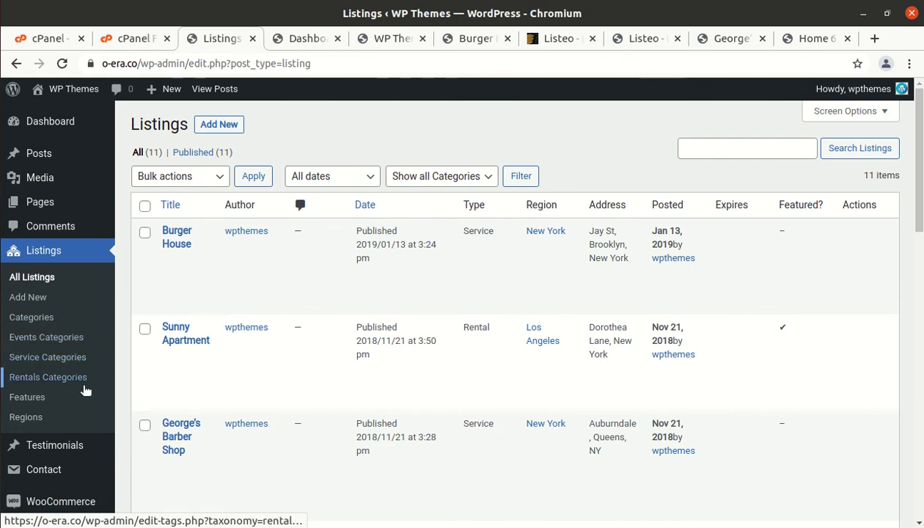
pyautogui.scroll(-2, 83, 386)
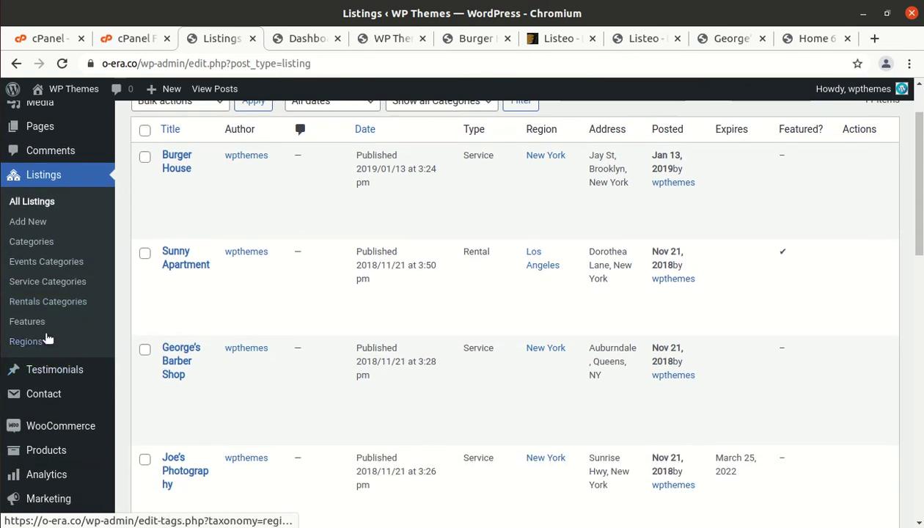
pyautogui.scroll(-3, 51, 366)
pyautogui.scroll(4, 87, 342)
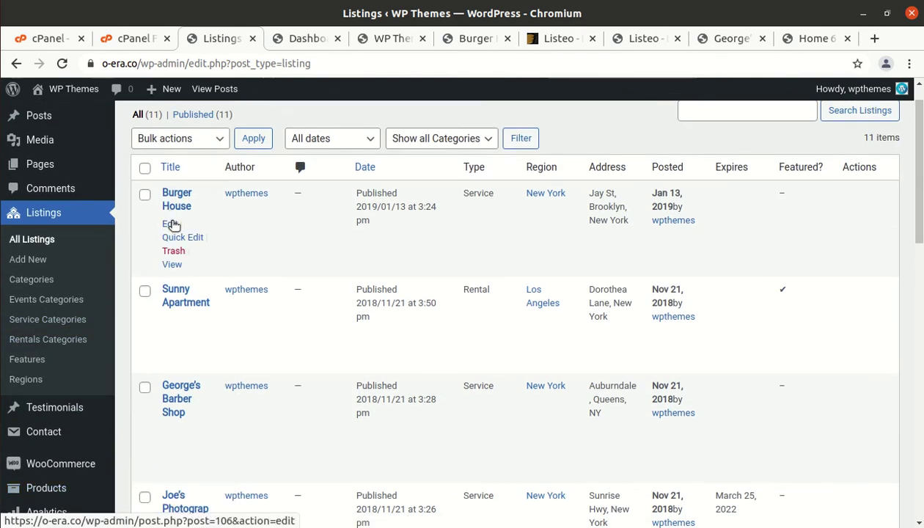
# Step: Open the Burger House listing for editing in a separate tab and review its description, listing type and location fields
pyautogui.middleClick(173, 225)
pyautogui.click(283, 44)
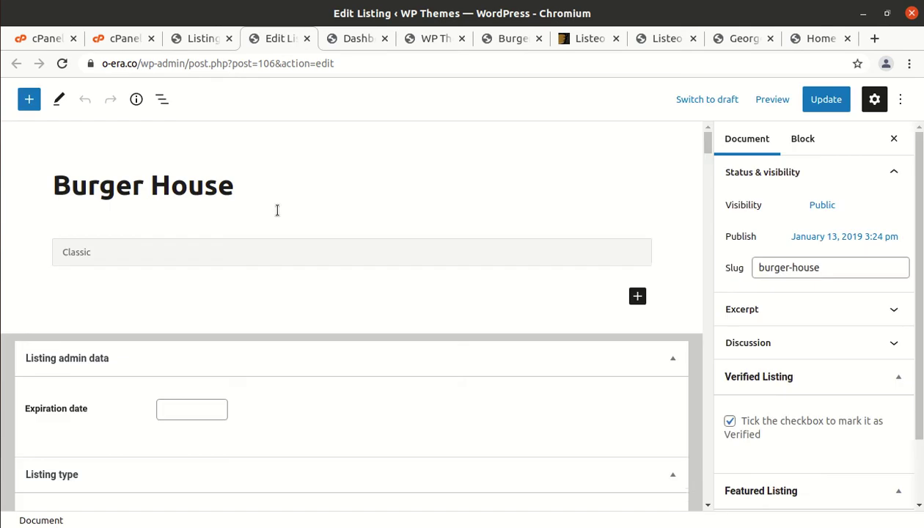
pyautogui.scroll(-3, 277, 215)
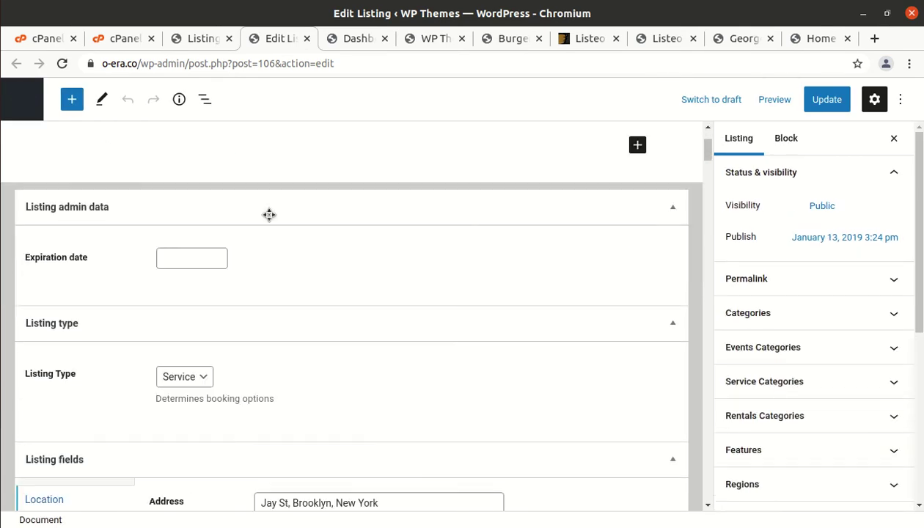
pyautogui.scroll(-5, 268, 214)
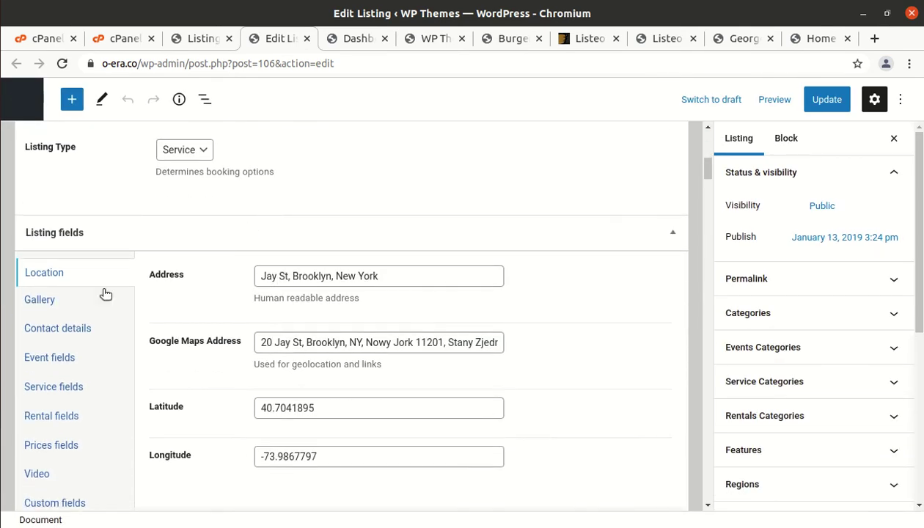
pyautogui.scroll(6, 197, 304)
pyautogui.scroll(6, 196, 297)
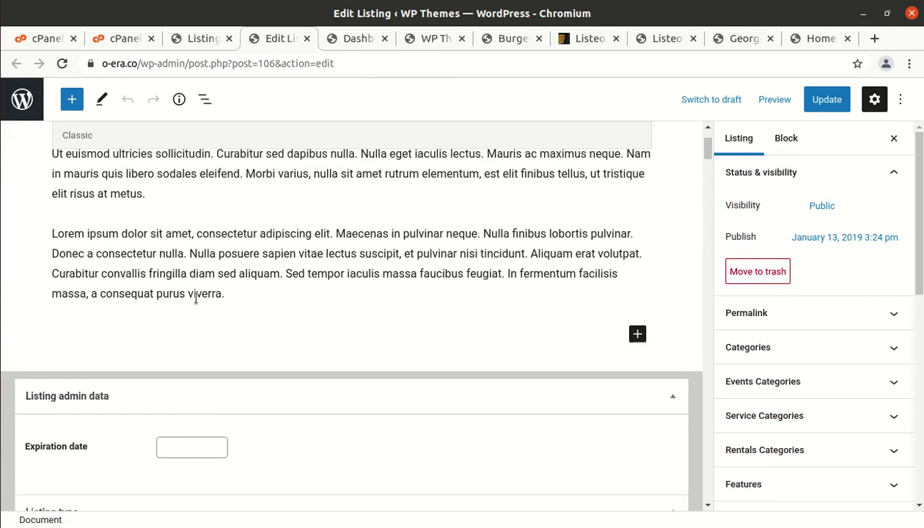
pyautogui.scroll(-7, 195, 297)
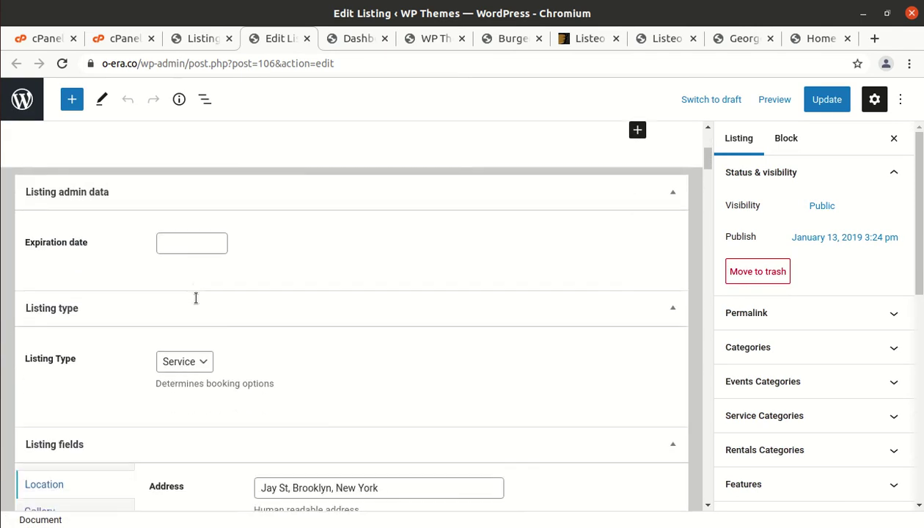
pyautogui.scroll(-3, 161, 274)
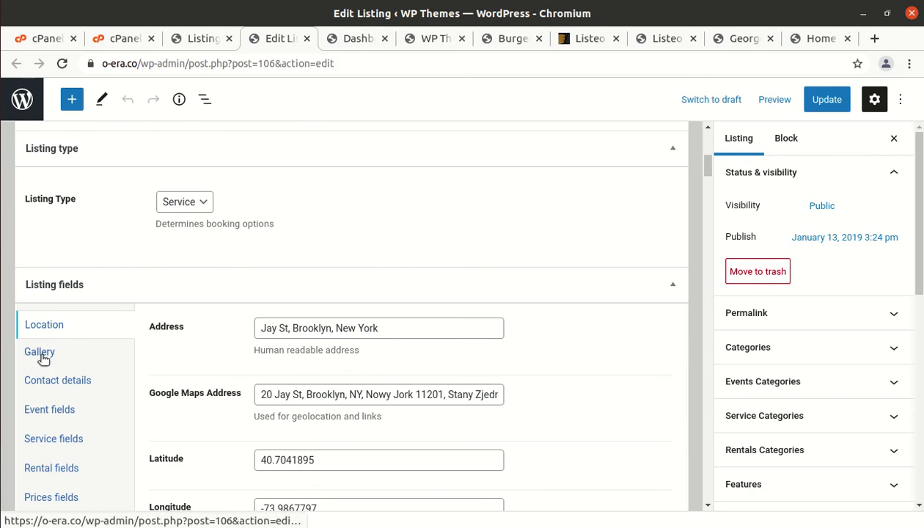
# Step: View the Gallery, Contact details and Event fields sections of the Burger House listing fields
pyautogui.click(41, 352)
pyautogui.click(53, 381)
pyautogui.click(50, 410)
pyautogui.scroll(-2, 137, 383)
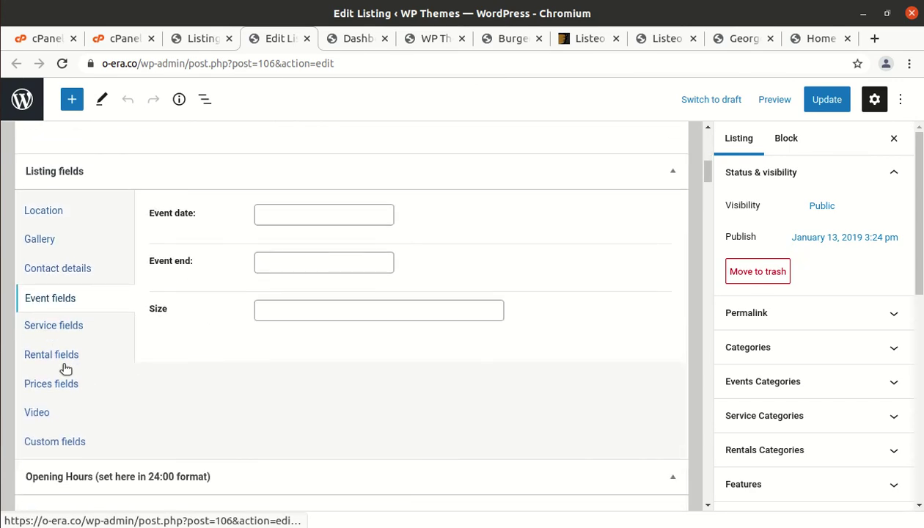
# Step: Examine the listing's opening hours, menu items, booking slots, reservation settings and availability calendar
pyautogui.scroll(-12, 83, 405)
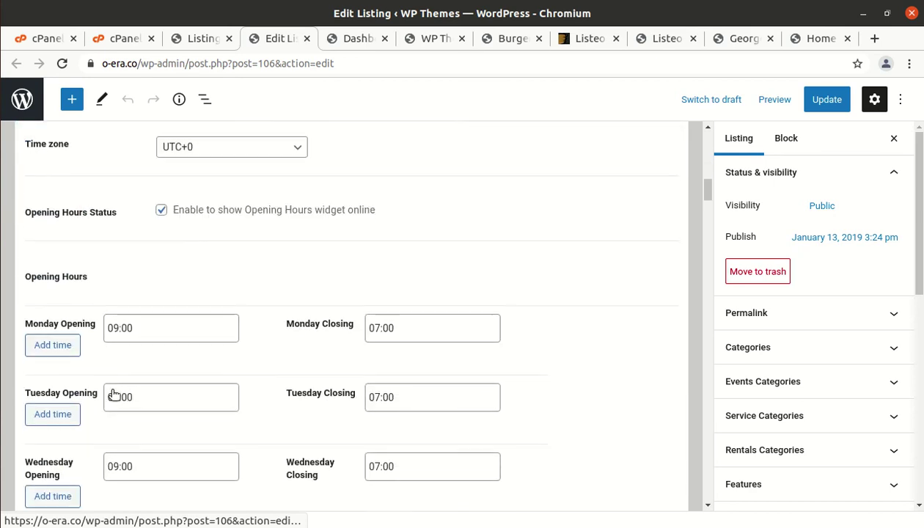
pyautogui.scroll(-9, 82, 313)
pyautogui.scroll(-18, 96, 308)
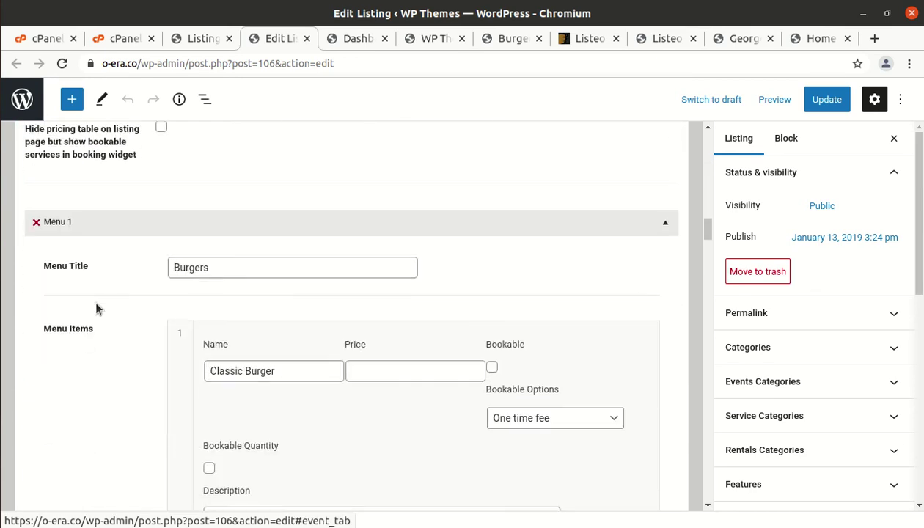
pyautogui.scroll(-20, 193, 290)
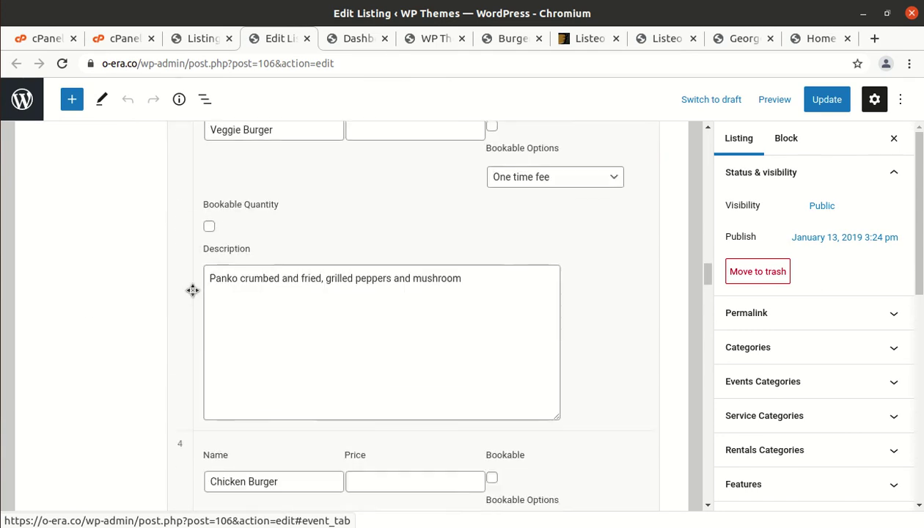
pyautogui.scroll(-20, 192, 290)
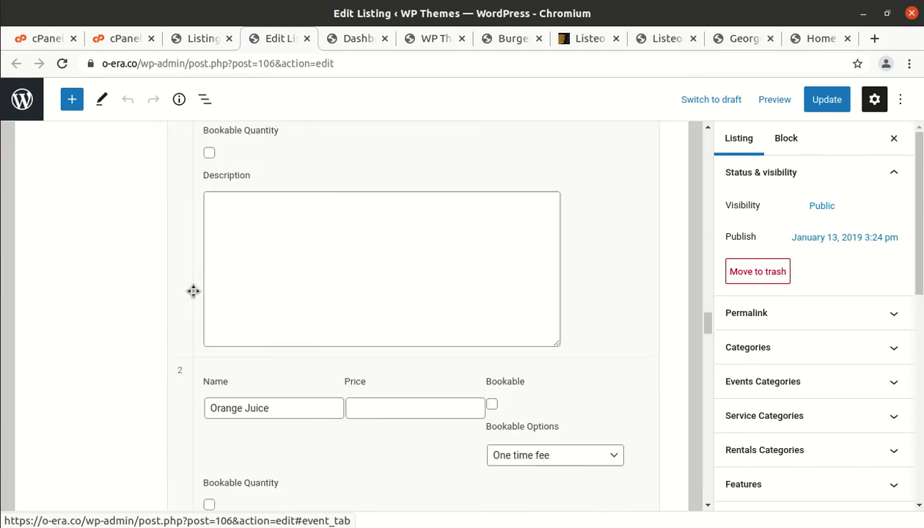
pyautogui.scroll(-17, 192, 290)
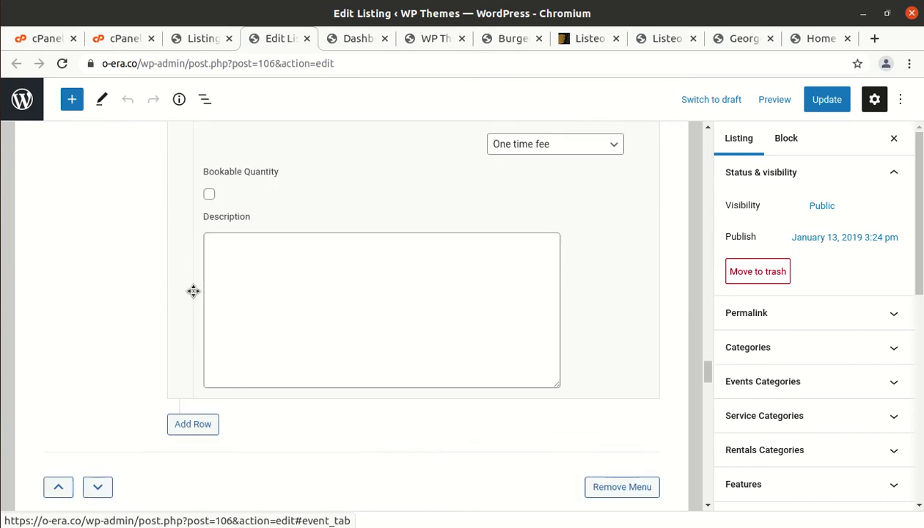
pyautogui.scroll(-13, 185, 277)
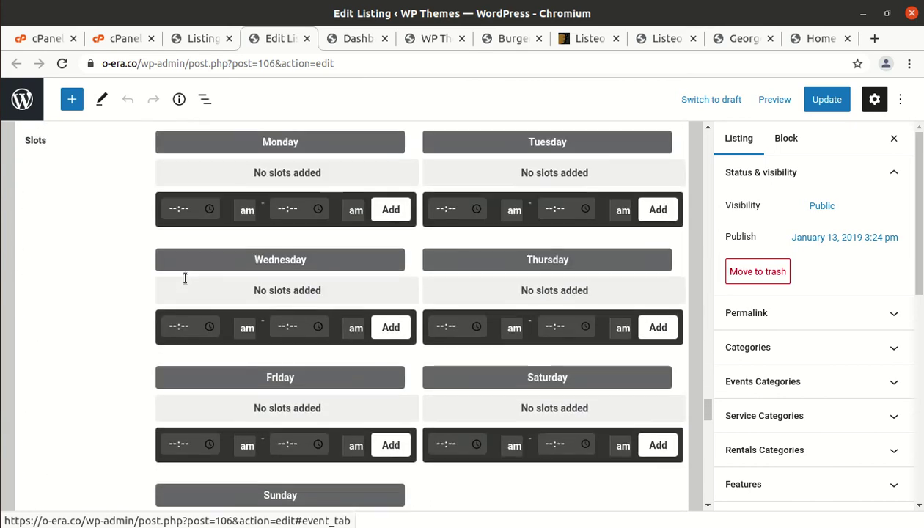
pyautogui.scroll(-15, 252, 277)
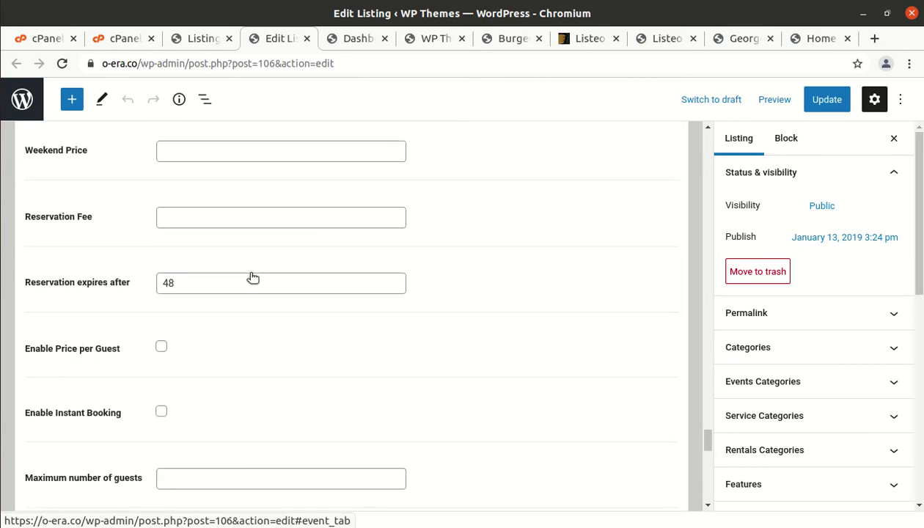
pyautogui.scroll(4, 251, 276)
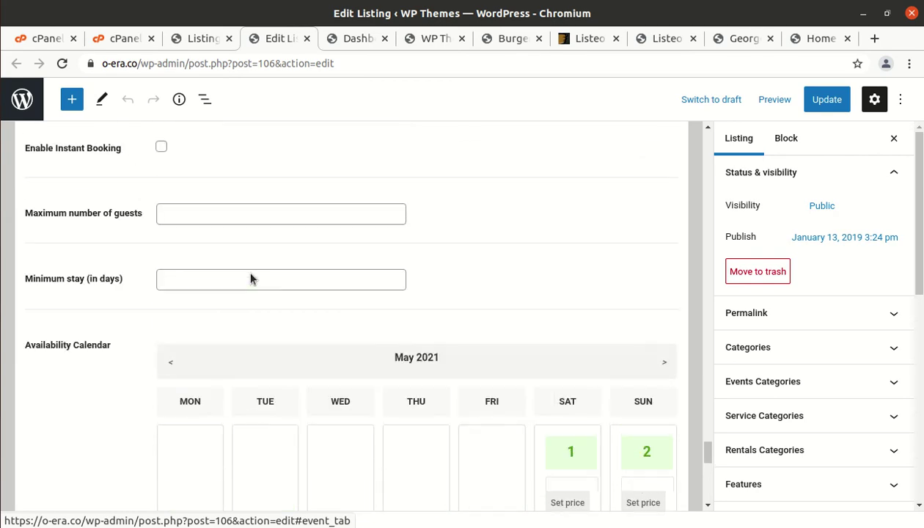
pyautogui.scroll(-1, 477, 346)
pyautogui.scroll(-10, 477, 346)
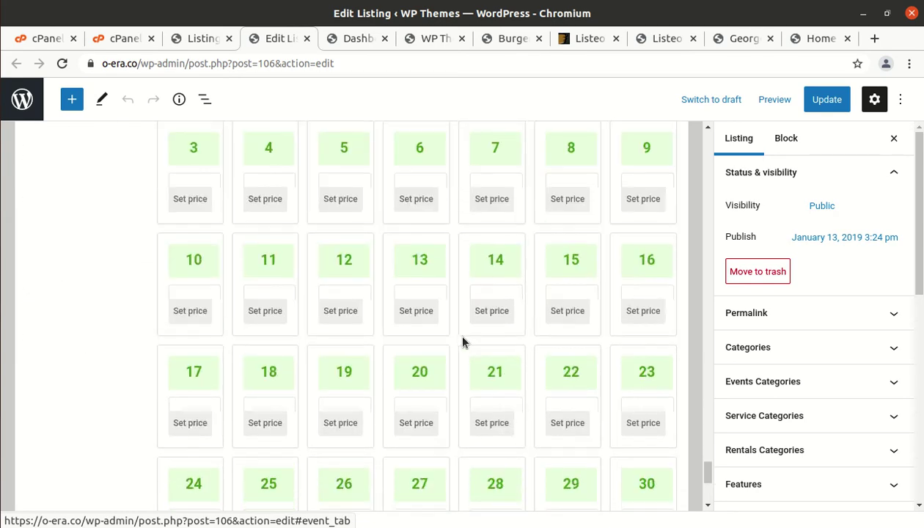
pyautogui.scroll(15, 438, 337)
pyautogui.scroll(5, 439, 337)
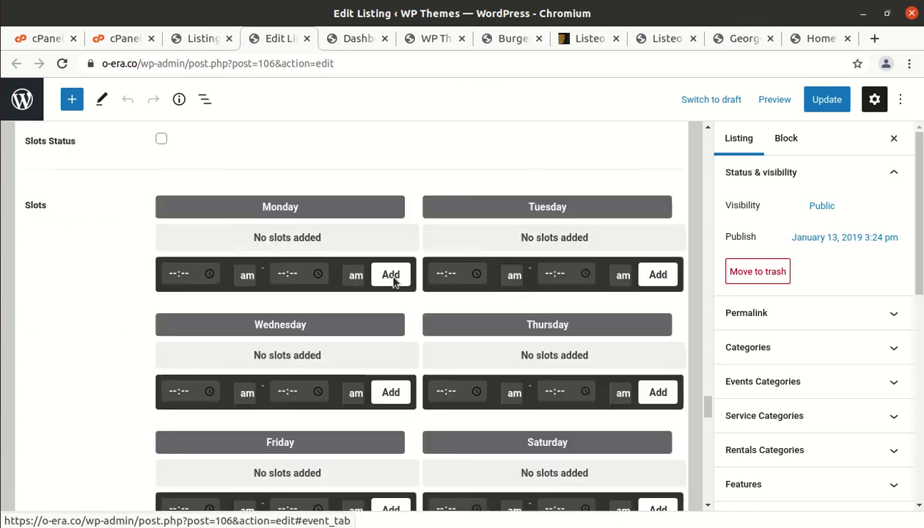
# Step: Return to the Listings admin tab and open the Commissions page to view the users' balances
pyautogui.click(200, 39)
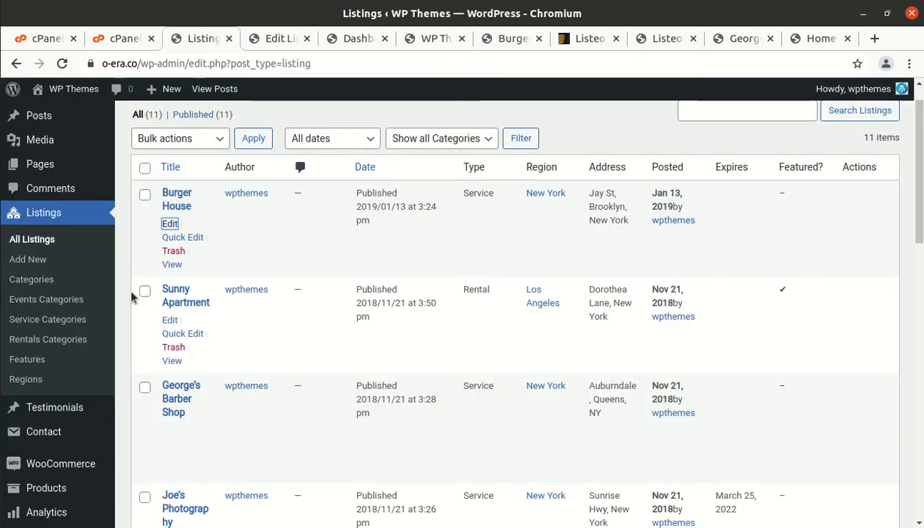
pyautogui.scroll(-1, 58, 389)
pyautogui.moveTo(52, 374)
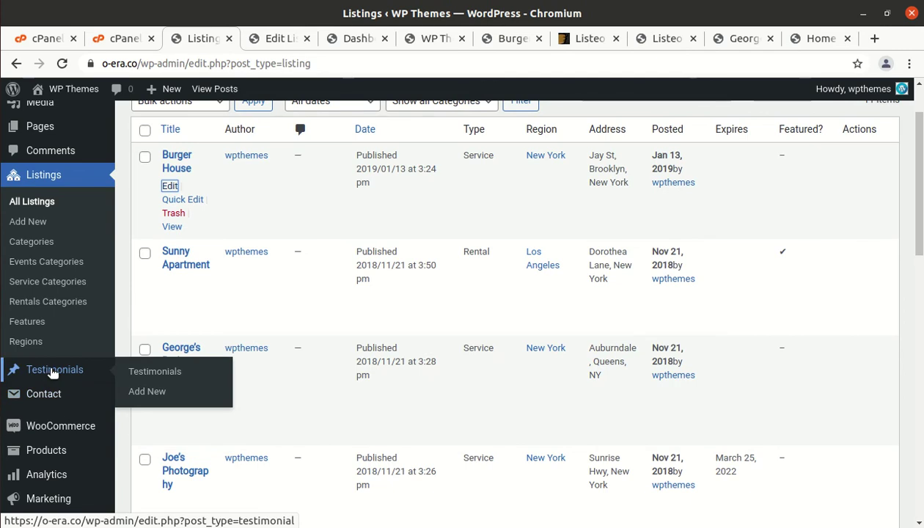
pyautogui.scroll(-3, 66, 381)
pyautogui.moveTo(52, 396)
pyautogui.moveTo(55, 475)
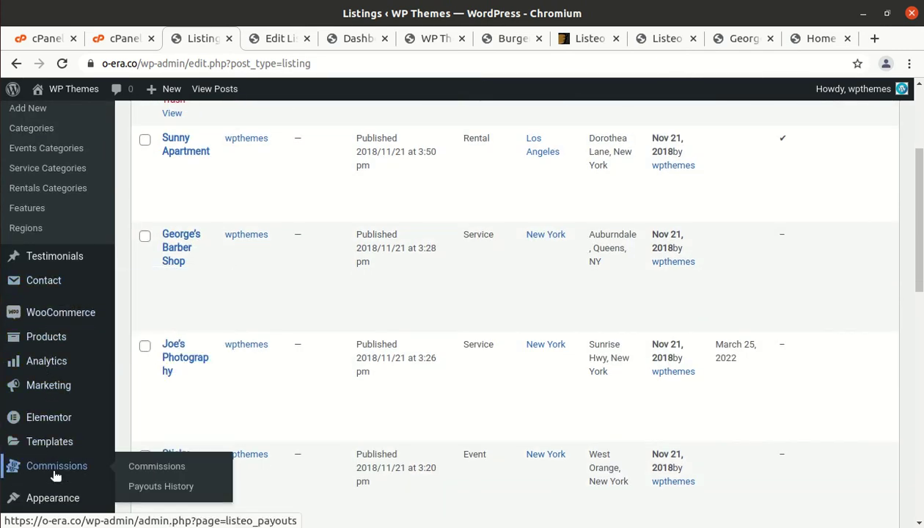
pyautogui.click(129, 470)
pyautogui.scroll(-5, 126, 422)
pyautogui.moveTo(102, 402)
pyautogui.moveTo(97, 344)
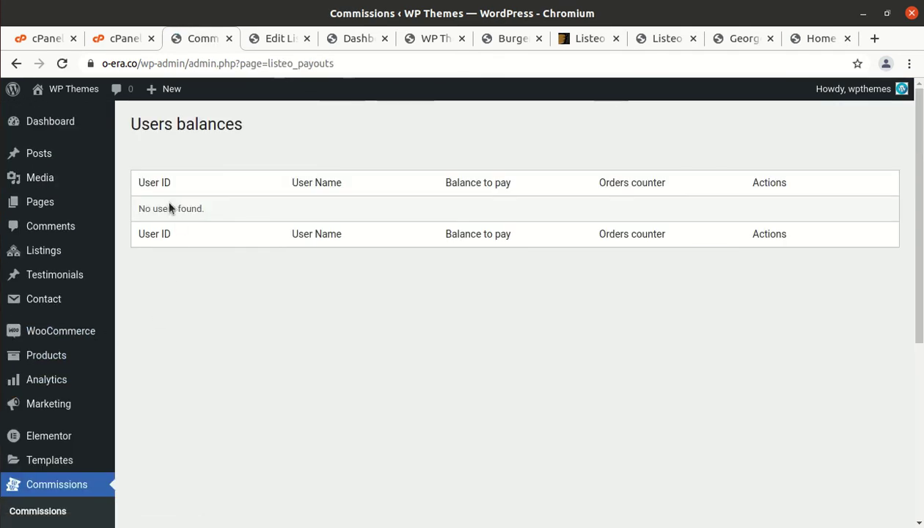
# Step: Open the Listeo Editor and review its export, import and fix tools for featured listings, event dates and users
pyautogui.scroll(-3, 74, 389)
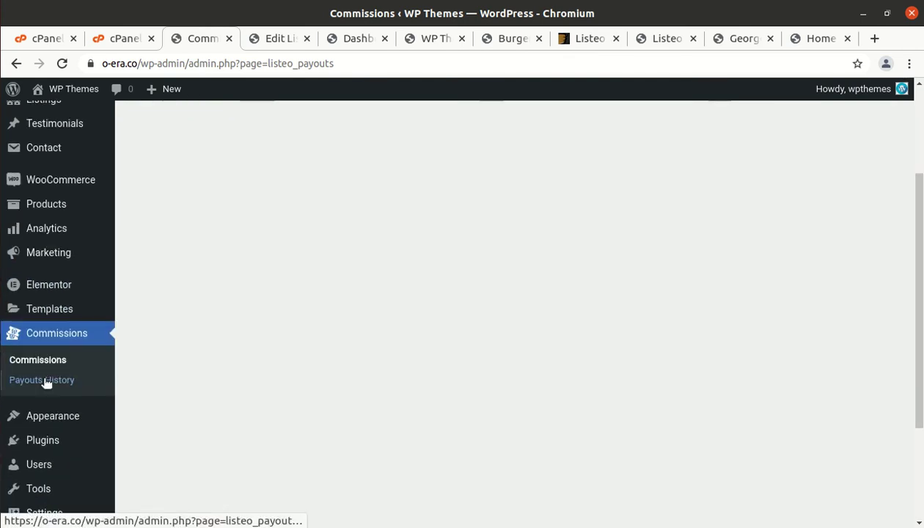
pyautogui.scroll(-2, 44, 366)
pyautogui.moveTo(41, 308)
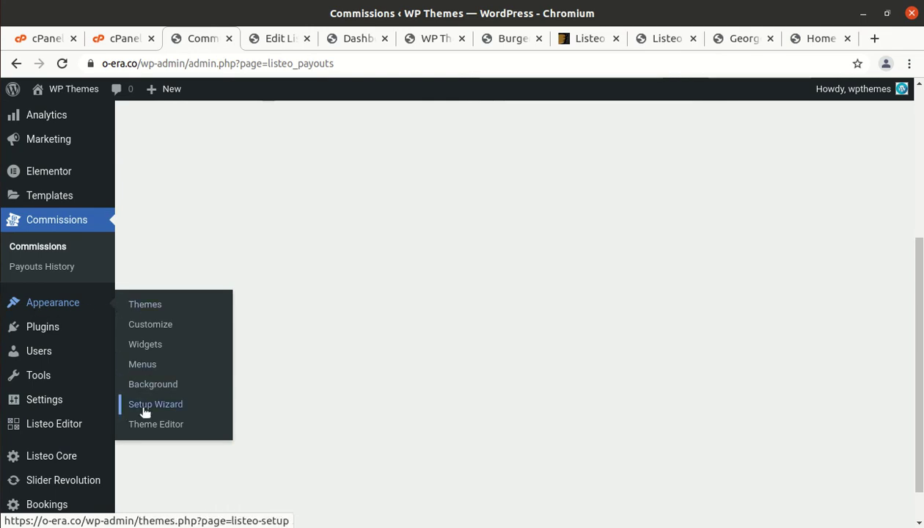
pyautogui.moveTo(45, 342)
pyautogui.scroll(-1, 44, 342)
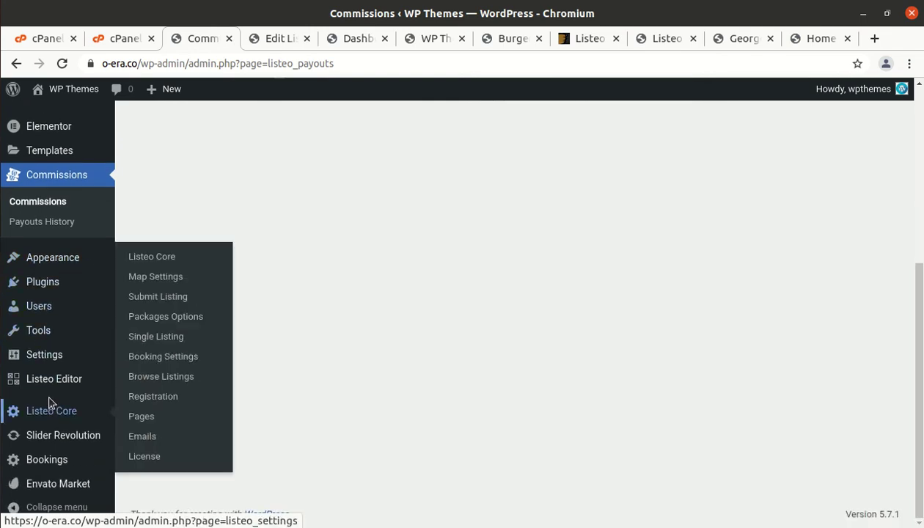
pyautogui.moveTo(48, 389)
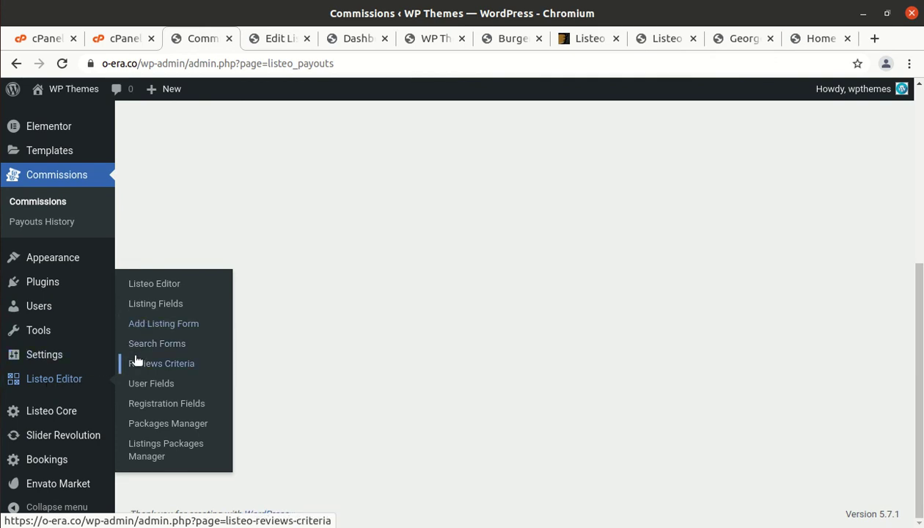
pyautogui.click(67, 374)
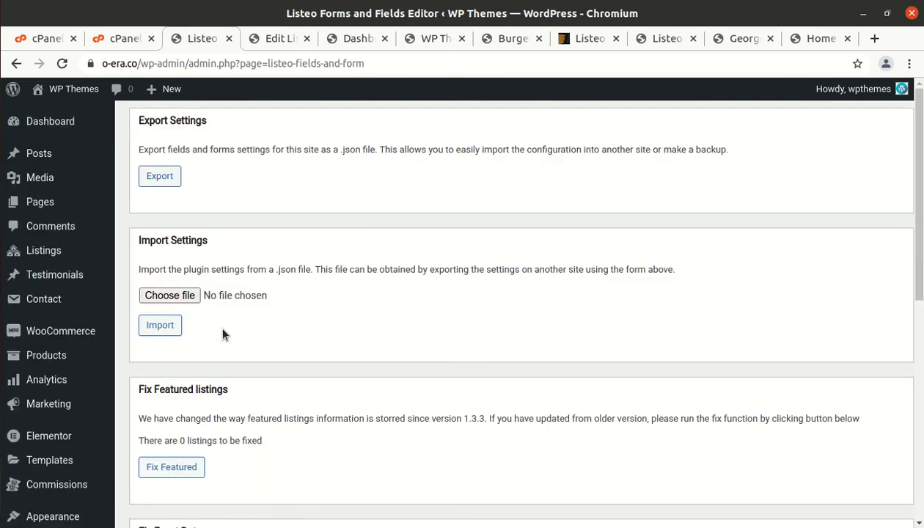
pyautogui.scroll(-6, 223, 331)
pyautogui.scroll(4, 223, 332)
pyautogui.scroll(-2, 51, 371)
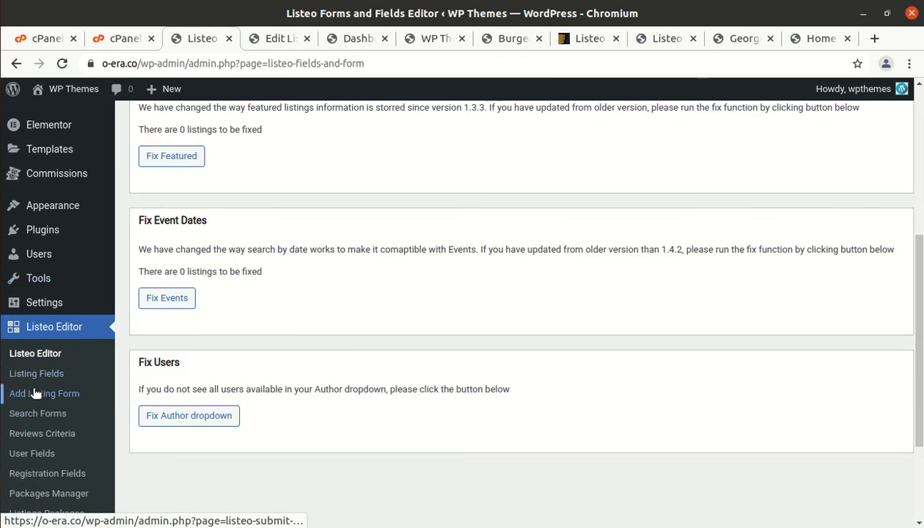
# Step: Open the Listing Fields editor and view its contact, locations and events fields
pyautogui.click(34, 380)
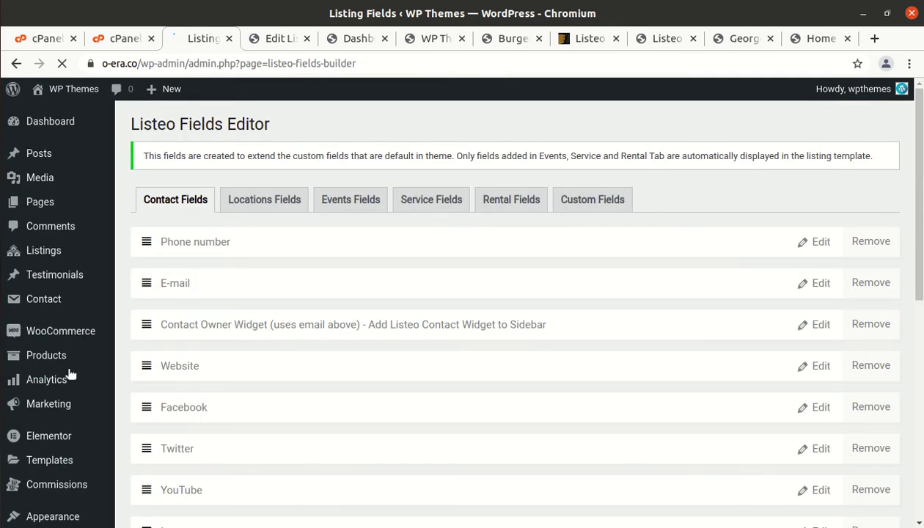
pyautogui.scroll(-2, 393, 292)
pyautogui.scroll(-2, 316, 307)
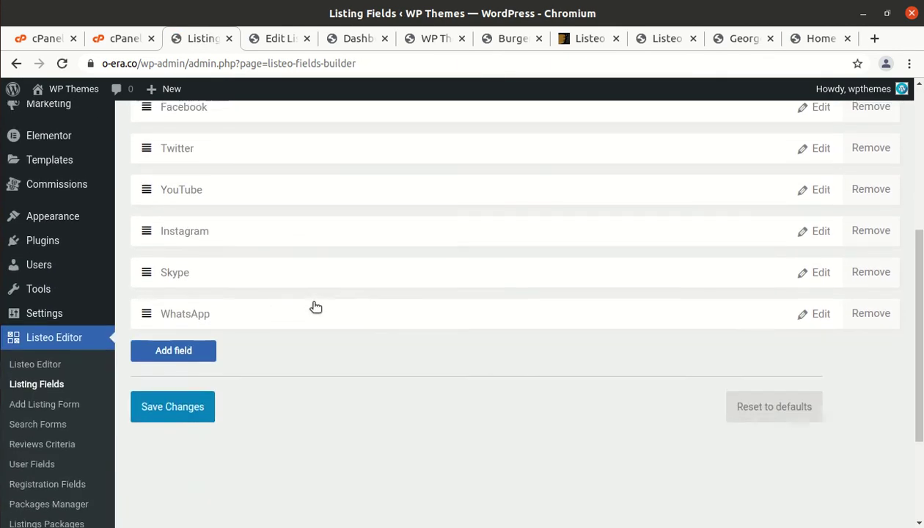
pyautogui.scroll(4, 300, 293)
pyautogui.click(239, 163)
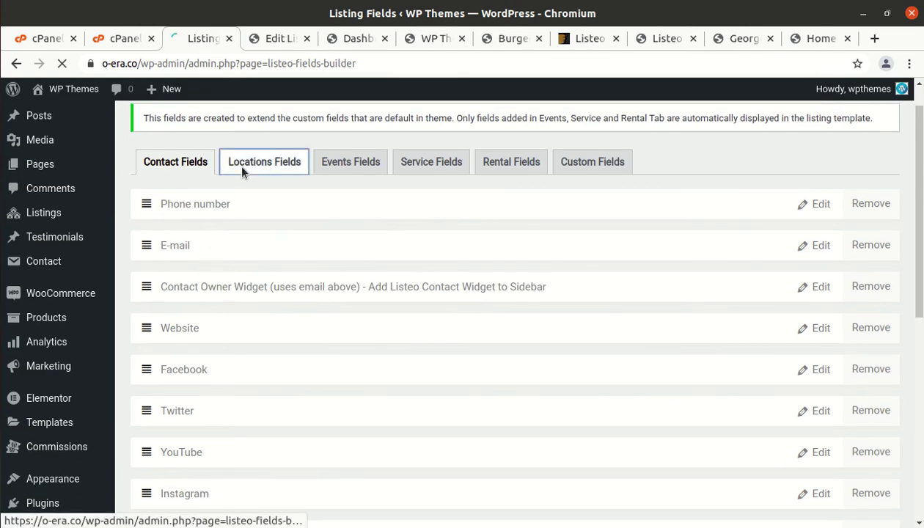
pyautogui.click(338, 165)
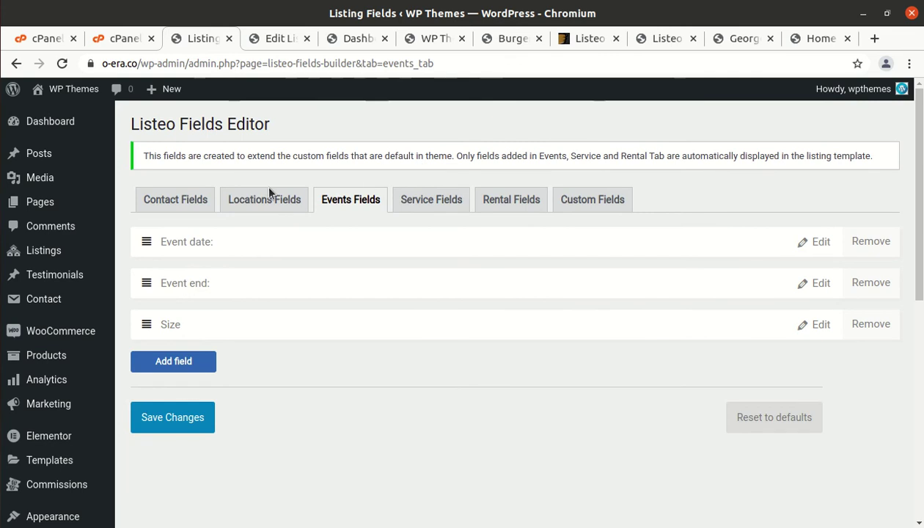
# Step: Go back to the Contact Fields and look through them and the other pages offered by the Listeo Editor
pyautogui.click(179, 205)
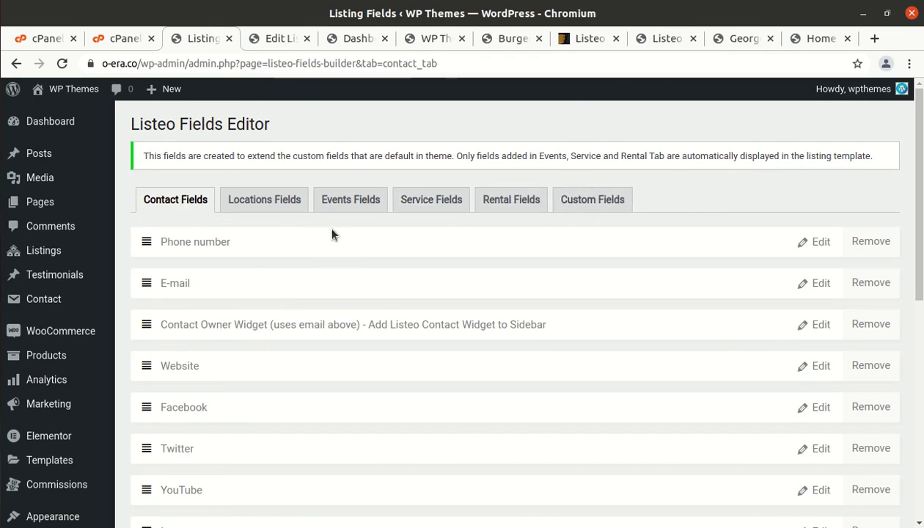
pyautogui.scroll(-2, 264, 214)
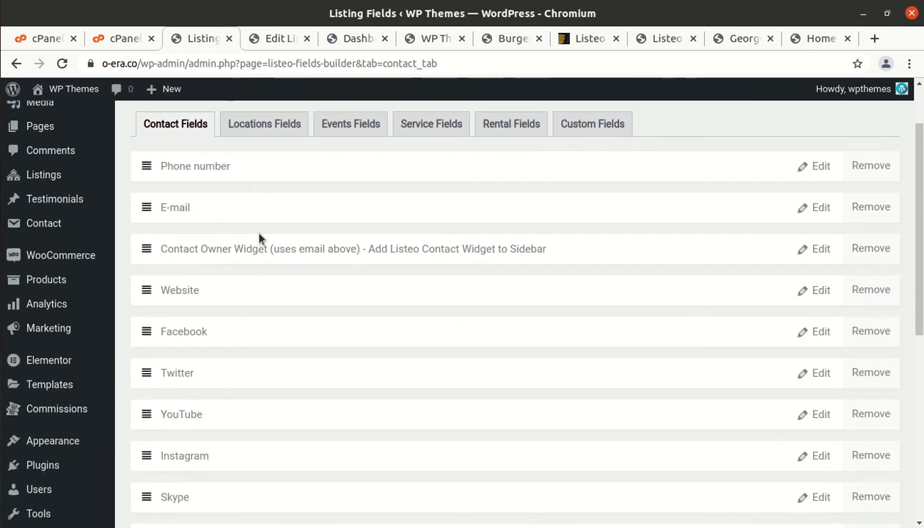
pyautogui.scroll(-3, 266, 299)
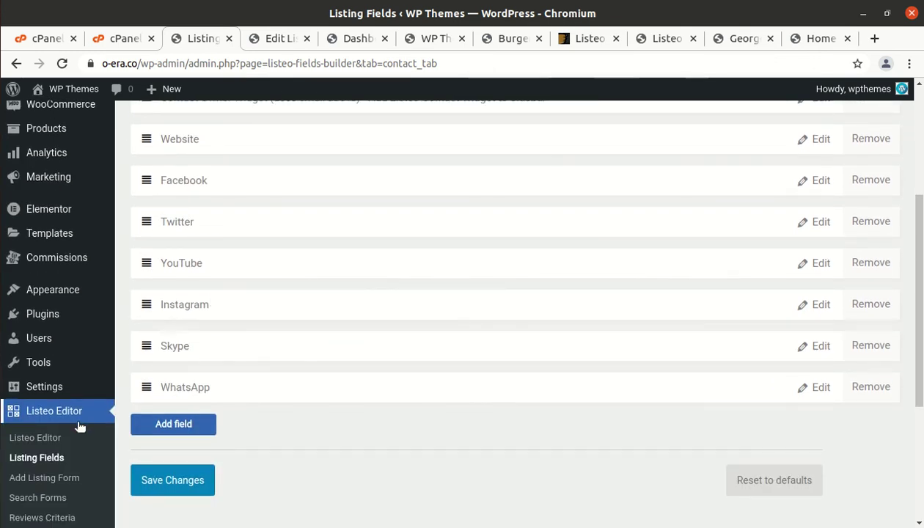
pyautogui.scroll(-2, 66, 411)
pyautogui.scroll(-2, 49, 381)
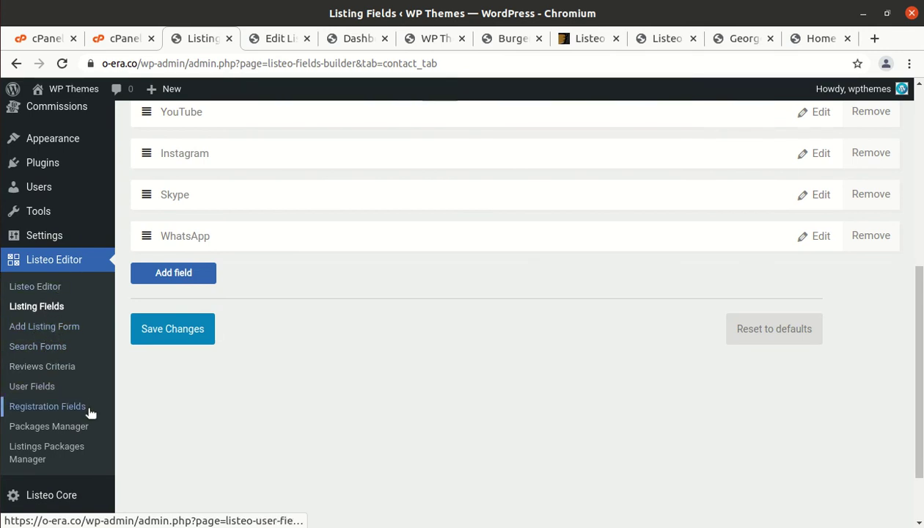
pyautogui.scroll(-2, 55, 409)
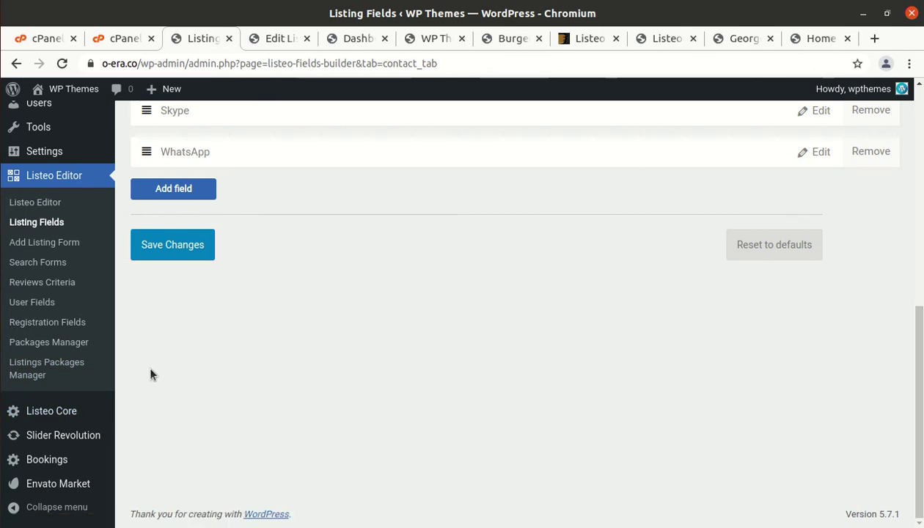
# Step: Open the Listeo Core plugin settings and examine the General options
pyautogui.click(52, 416)
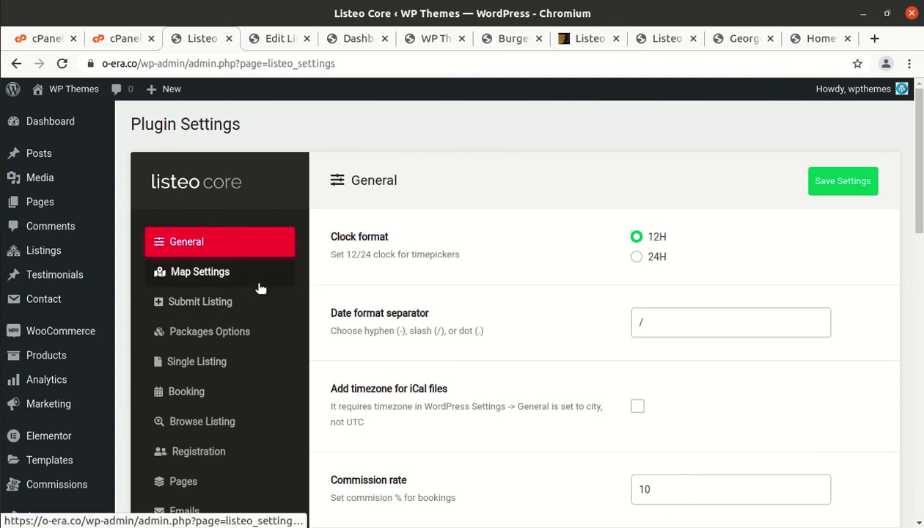
pyautogui.scroll(-5, 415, 308)
pyautogui.scroll(5, 415, 307)
pyautogui.scroll(-16, 416, 308)
pyautogui.scroll(-3, 415, 308)
pyautogui.scroll(7, 416, 308)
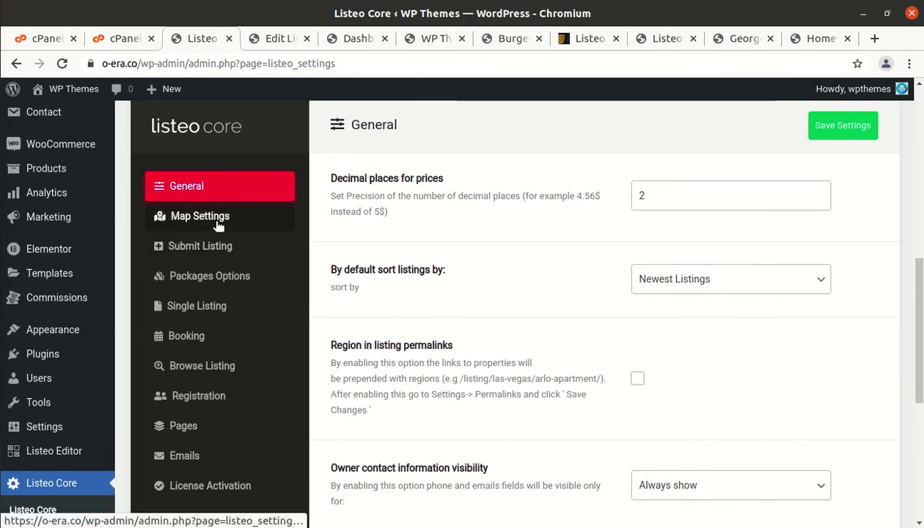
# Step: Review the Map Settings, Submit Listing and Booking sections of the Listeo Core settings
pyautogui.click(194, 216)
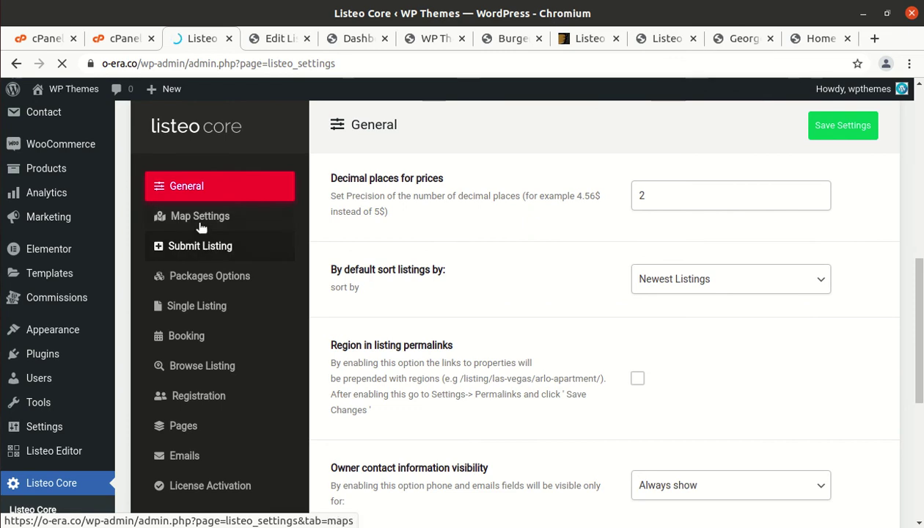
pyautogui.click(197, 223)
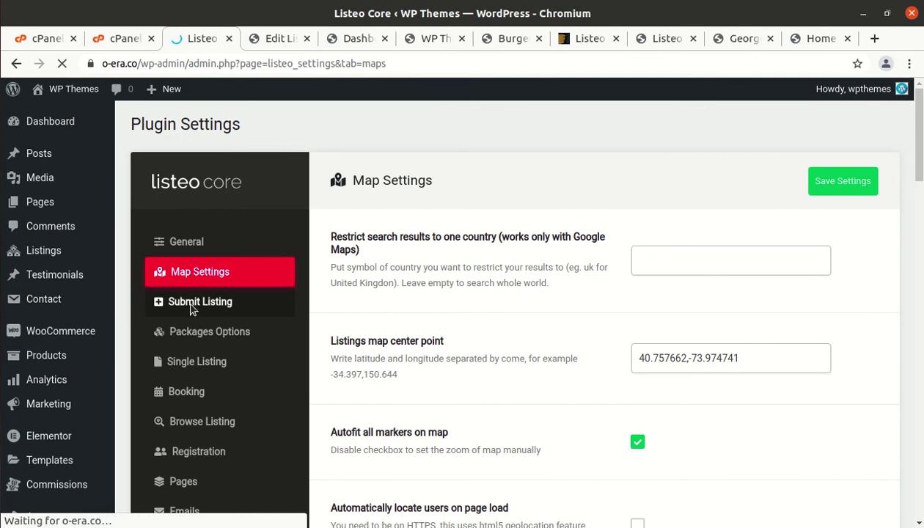
pyautogui.click(191, 308)
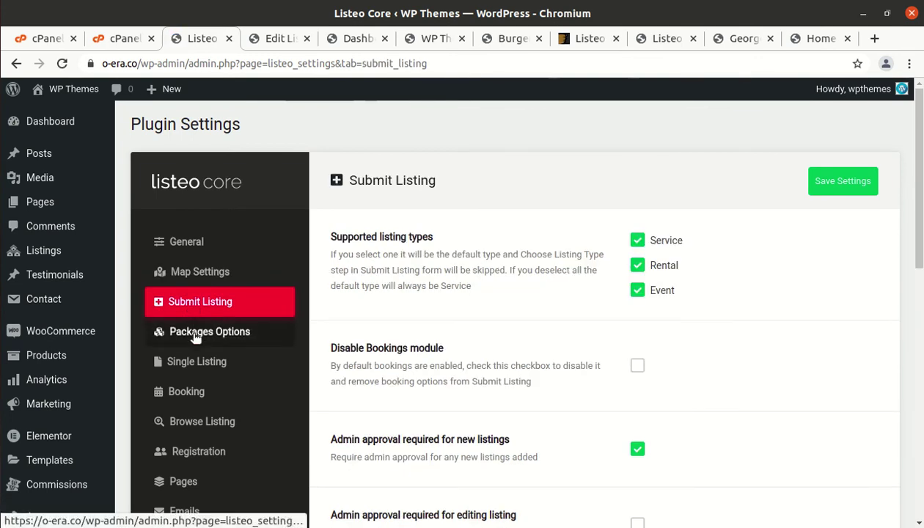
pyautogui.scroll(-2, 195, 343)
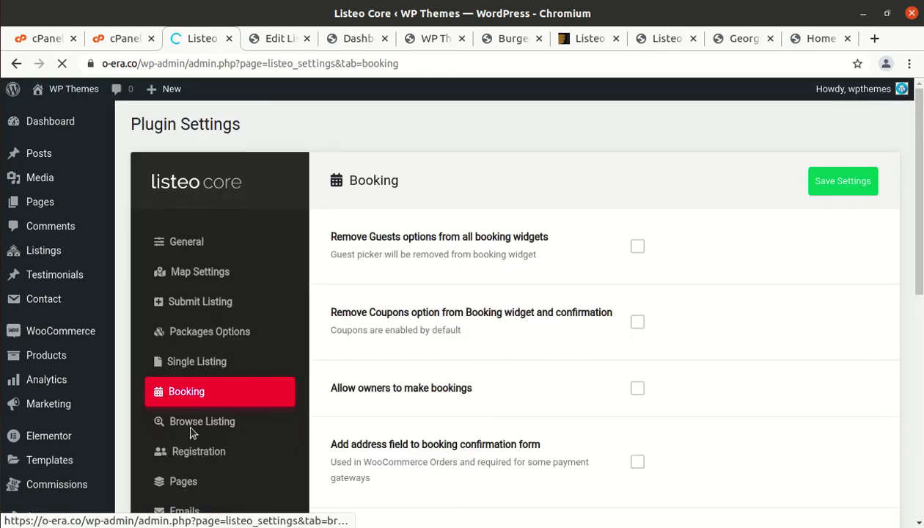
pyautogui.scroll(-4, 193, 432)
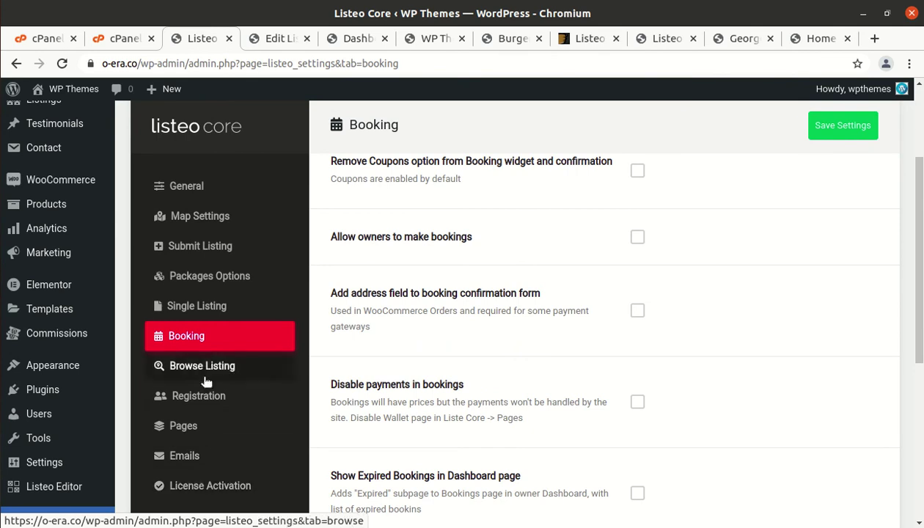
pyautogui.scroll(3, 184, 450)
pyautogui.scroll(-10, 62, 406)
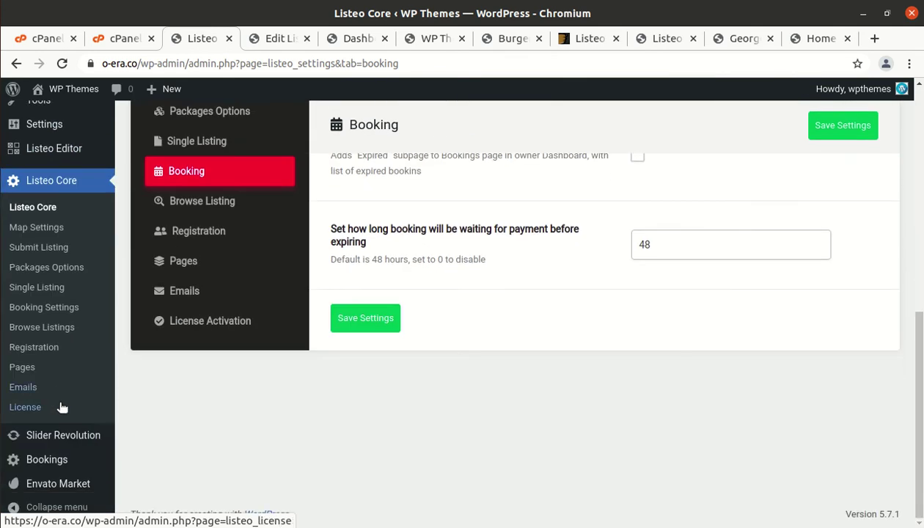
# Step: Open the Manage Bookings page and look over its filters and bookings table
pyautogui.click(64, 463)
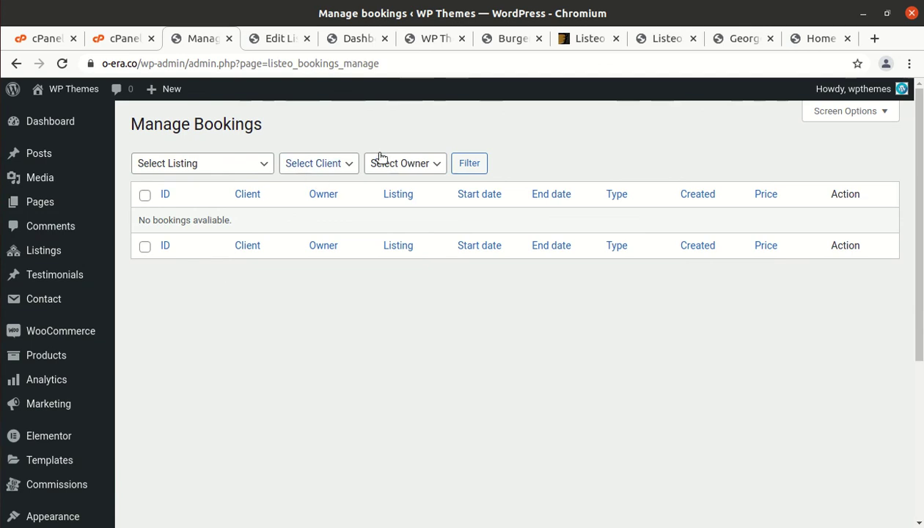
pyautogui.scroll(-3, 211, 332)
pyautogui.scroll(3, 210, 333)
# Step: Return to the admin Dashboard and close the extra Edit Listing, Dashboard, WP Themes and Burger House browser tabs
pyautogui.click(49, 126)
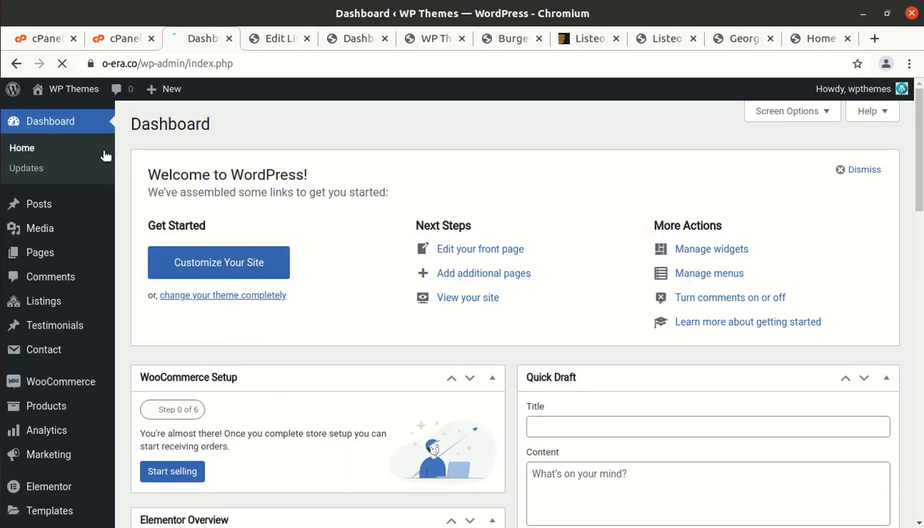
pyautogui.click(289, 36)
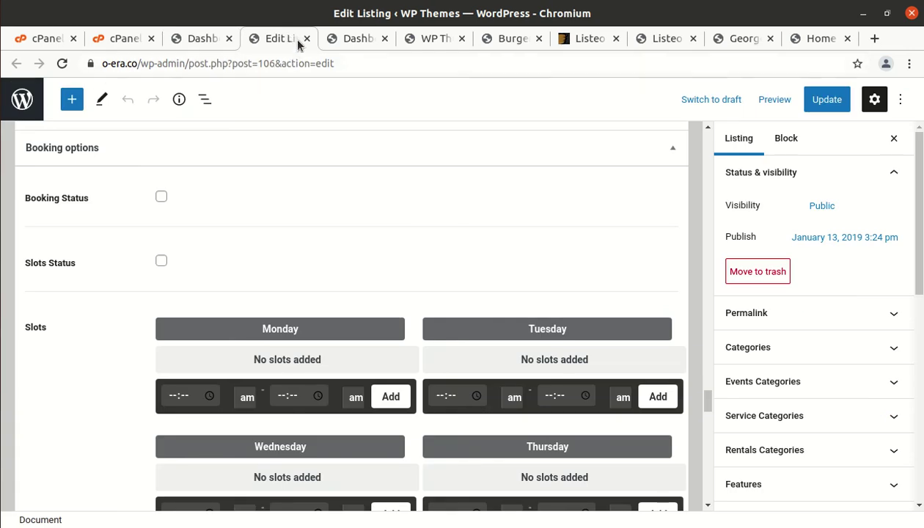
pyautogui.click(306, 39)
pyautogui.click(306, 39)
pyautogui.click(306, 38)
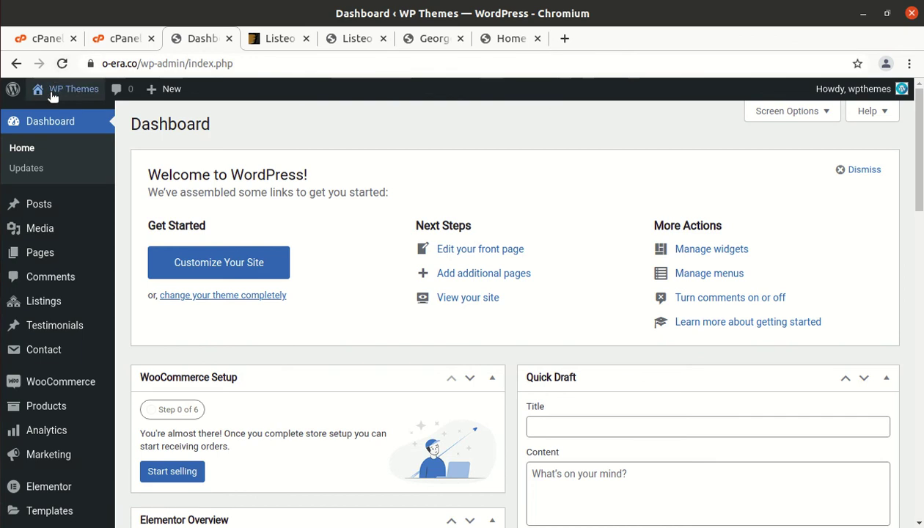
# Step: Visit the site's homepage, look it over and open the Add Listing page with its package choices
pyautogui.click(47, 115)
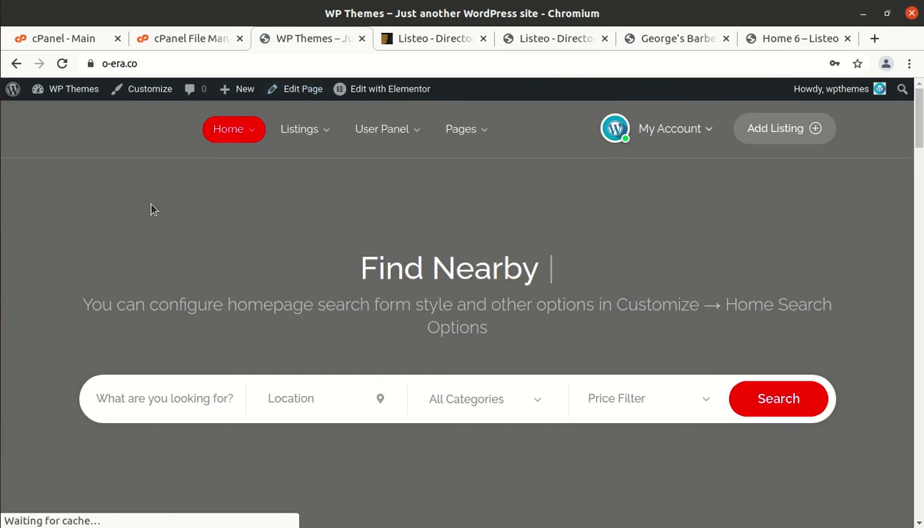
pyautogui.scroll(-3, 150, 203)
pyautogui.scroll(-5, 156, 236)
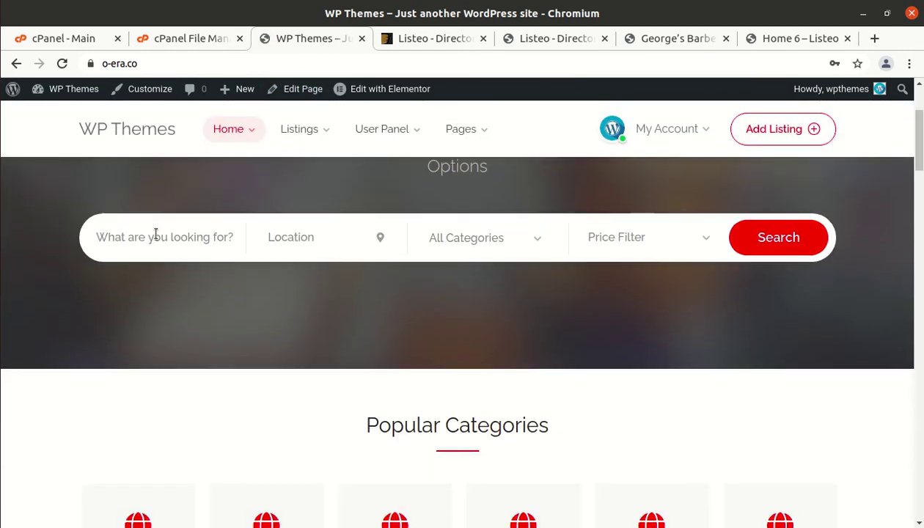
pyautogui.scroll(8, 156, 236)
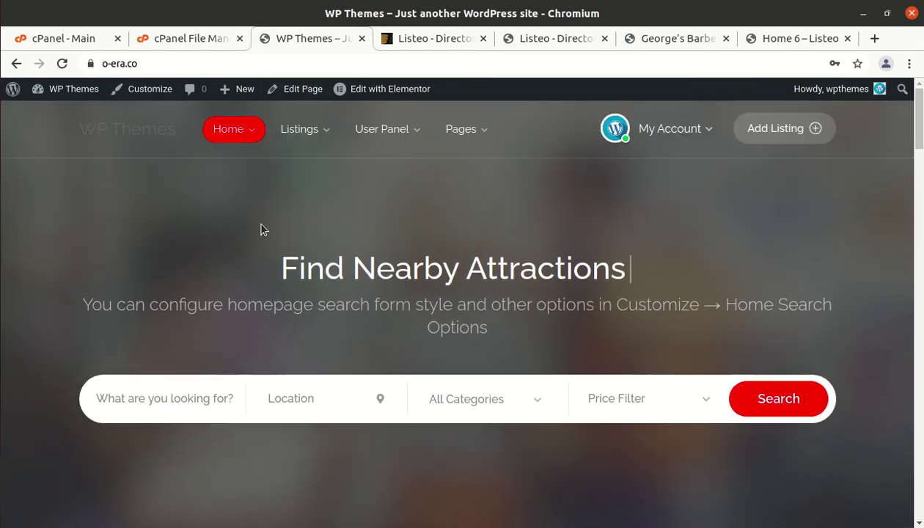
pyautogui.click(767, 135)
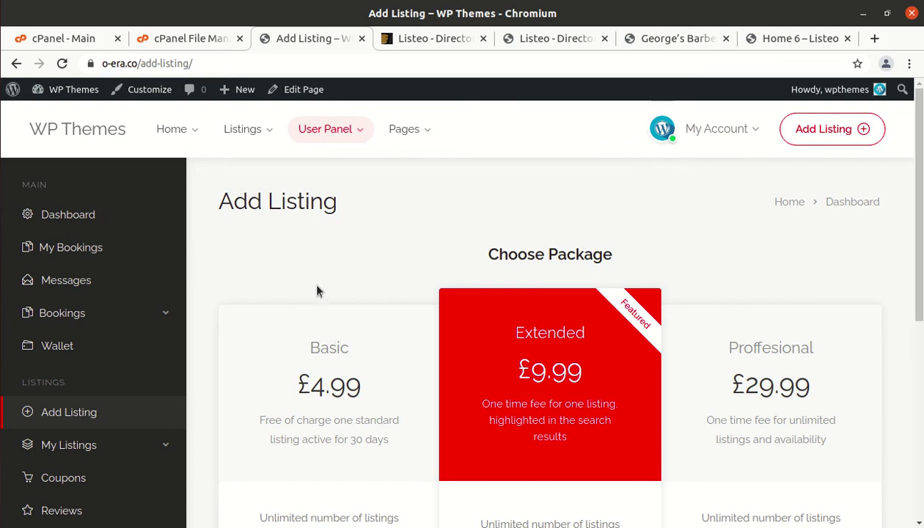
# Step: Examine the Basic, Extended and Proffesional listing packages on the Add Listing page, including their features and purchase options
pyautogui.scroll(-2, 317, 288)
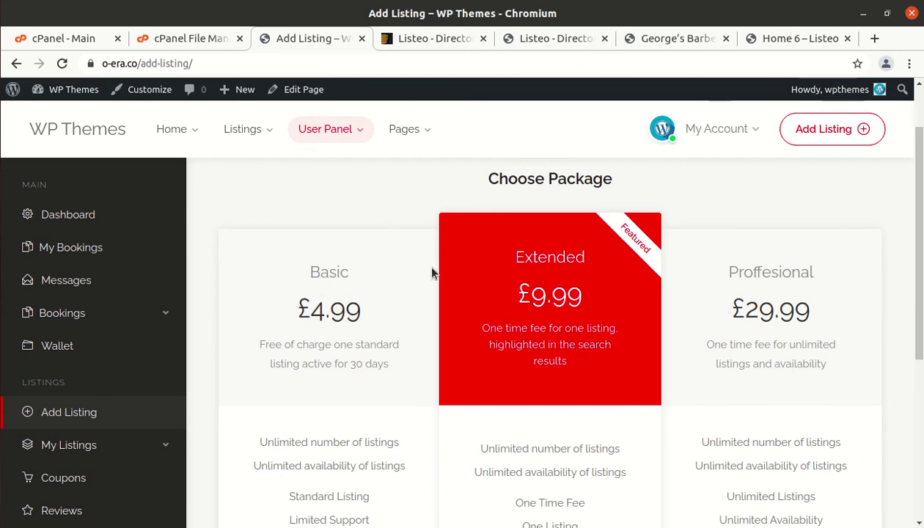
pyautogui.scroll(-5, 432, 330)
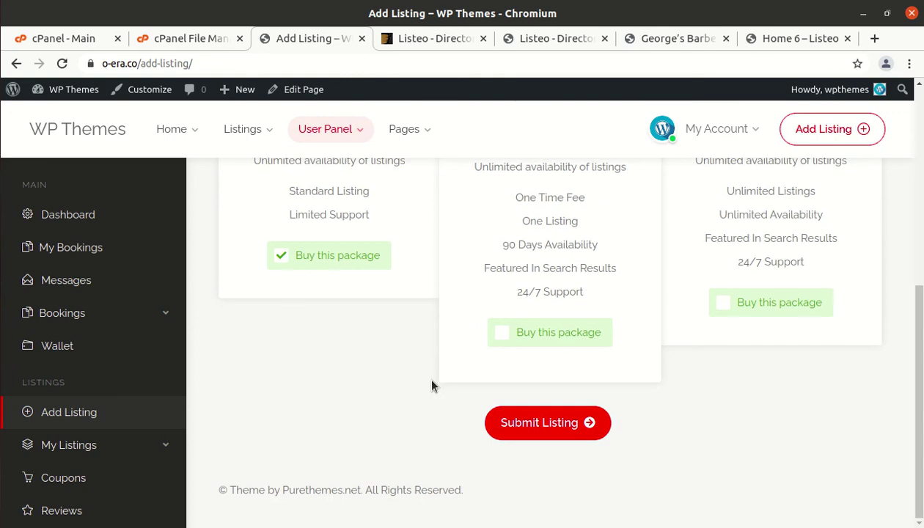
pyautogui.scroll(5, 432, 386)
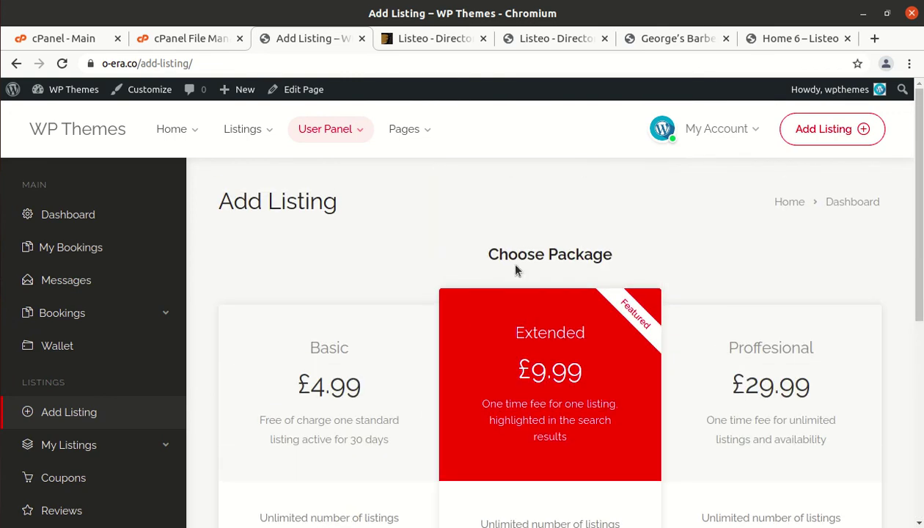
# Step: Return to the site's homepage and look over its Popular Categories section
pyautogui.click(80, 134)
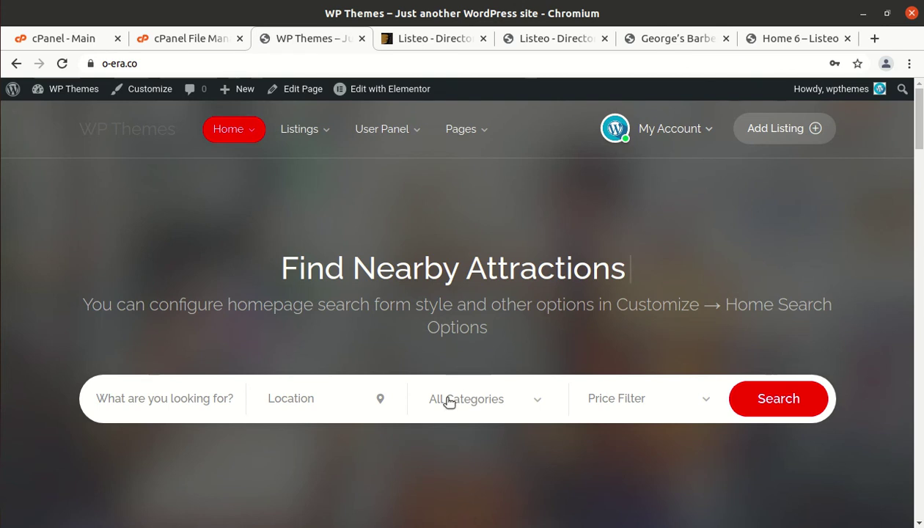
pyautogui.scroll(-3, 447, 401)
pyautogui.scroll(-4, 447, 401)
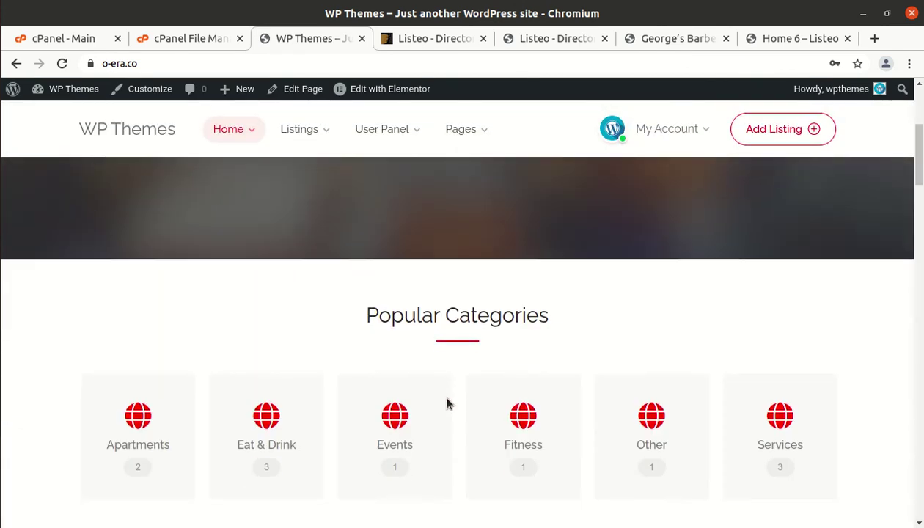
pyautogui.scroll(-2, 447, 402)
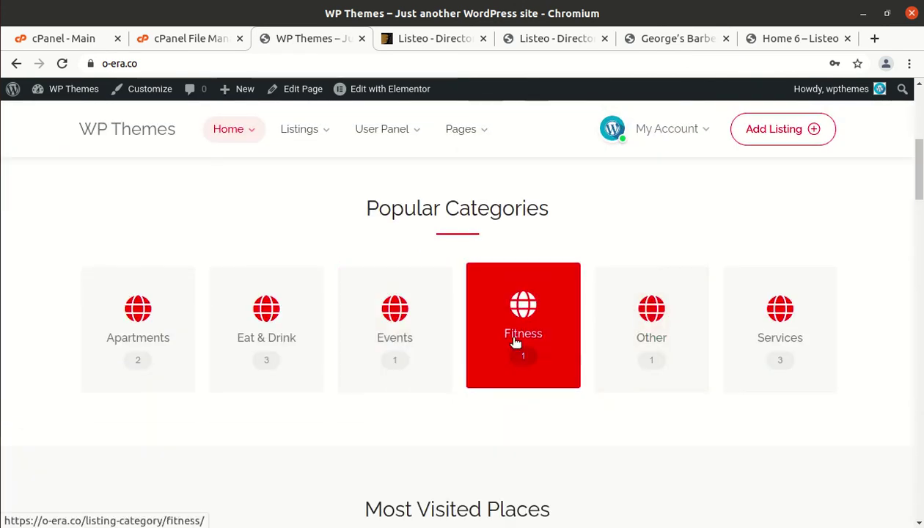